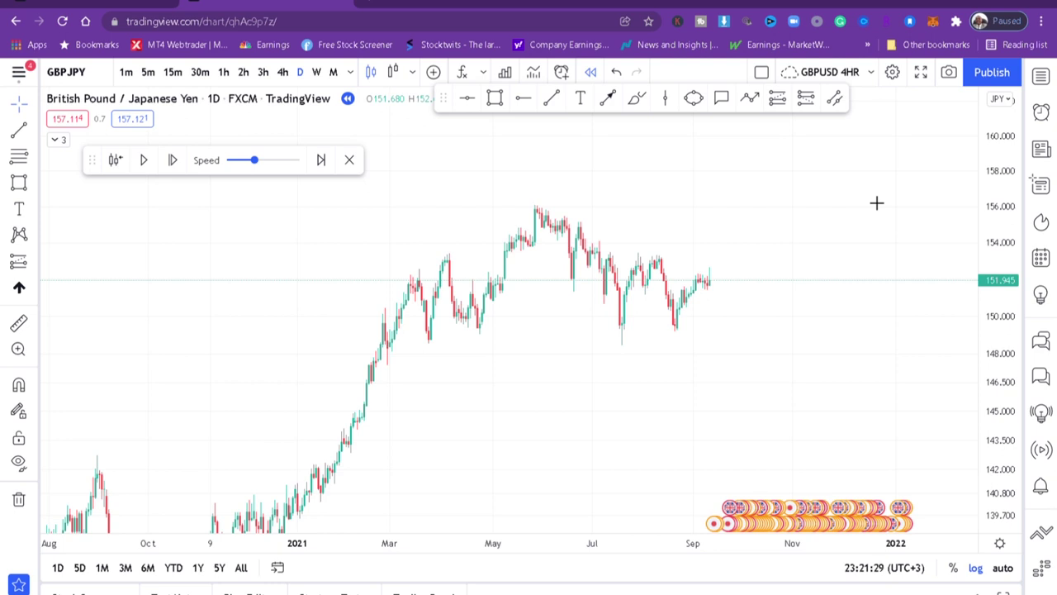
# - Switch the GBPJPY chart to the monthly timeframe and rescale it to show the full price history since the 1990s
pyautogui.scroll(2, 809, 221)
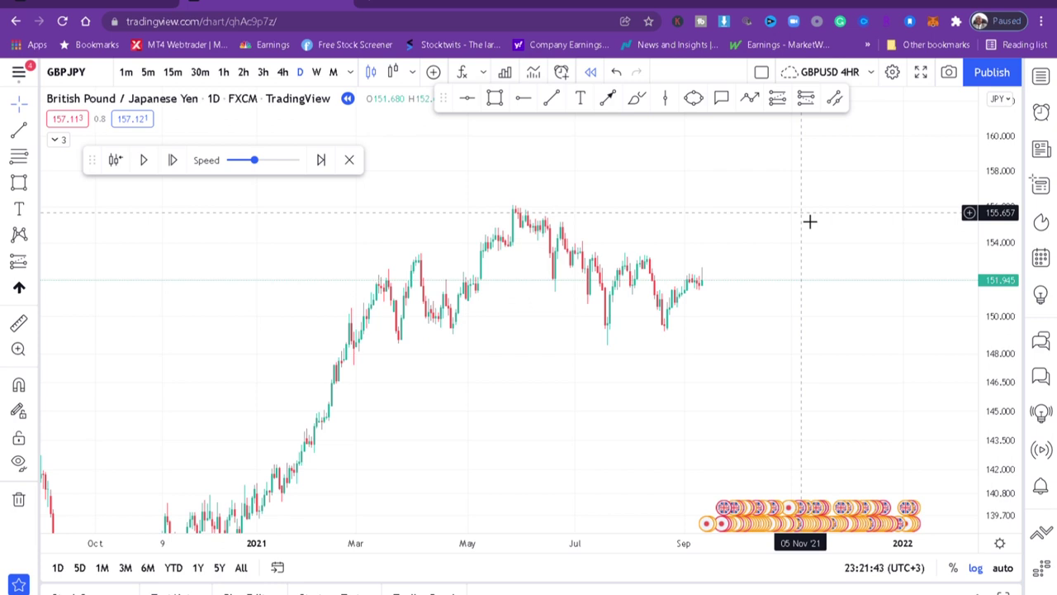
pyautogui.click(334, 73)
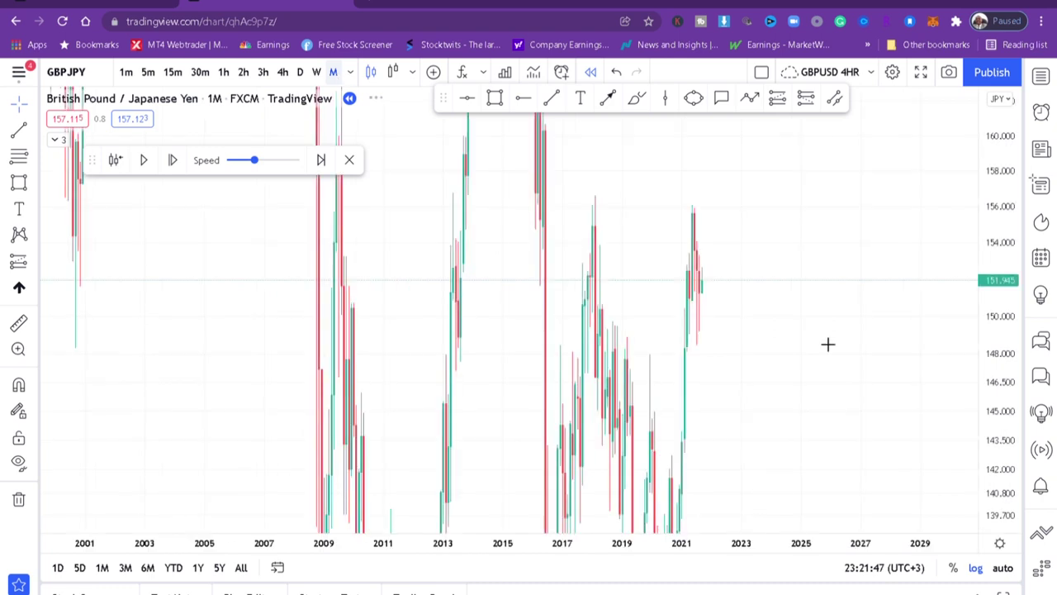
pyautogui.moveTo(1002, 241); pyautogui.dragTo(985, 529)
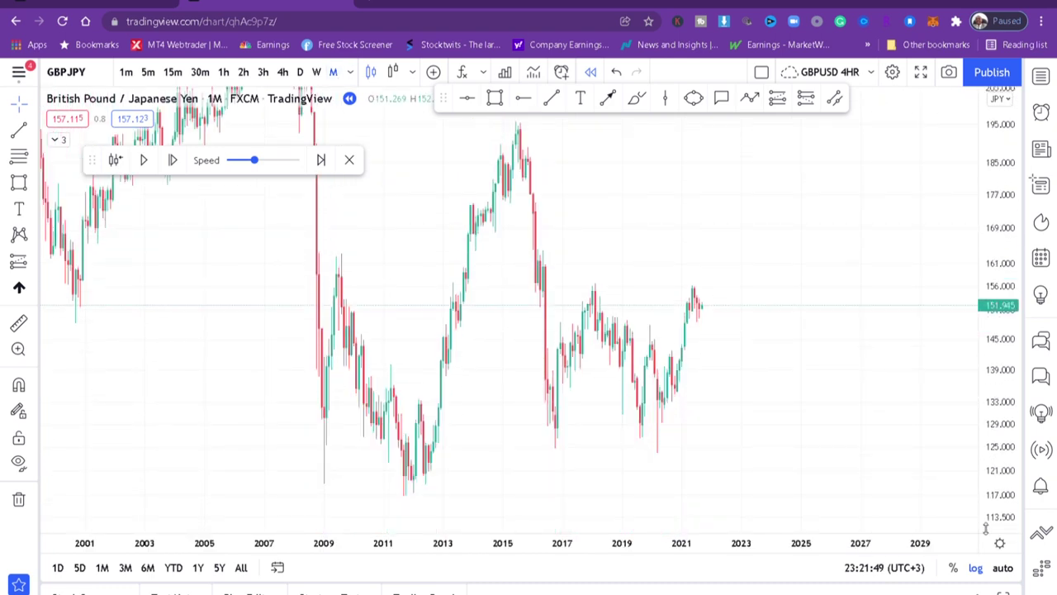
pyautogui.moveTo(999, 231); pyautogui.dragTo(967, 448)
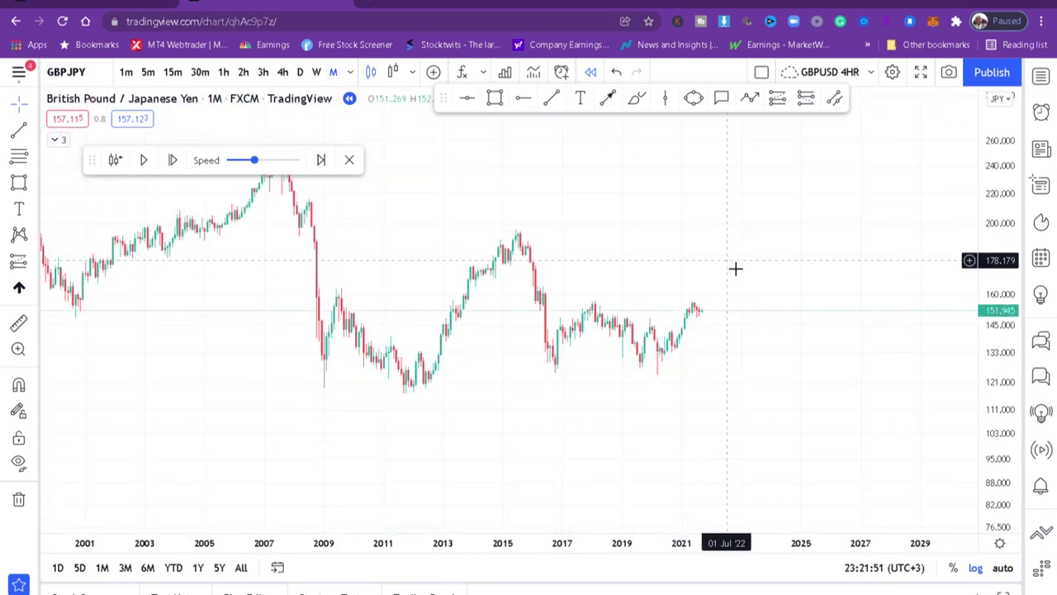
pyautogui.scroll(-2, 735, 269)
pyautogui.scroll(-2, 736, 269)
pyautogui.moveTo(630, 182); pyautogui.dragTo(760, 248)
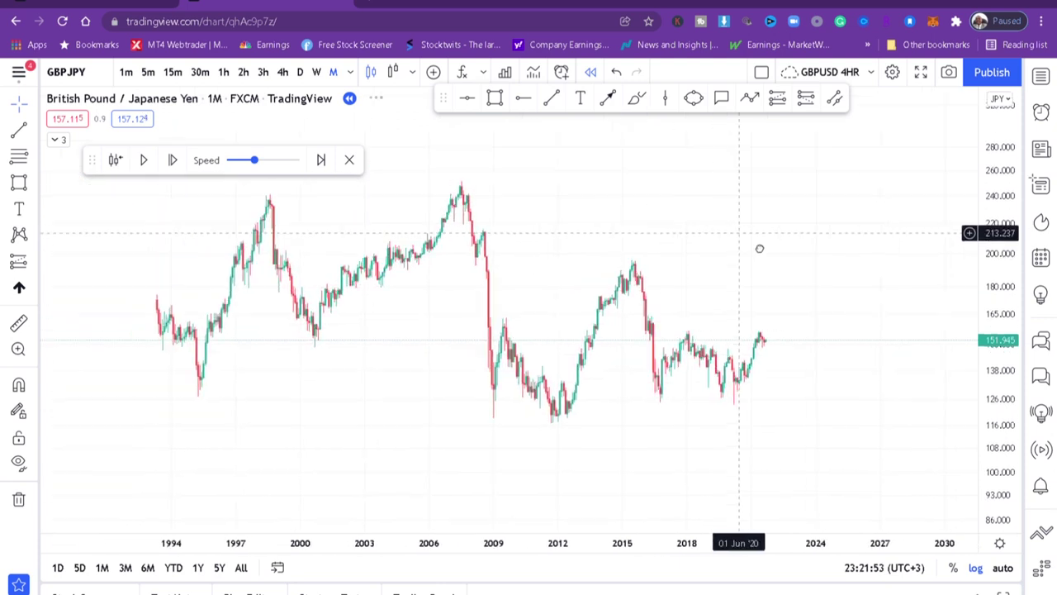
pyautogui.moveTo(602, 203); pyautogui.dragTo(609, 243)
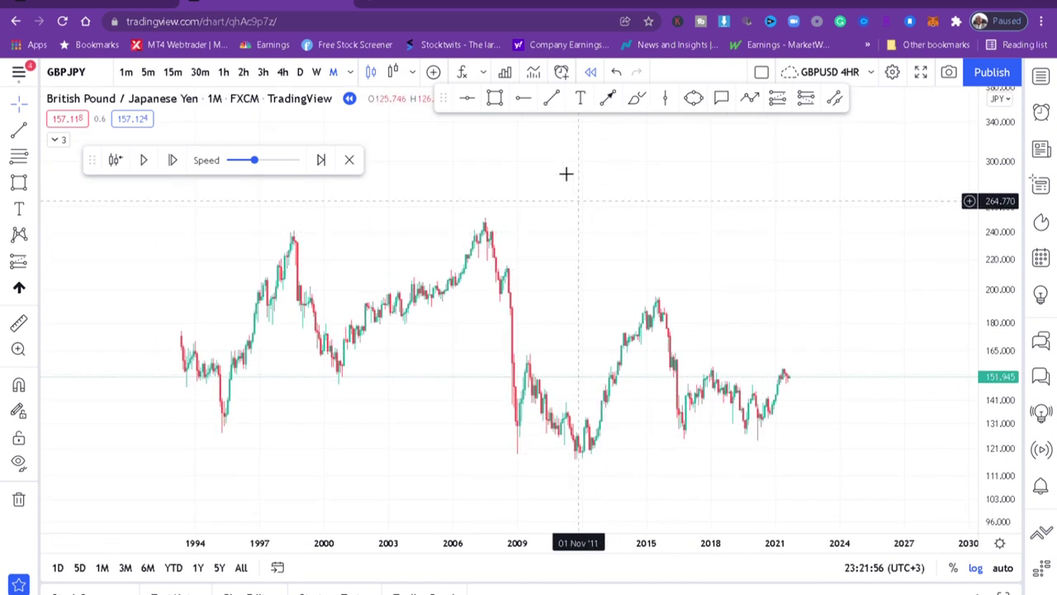
# - Mark the 2007 high with a horizontal line at about 251.112
pyautogui.click(467, 99)
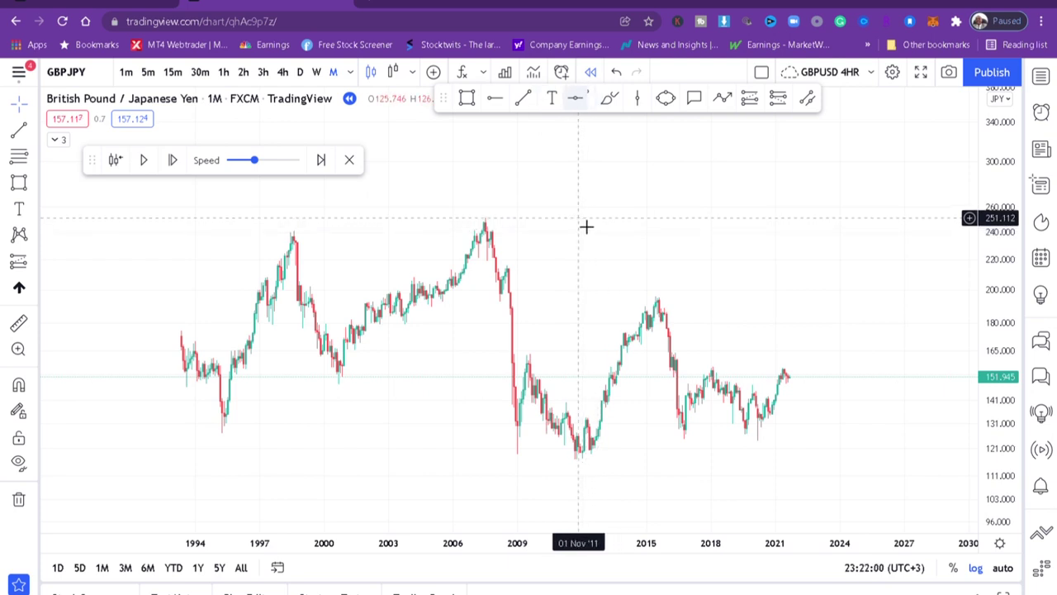
pyautogui.click(581, 98)
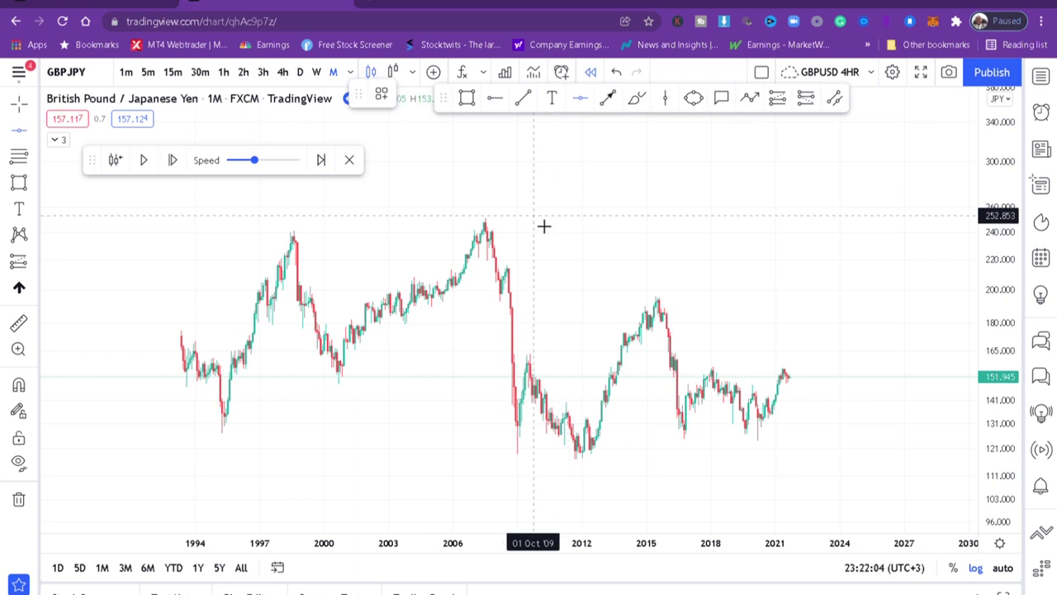
pyautogui.click(542, 222)
pyautogui.click(533, 167)
# - Mark the 2011 low with a horizontal line at about 116.908
pyautogui.moveTo(533, 168); pyautogui.dragTo(575, 123)
pyautogui.click(581, 99)
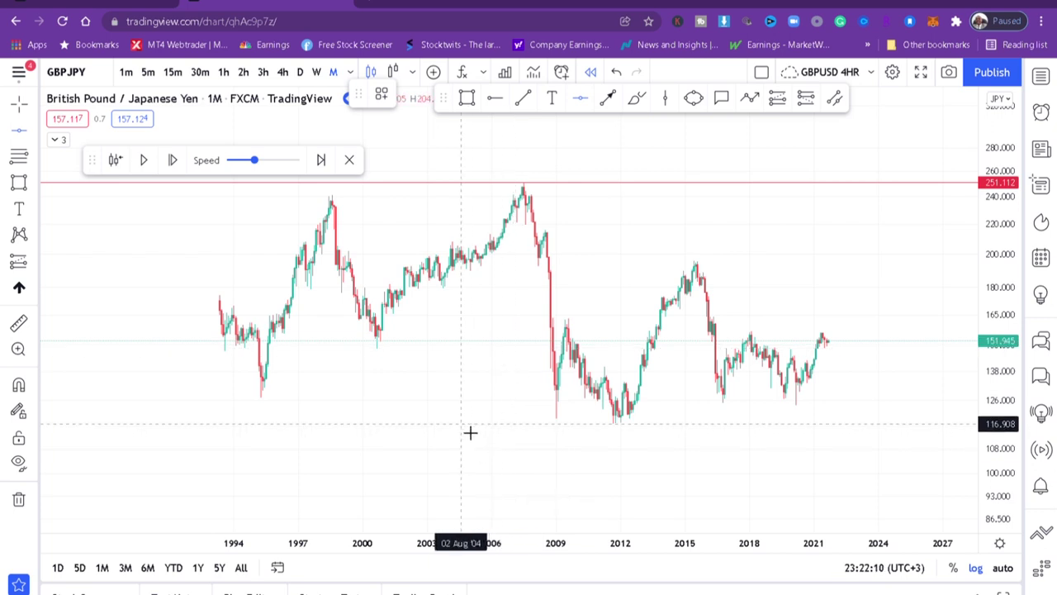
pyautogui.click(470, 431)
# - Draw a descending trend line from the June 2007 high at about 249.958 past the 2015 high to the empty area beyond current price
pyautogui.moveTo(750, 248); pyautogui.dragTo(690, 290)
pyautogui.click(524, 100)
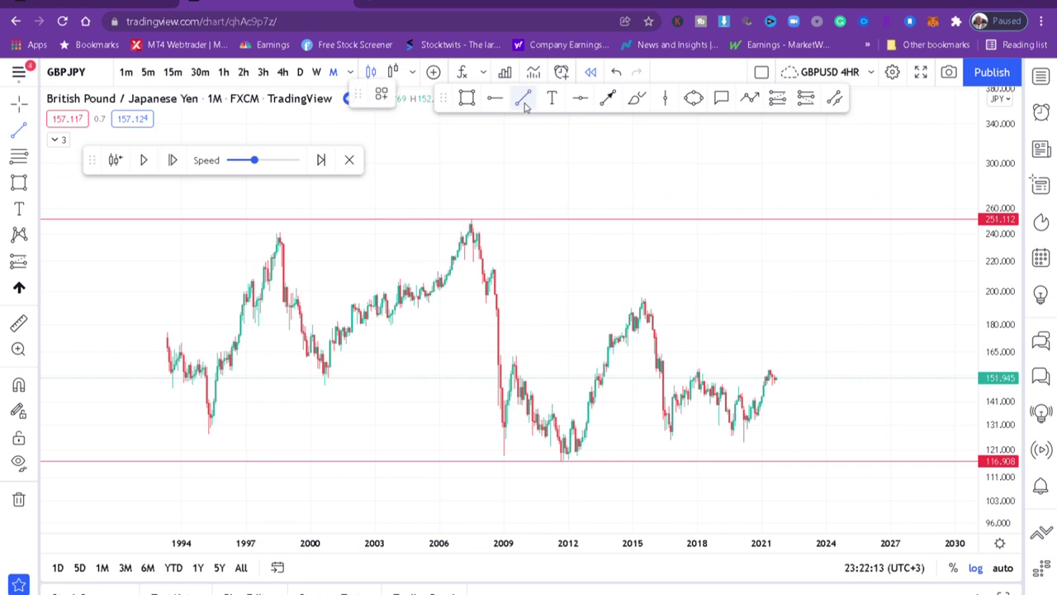
pyautogui.click(469, 221)
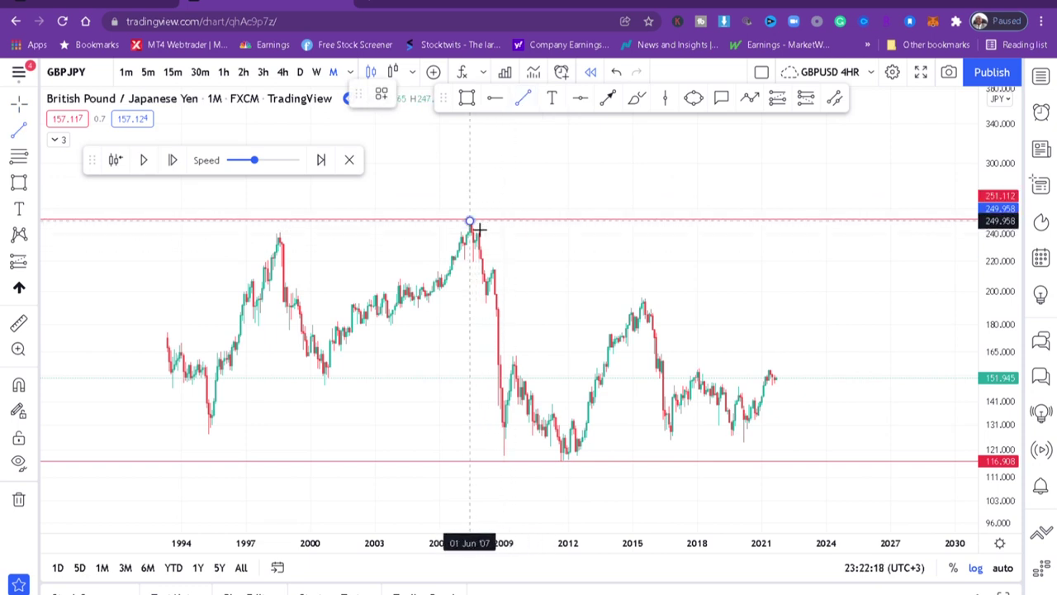
pyautogui.click(891, 406)
# - Move the replay controls aside and extend the descending trend line from November 2006 near 255.782 to March 2027 near 136.869
pyautogui.scroll(3, 841, 291)
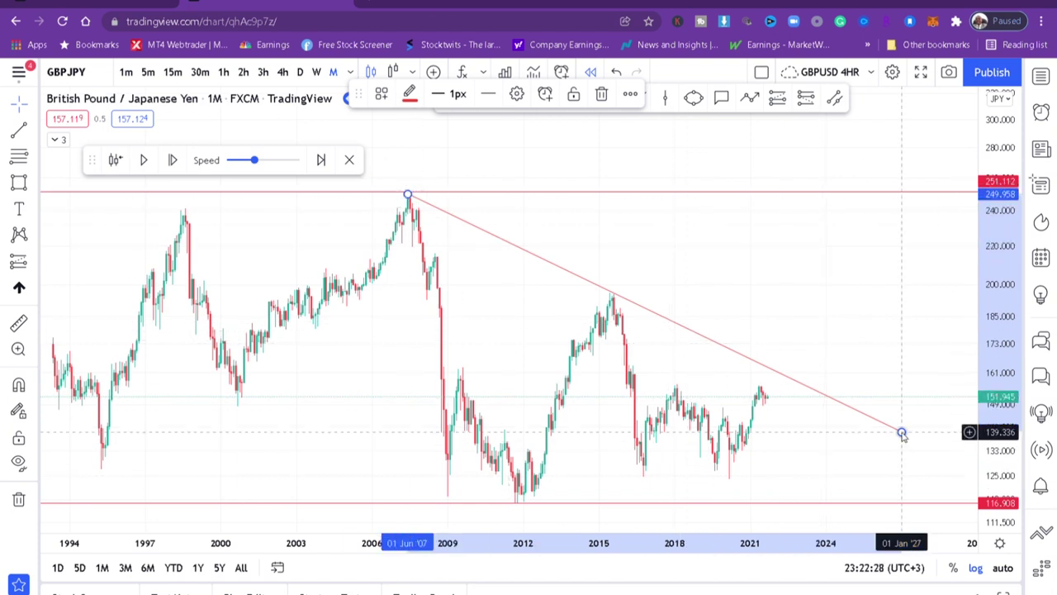
pyautogui.moveTo(810, 300); pyautogui.dragTo(781, 283)
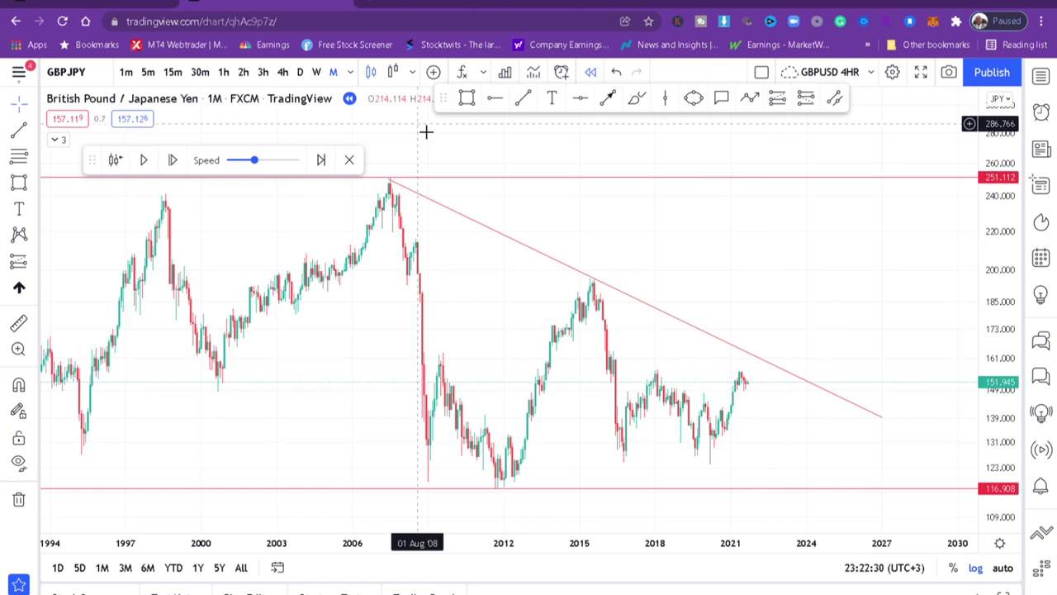
pyautogui.moveTo(97, 172); pyautogui.dragTo(94, 138)
pyautogui.moveTo(388, 180); pyautogui.dragTo(373, 170)
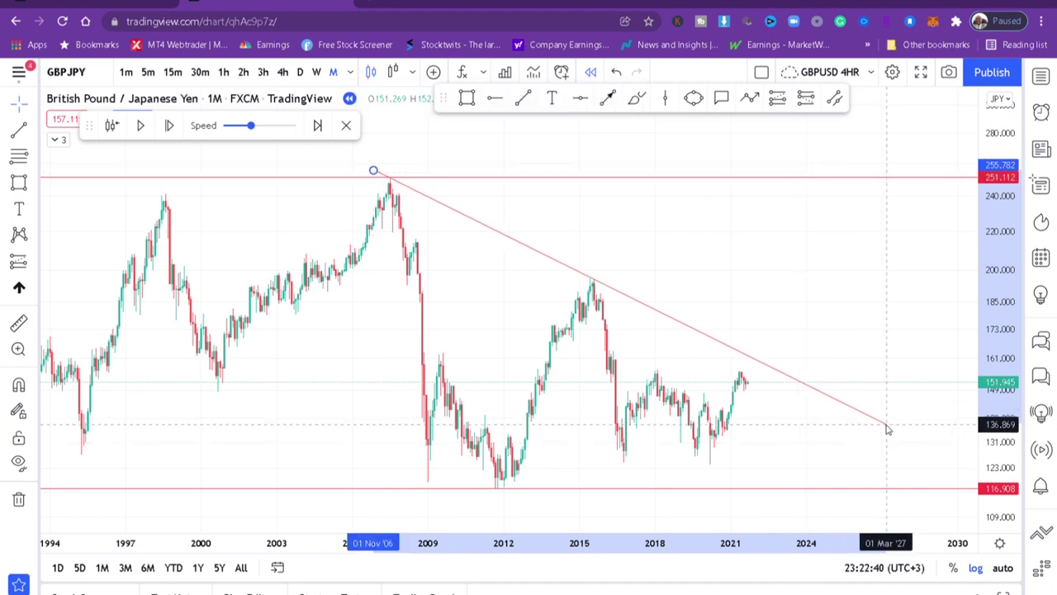
# - Draw a second descending trend line from the July 2015 high at about 194.259 across the 2021 high
pyautogui.moveTo(802, 292); pyautogui.dragTo(704, 223)
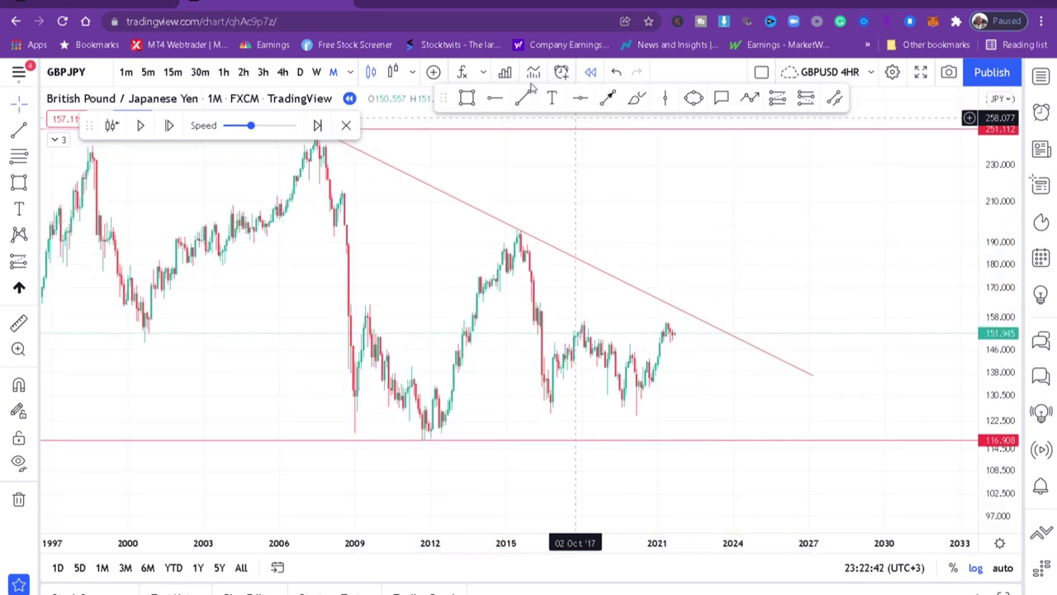
pyautogui.click(522, 98)
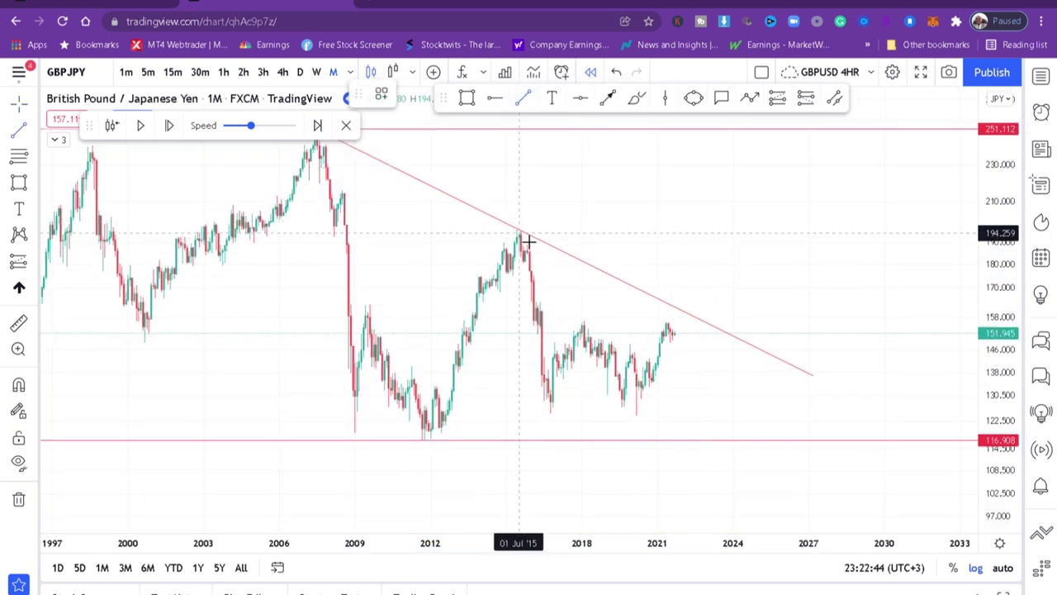
pyautogui.click(518, 234)
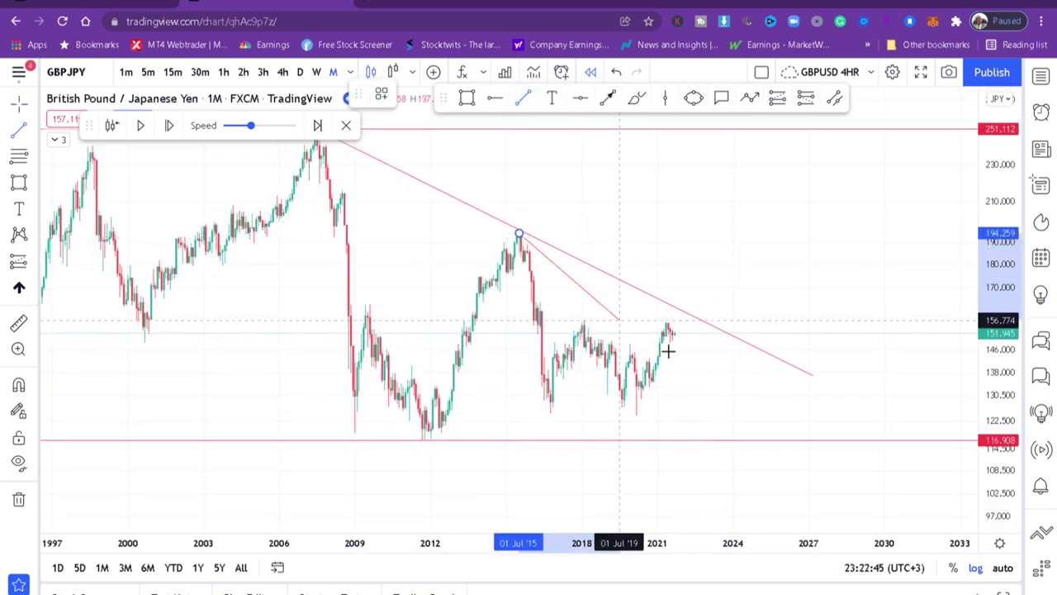
pyautogui.click(752, 374)
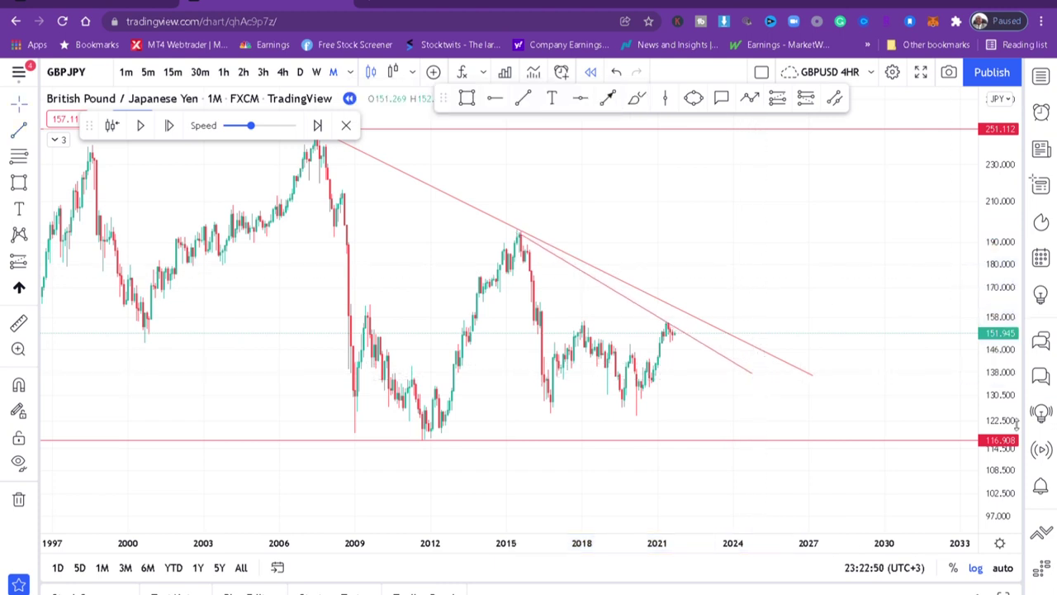
# - Draw a rising trend line from the September 2011 low at about 117.220 through the 2020 low to April 2024 near 127.036
pyautogui.moveTo(1013, 422); pyautogui.dragTo(1013, 463)
pyautogui.moveTo(899, 378); pyautogui.dragTo(882, 295)
pyautogui.scroll(1, 888, 295)
pyautogui.scroll(1, 888, 295)
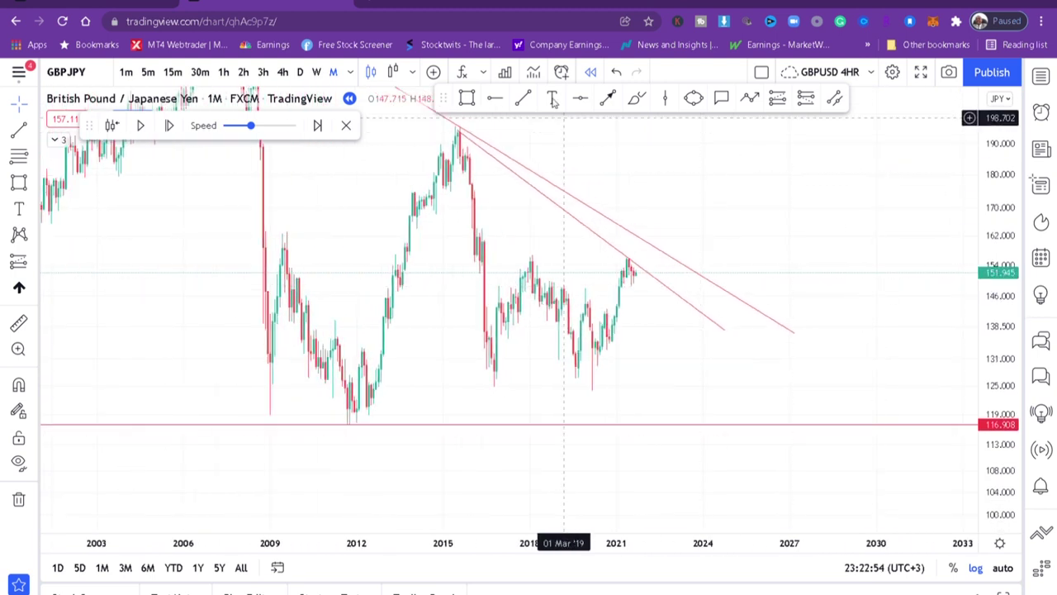
pyautogui.click(526, 98)
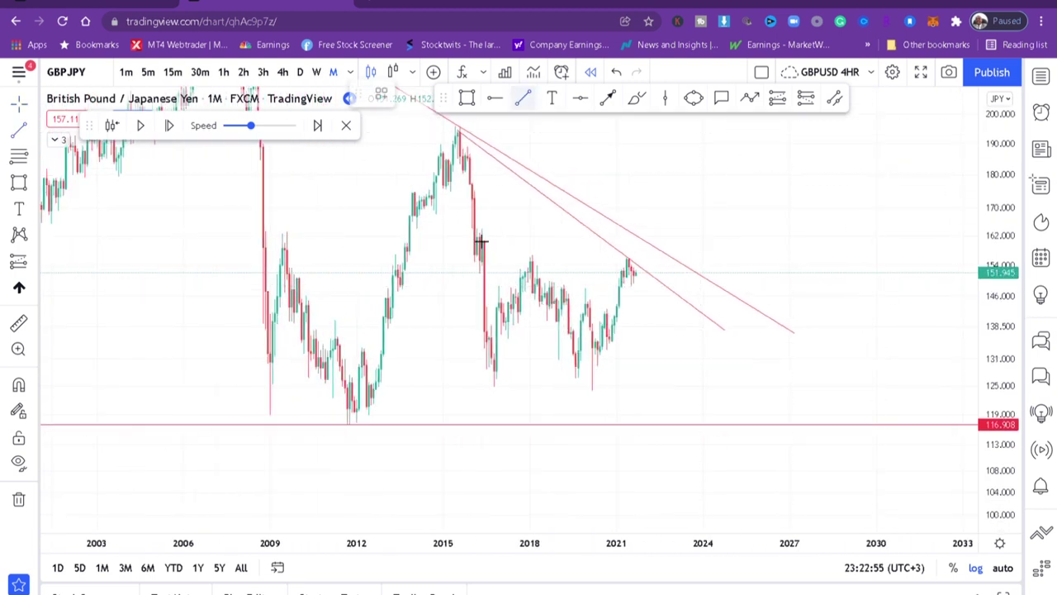
pyautogui.click(348, 422)
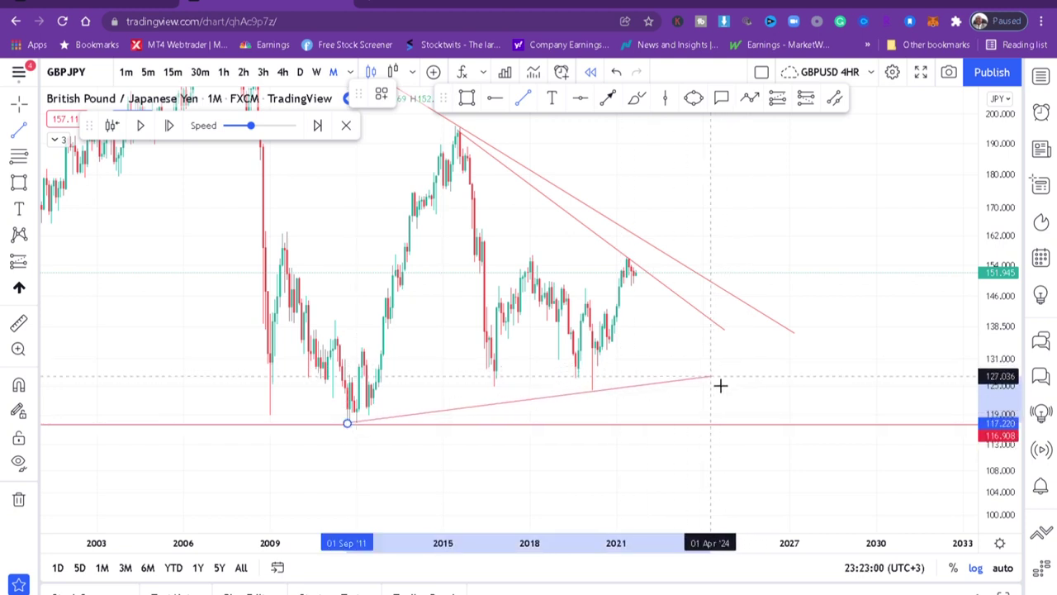
pyautogui.click(708, 377)
# - Shorten the future ends of all three trend lines and move the inner descending line's start to June 2015 near 196.221
pyautogui.moveTo(722, 328); pyautogui.dragTo(688, 303)
pyautogui.moveTo(794, 332); pyautogui.dragTo(735, 296)
pyautogui.click(461, 133)
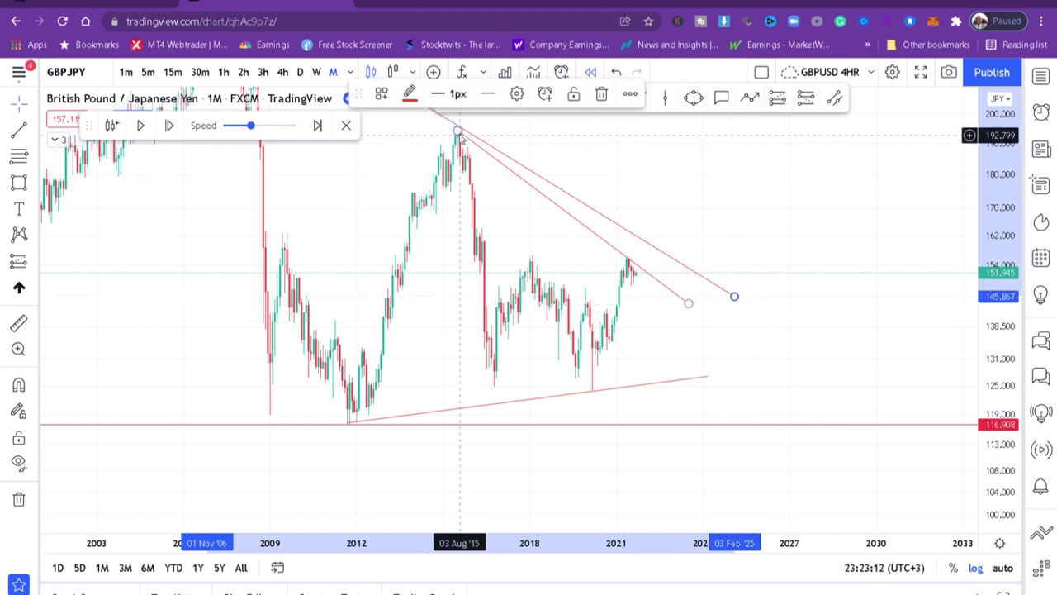
pyautogui.moveTo(459, 136); pyautogui.dragTo(458, 130)
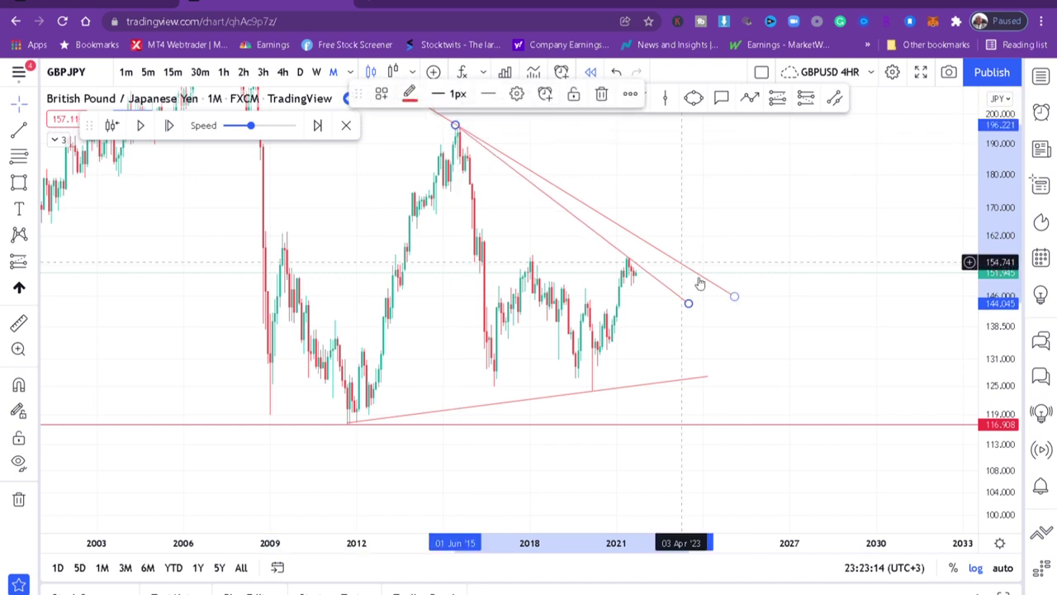
pyautogui.moveTo(708, 377); pyautogui.dragTo(674, 382)
pyautogui.click(786, 373)
# - On the weekly timeframe, draw a steep rising trend line from the March 2020 low at about 124.113 along the lows to October 2021
pyautogui.scroll(3, 786, 376)
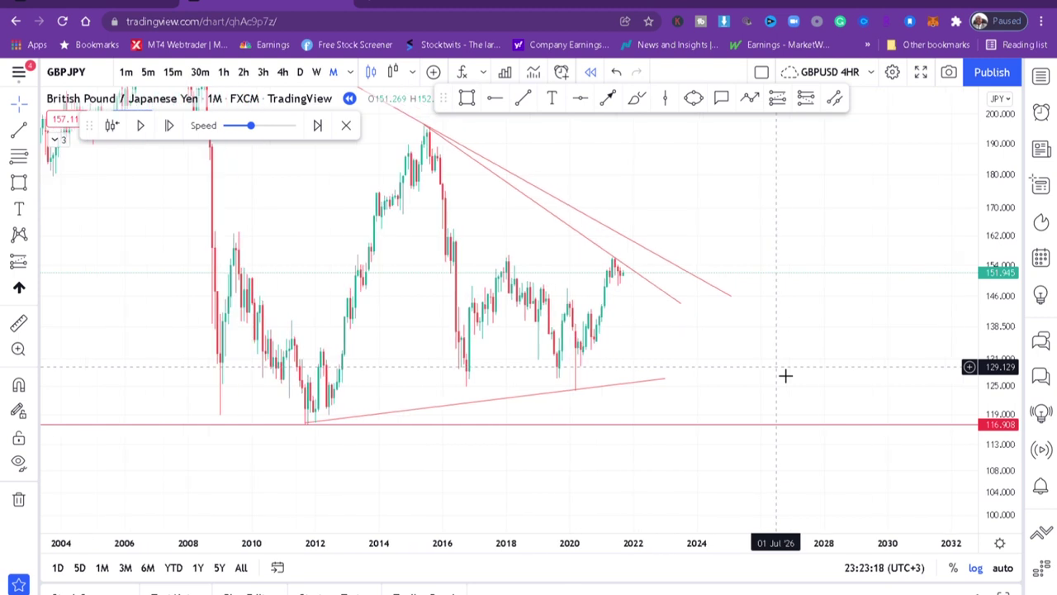
pyautogui.click(317, 73)
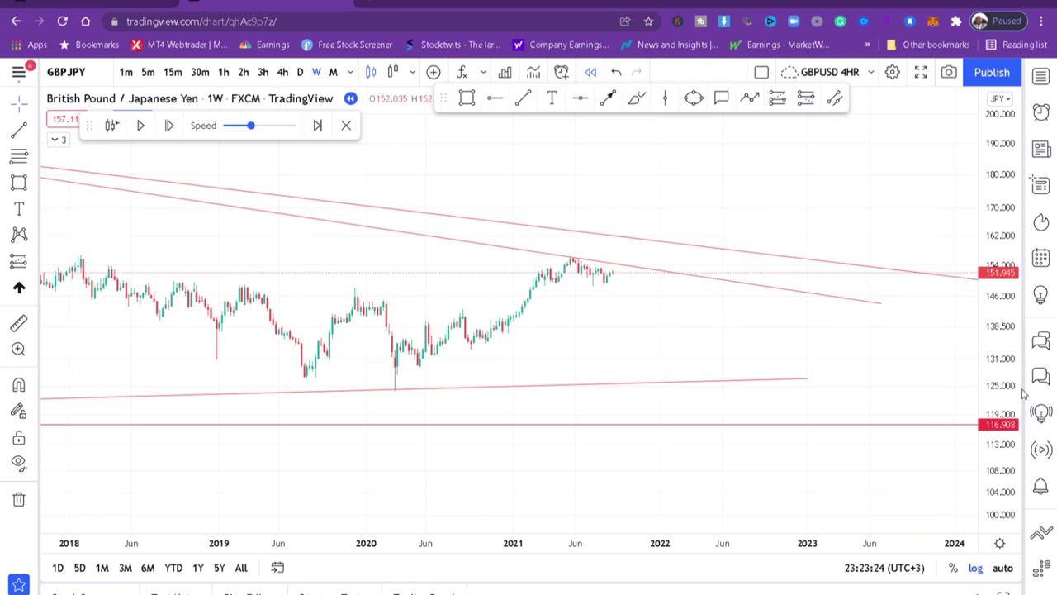
pyautogui.moveTo(1008, 395); pyautogui.dragTo(1008, 459)
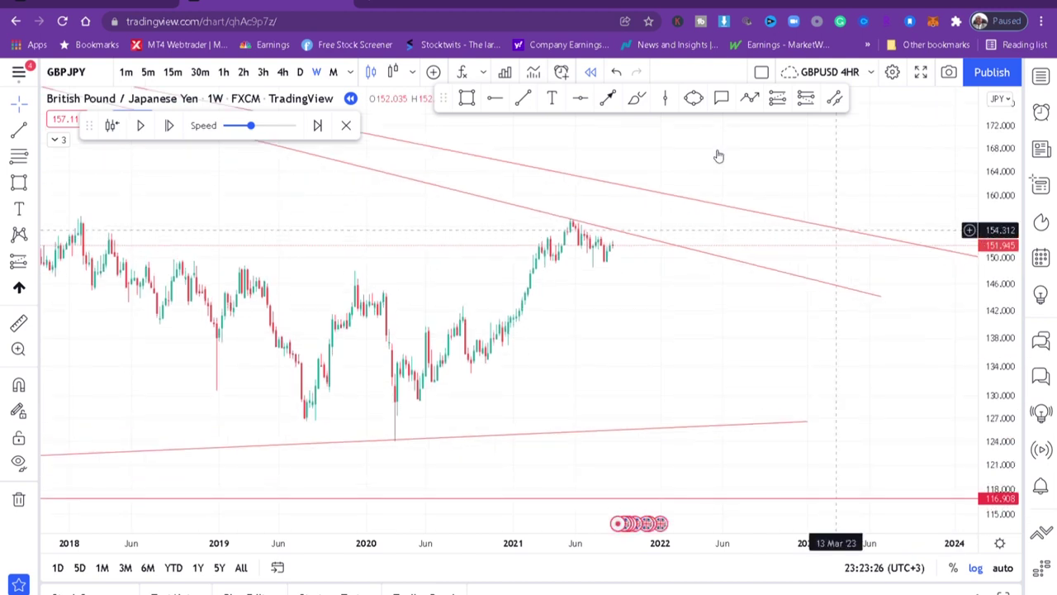
pyautogui.click(523, 98)
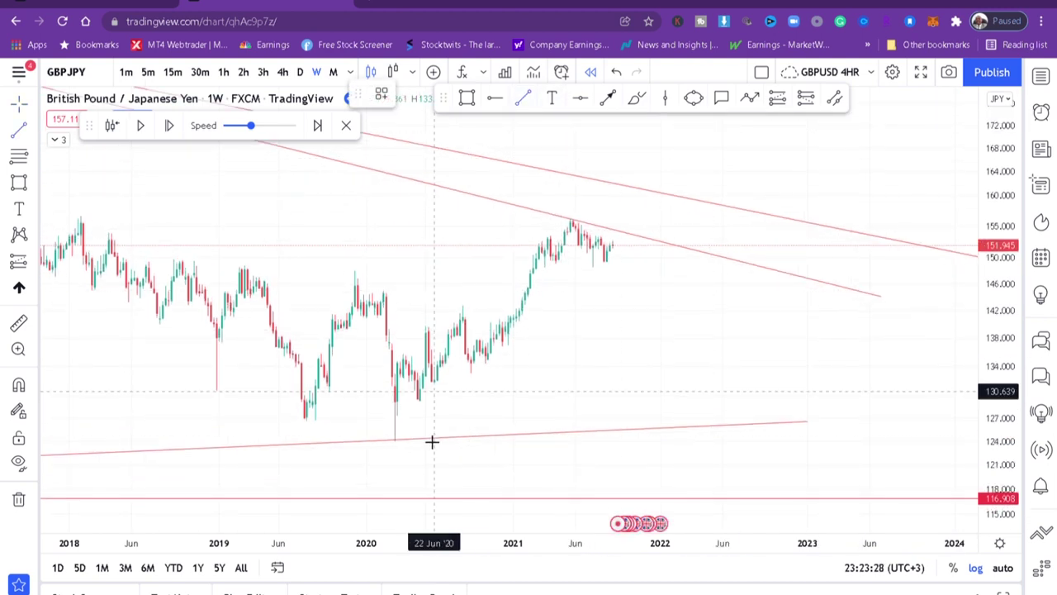
pyautogui.click(398, 442)
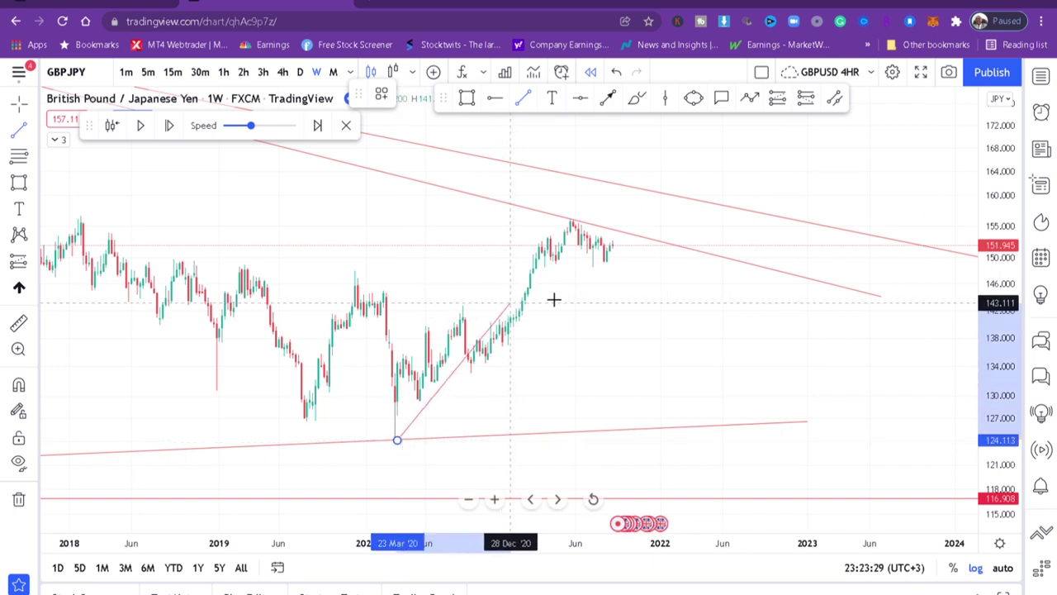
pyautogui.click(624, 247)
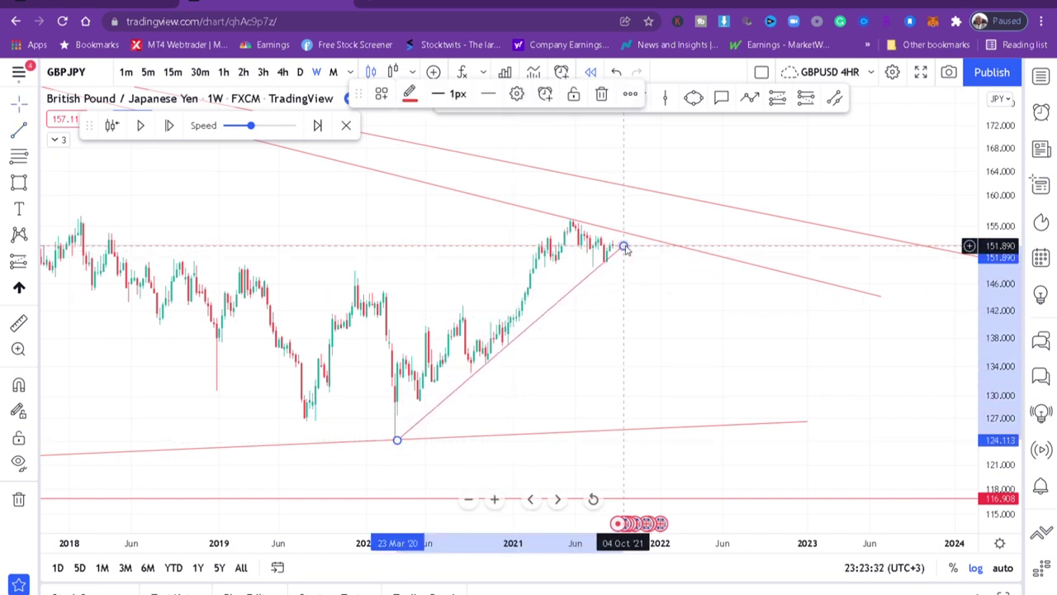
# - Adjust the steep trend line to end near 151.318 in October 2021 and start at about 123.460 in February 2020
pyautogui.click(625, 249)
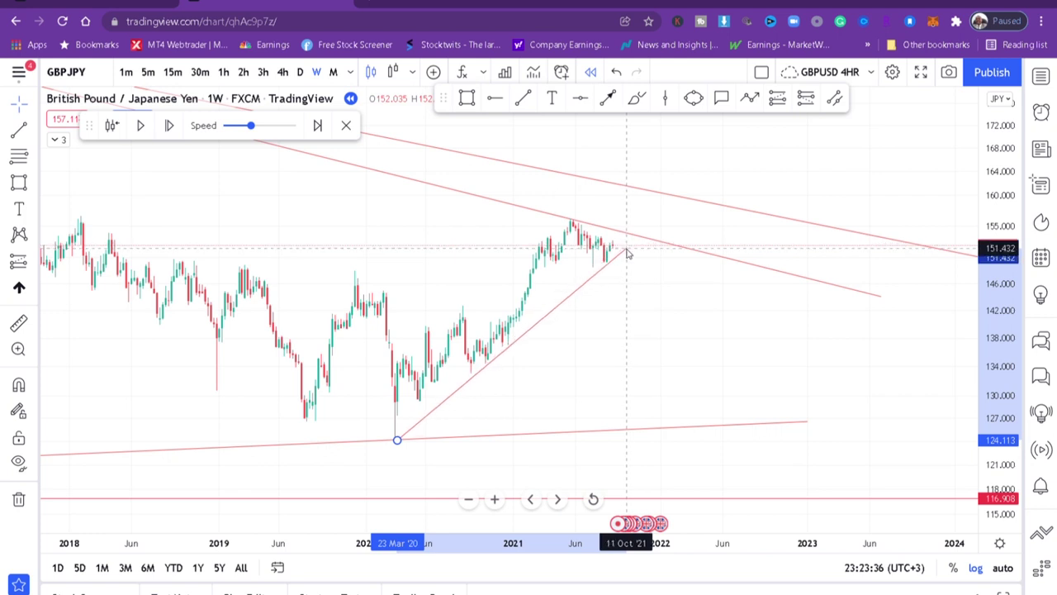
pyautogui.click(625, 248)
pyautogui.click(652, 324)
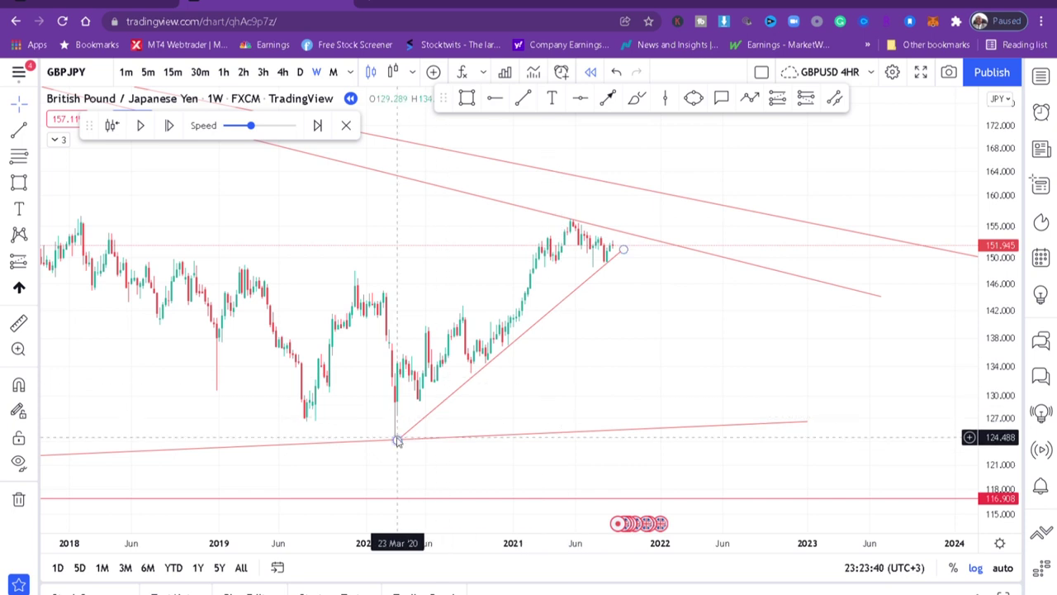
pyautogui.moveTo(396, 441); pyautogui.dragTo(385, 447)
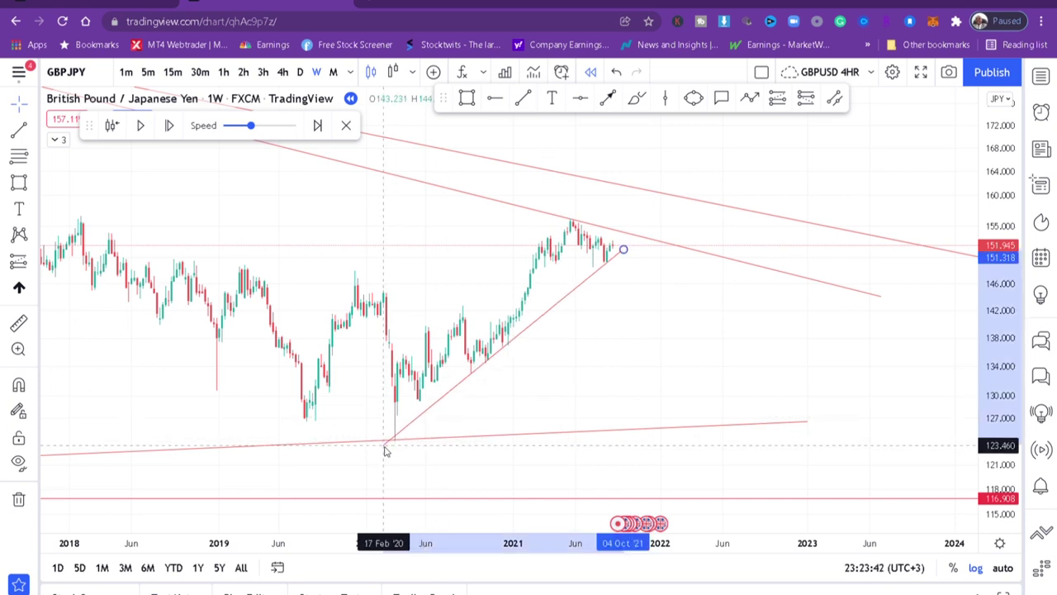
pyautogui.click(619, 358)
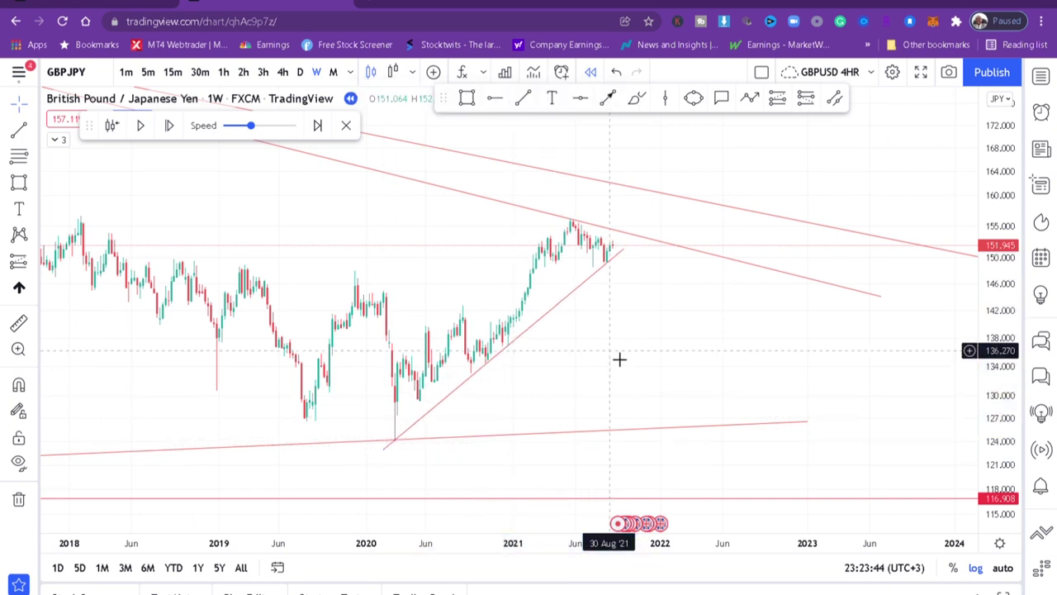
# - Switch the chart to the daily timeframe
pyautogui.scroll(3, 620, 358)
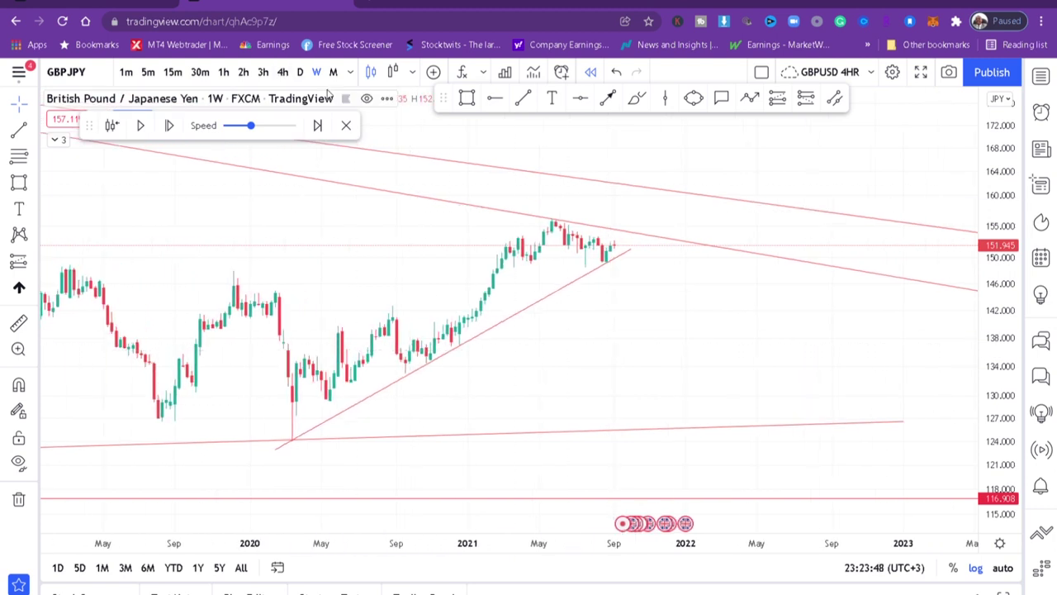
pyautogui.click(302, 74)
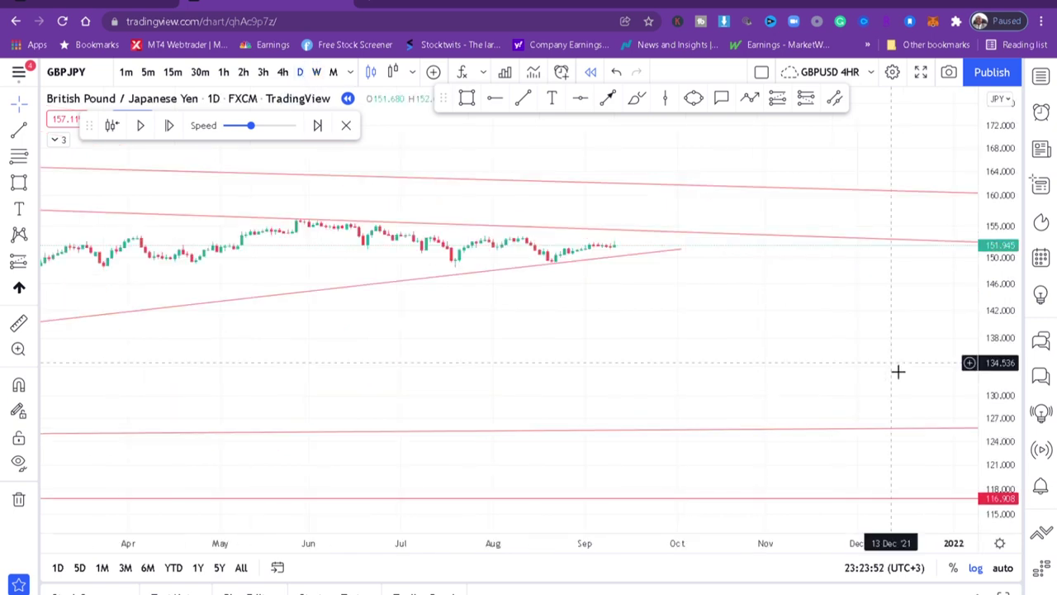
# - Place a horizontal line at 156.109 on the late May 2021 high of the daily chart
pyautogui.doubleClick(995, 295)
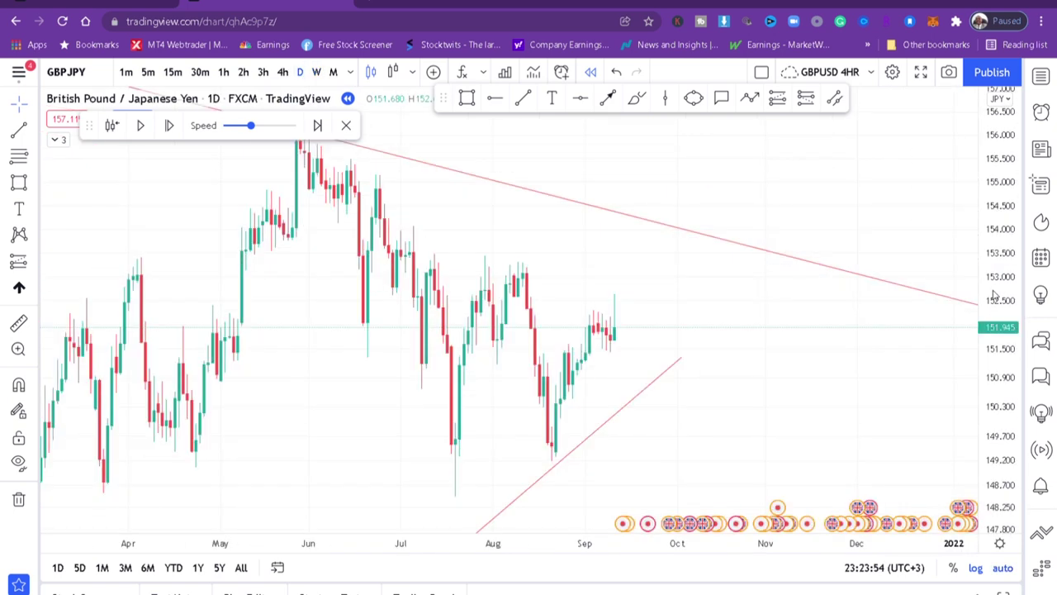
pyautogui.moveTo(1005, 228); pyautogui.dragTo(1005, 254)
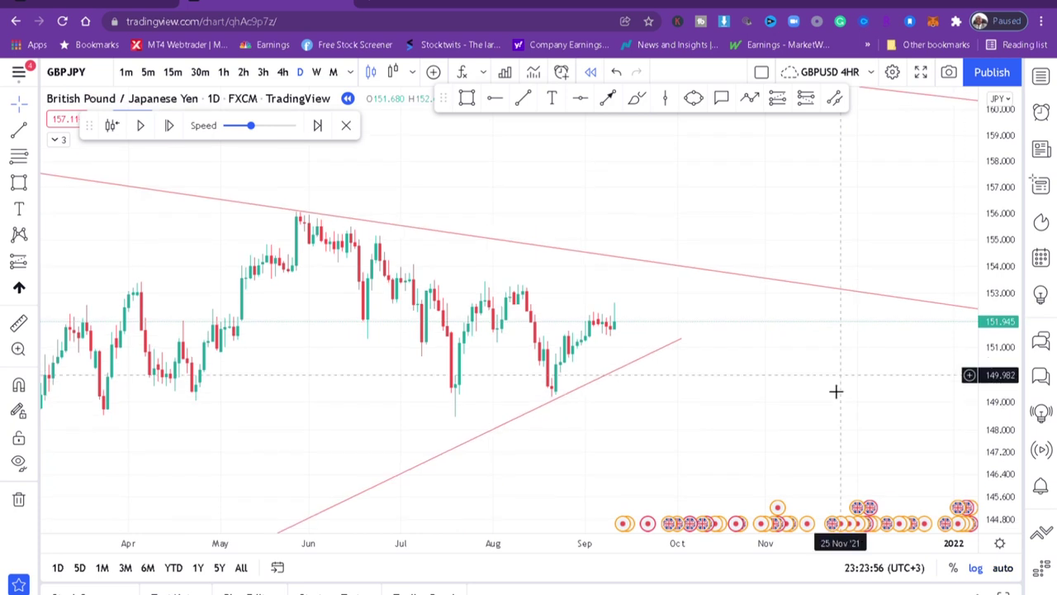
pyautogui.moveTo(810, 406); pyautogui.dragTo(920, 396)
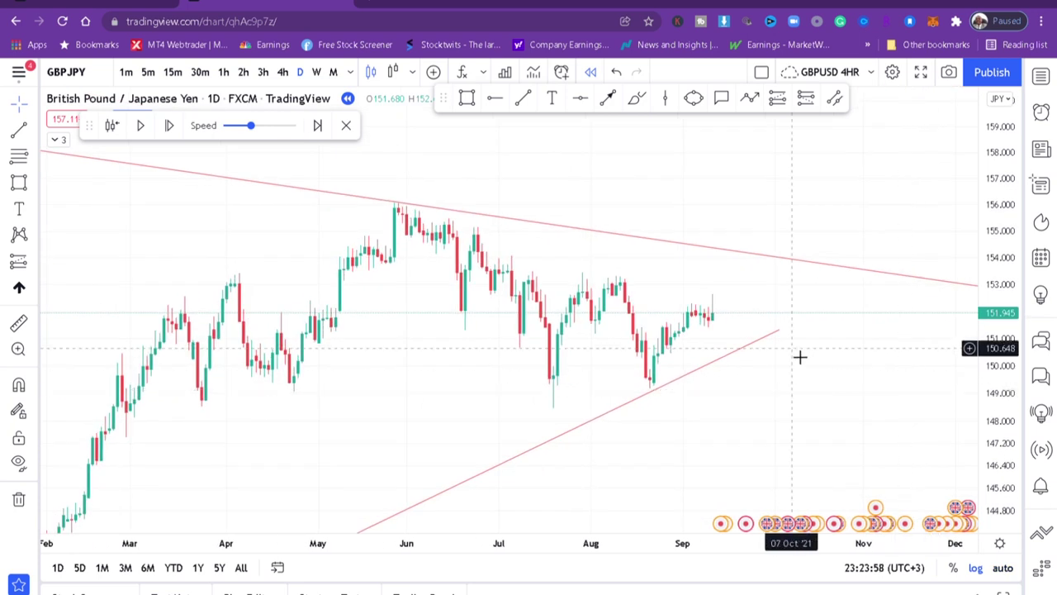
pyautogui.scroll(2, 801, 358)
pyautogui.scroll(-2, 800, 358)
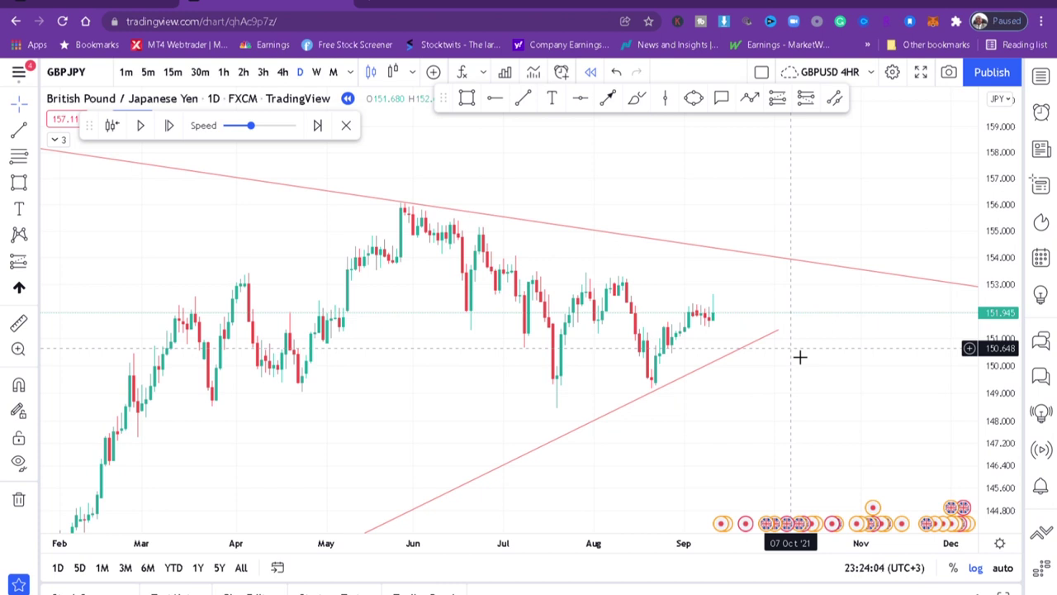
pyautogui.click(581, 100)
pyautogui.click(443, 203)
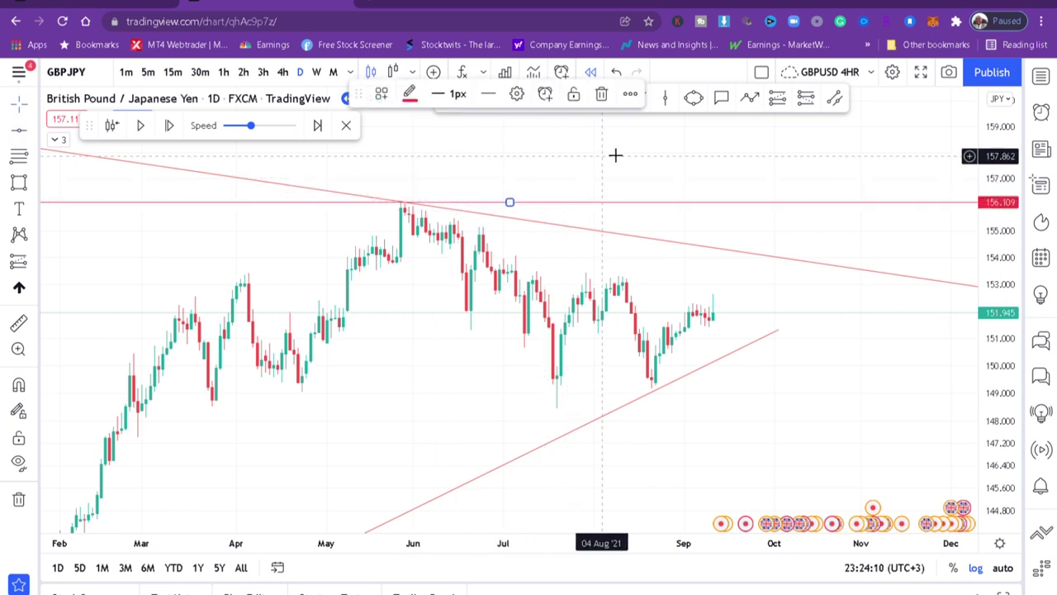
# - Set the horizontal line at the late May high to black with a 2px thickness
pyautogui.click(411, 93)
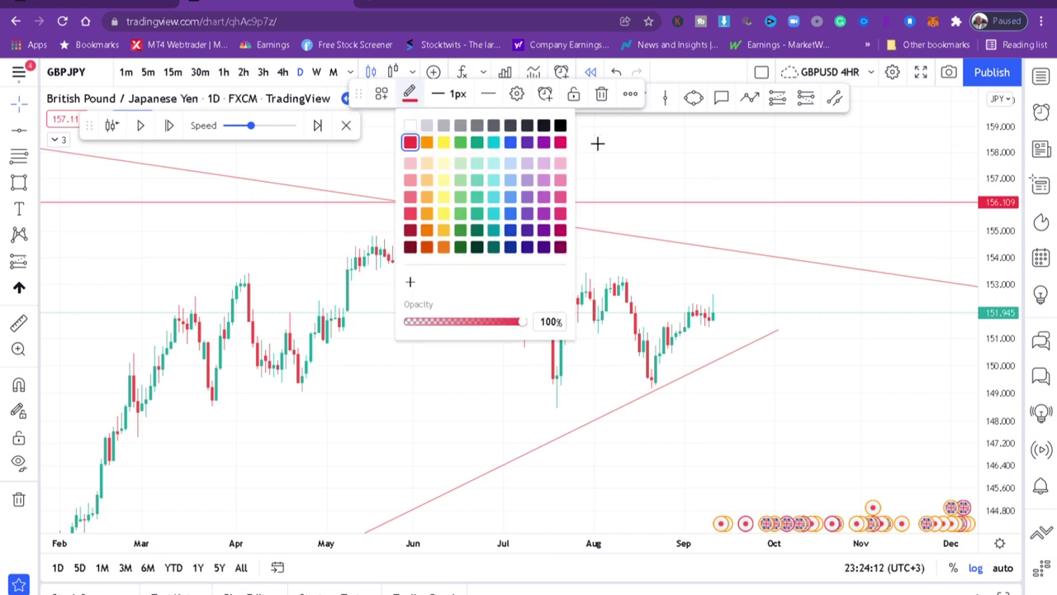
pyautogui.click(563, 142)
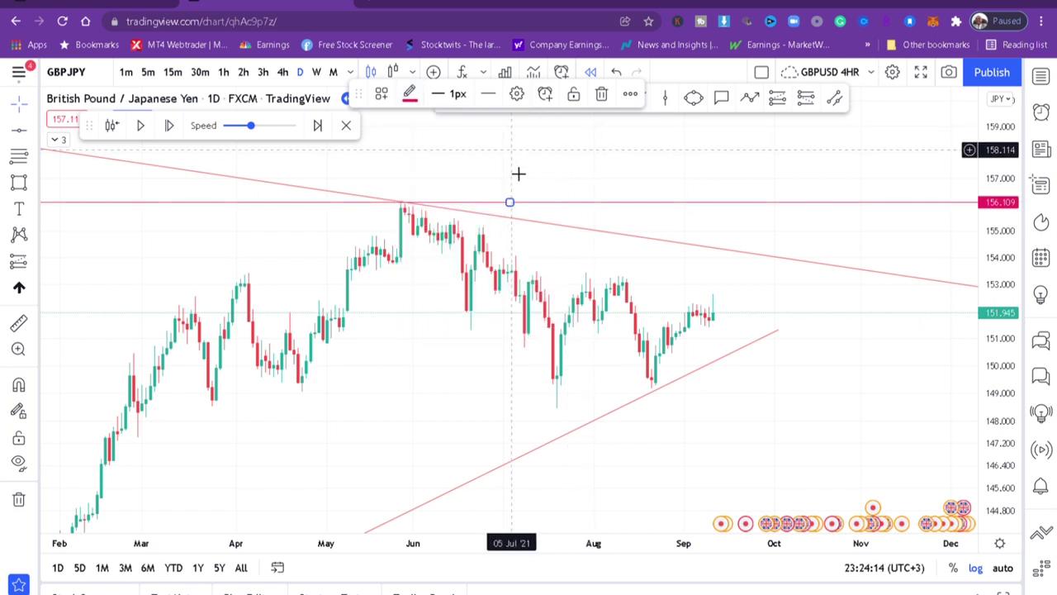
pyautogui.click(411, 93)
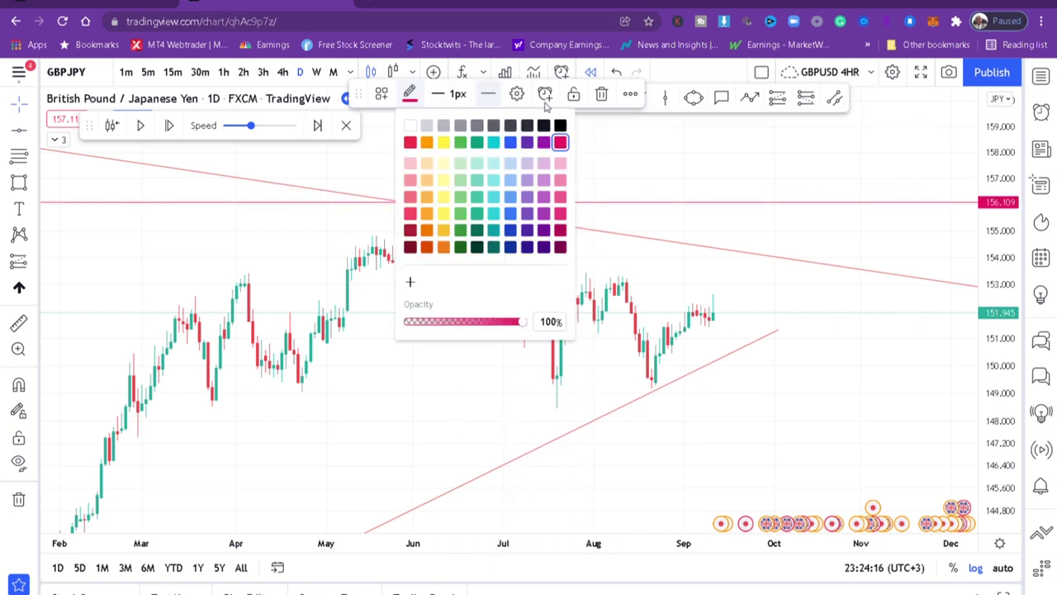
pyautogui.click(562, 124)
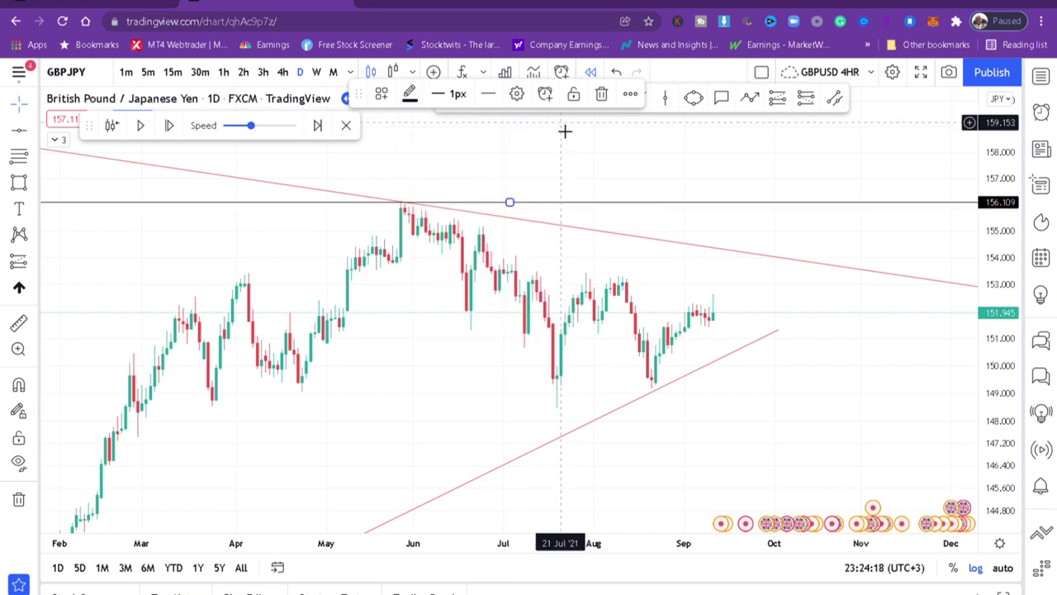
pyautogui.click(465, 95)
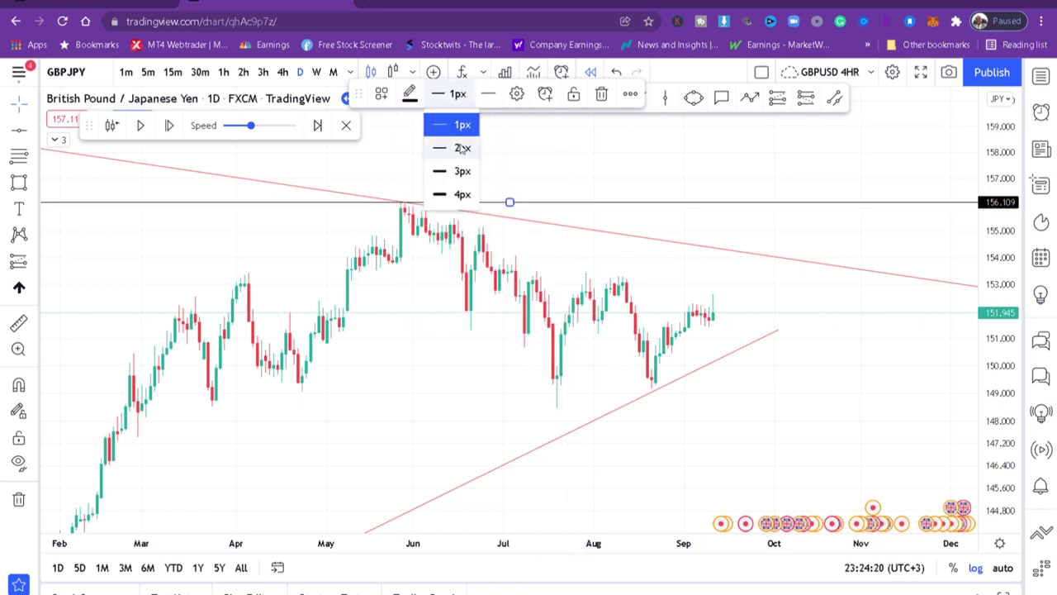
pyautogui.click(467, 148)
# - Place a second horizontal line at 148.528 along the March and July 2021 lows
pyautogui.moveTo(499, 150); pyautogui.dragTo(510, 114)
pyautogui.click(581, 98)
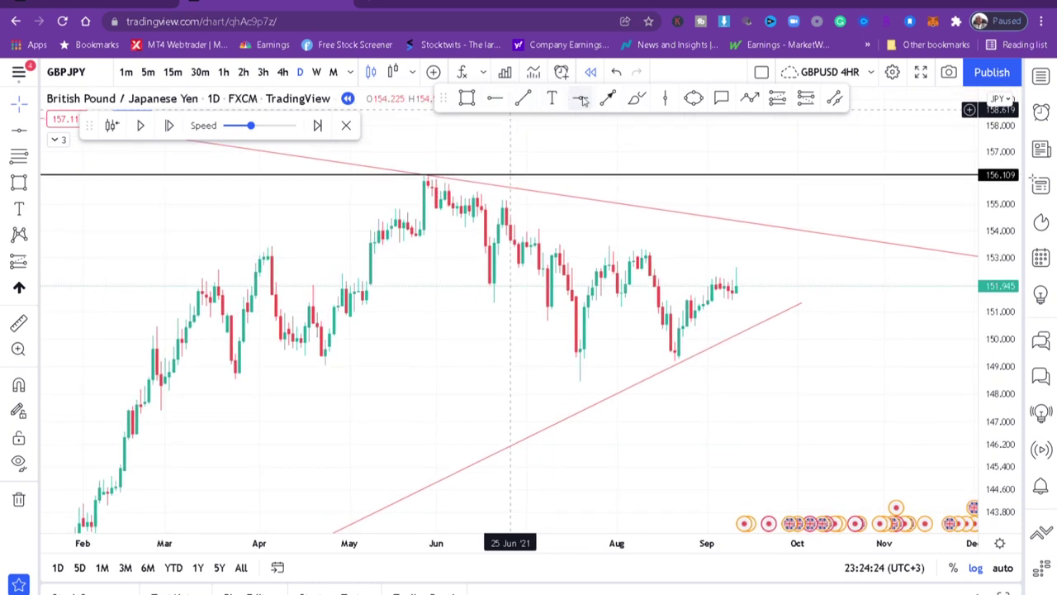
pyautogui.click(252, 380)
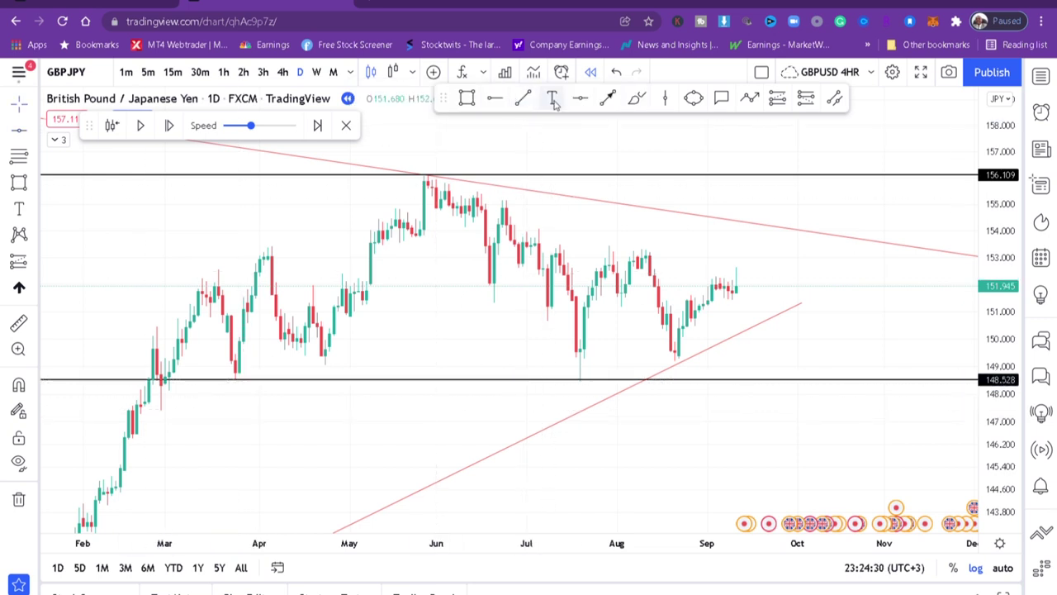
# - Circle the four lows around the lower black horizontal line with freehand brush strokes and undo the circles
pyautogui.click(633, 99)
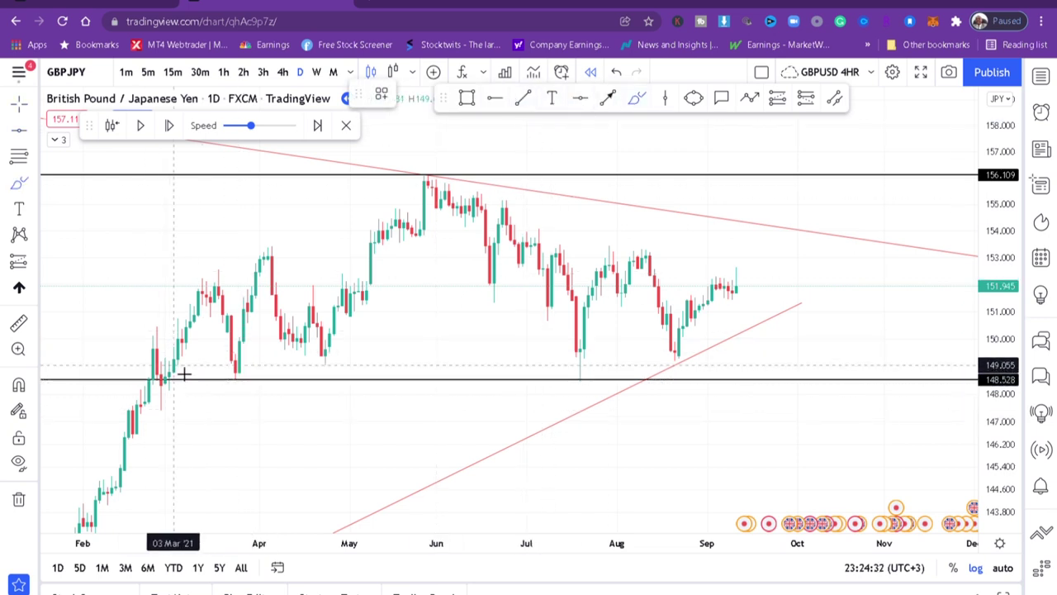
pyautogui.moveTo(182, 371); pyautogui.dragTo(176, 394)
pyautogui.moveTo(252, 360)
pyautogui.mouseDown()
pyautogui.moveTo(217, 371)
pyautogui.moveTo(251, 355)
pyautogui.mouseUp()
pyautogui.moveTo(599, 361)
pyautogui.mouseDown()
pyautogui.moveTo(571, 422)
pyautogui.moveTo(582, 357)
pyautogui.mouseUp()
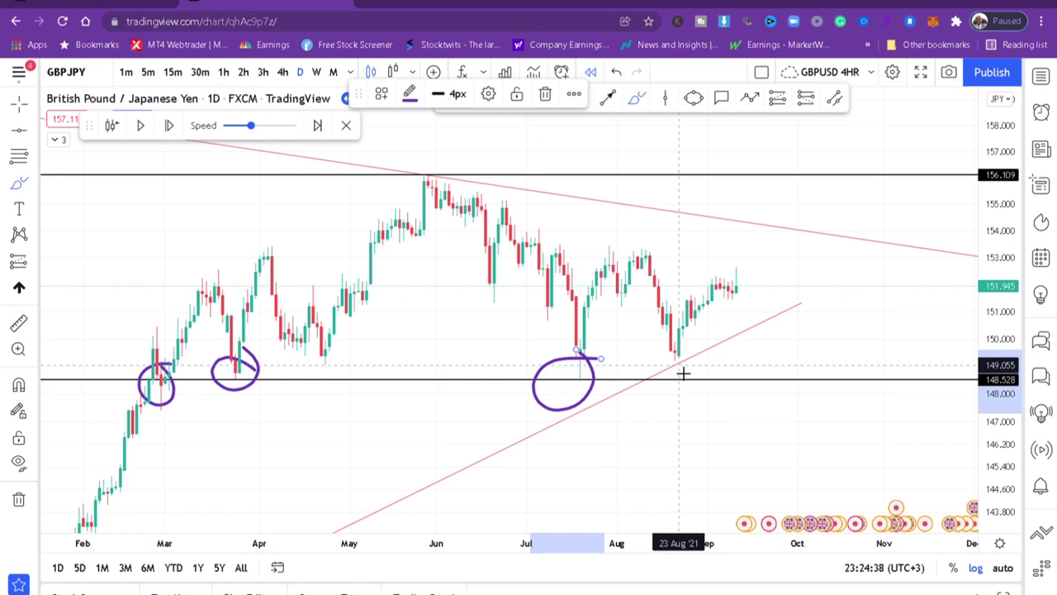
pyautogui.moveTo(697, 359); pyautogui.dragTo(700, 343)
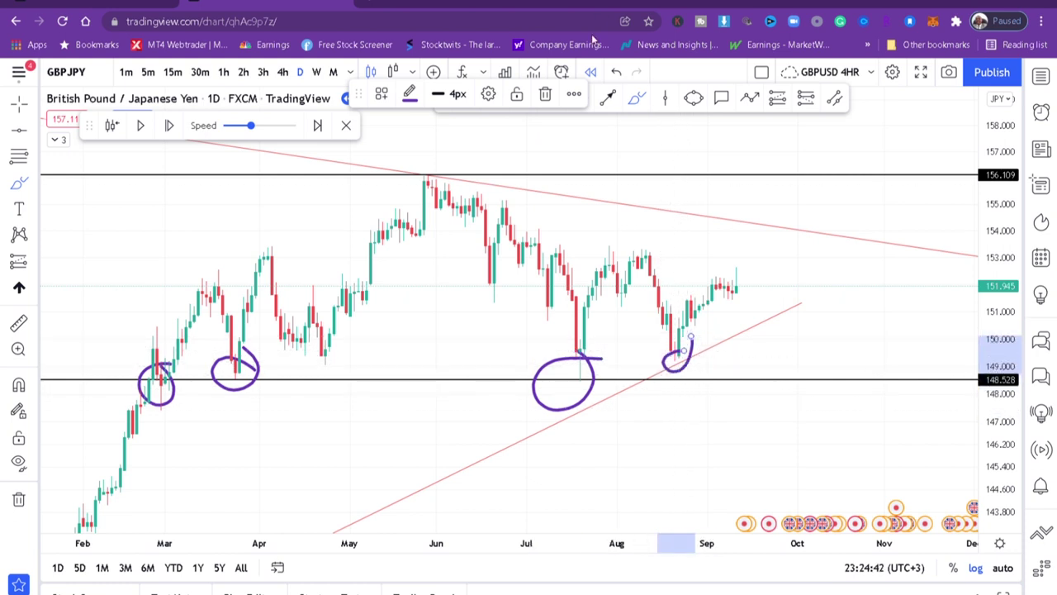
pyautogui.click(616, 71)
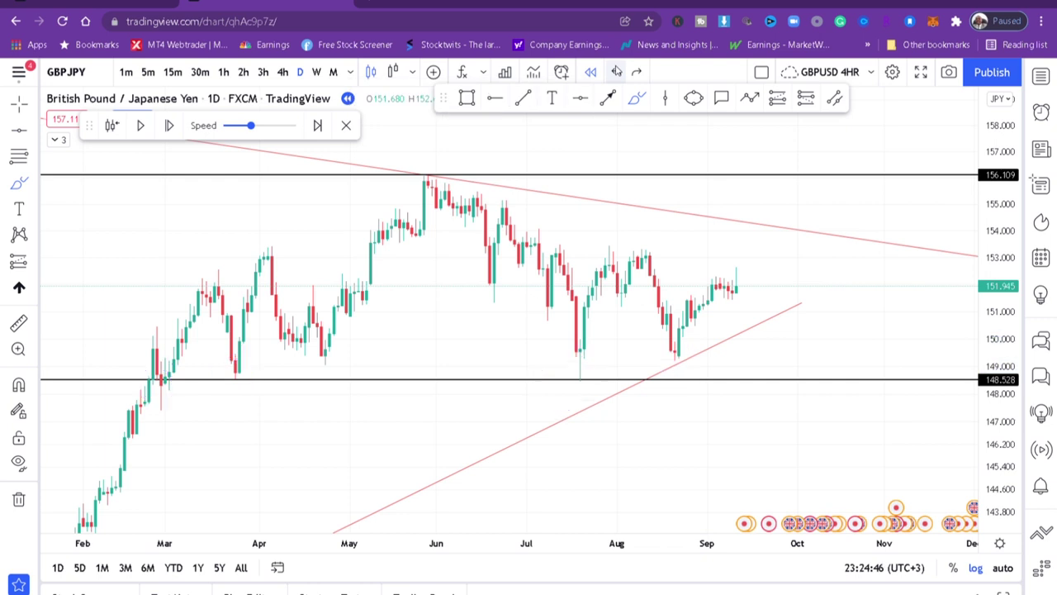
pyautogui.click(491, 100)
pyautogui.click(548, 167)
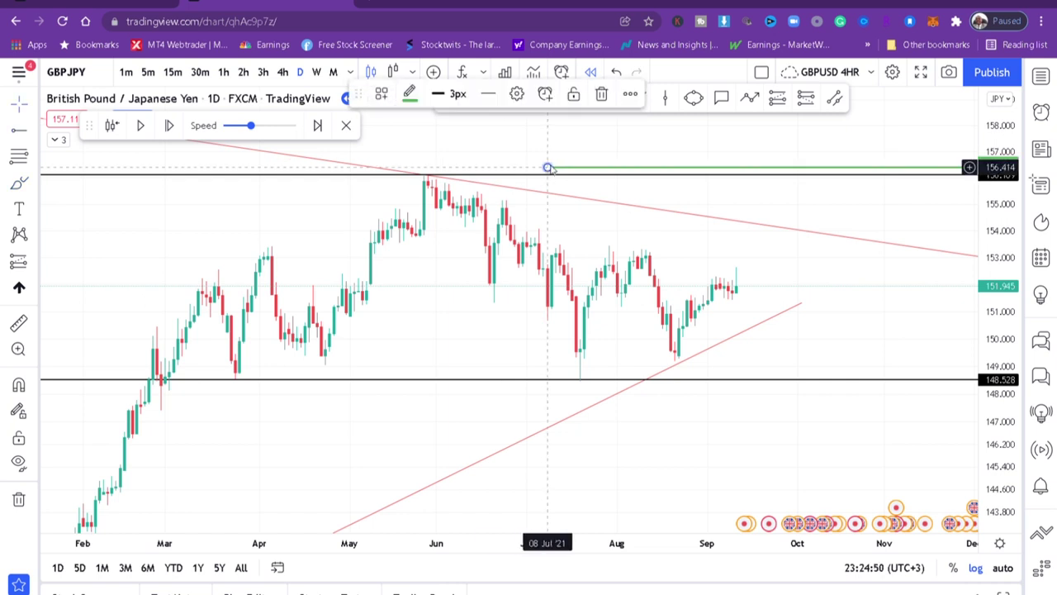
pyautogui.click(601, 98)
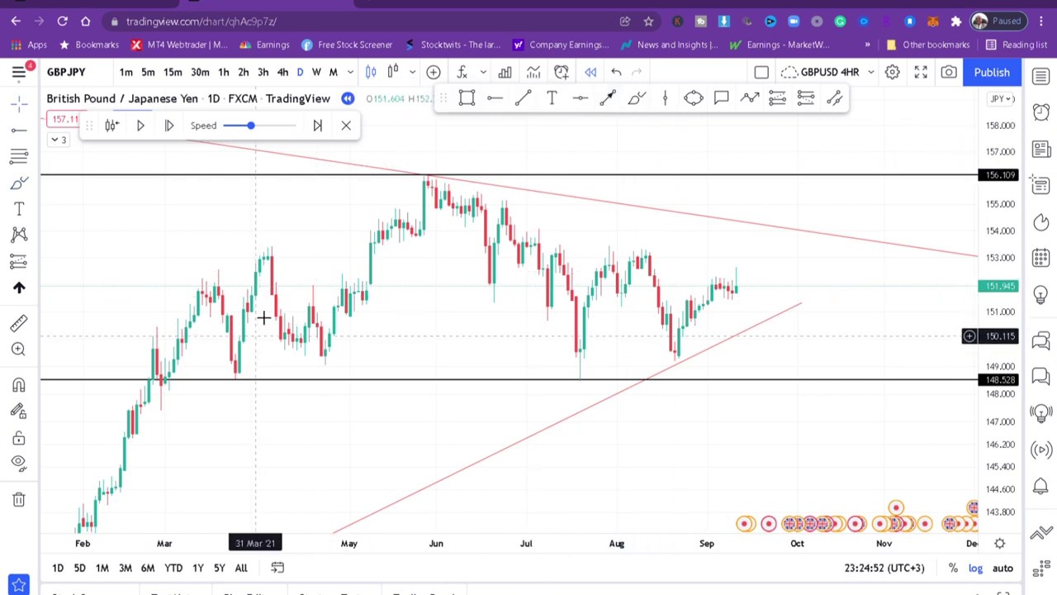
# - Brush a wave of price swings between the black levels with breakout strokes above and below, and delete the lower stroke
pyautogui.click(636, 99)
pyautogui.moveTo(176, 372)
pyautogui.mouseDown()
pyautogui.moveTo(217, 267)
pyautogui.moveTo(281, 343)
pyautogui.moveTo(430, 297)
pyautogui.moveTo(452, 219)
pyautogui.moveTo(534, 186)
pyautogui.moveTo(604, 330)
pyautogui.moveTo(715, 312)
pyautogui.moveTo(768, 239)
pyautogui.moveTo(773, 246)
pyautogui.mouseUp()
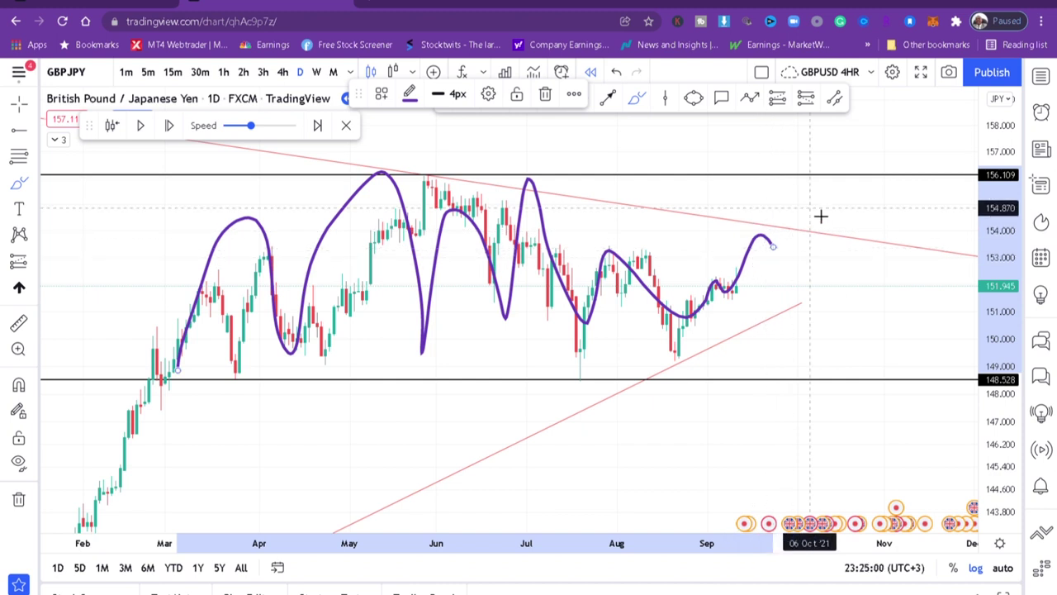
pyautogui.moveTo(812, 205); pyautogui.dragTo(822, 131)
pyautogui.moveTo(786, 361); pyautogui.dragTo(786, 446)
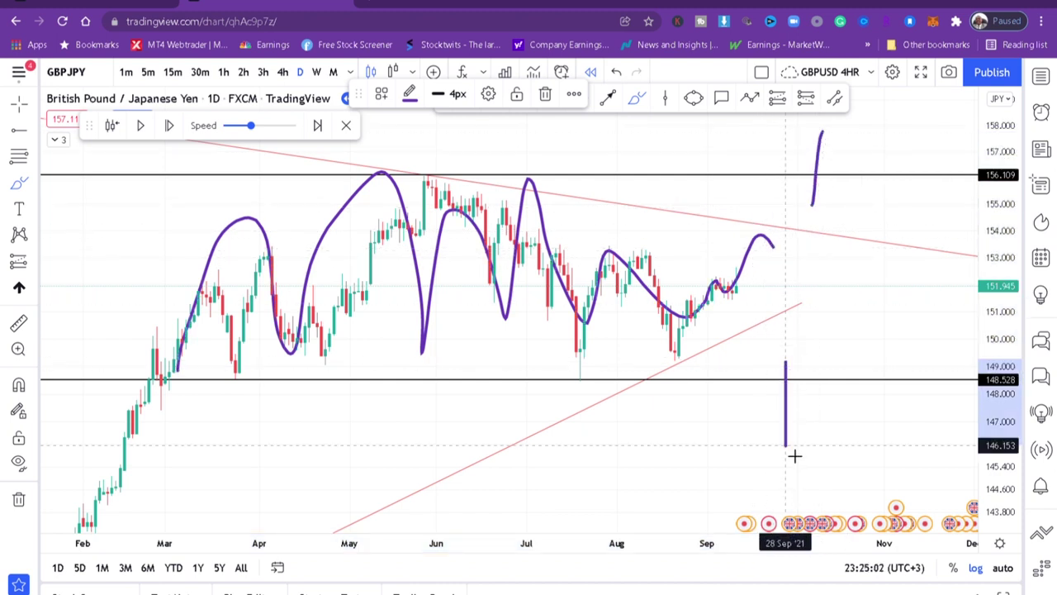
pyautogui.click(546, 95)
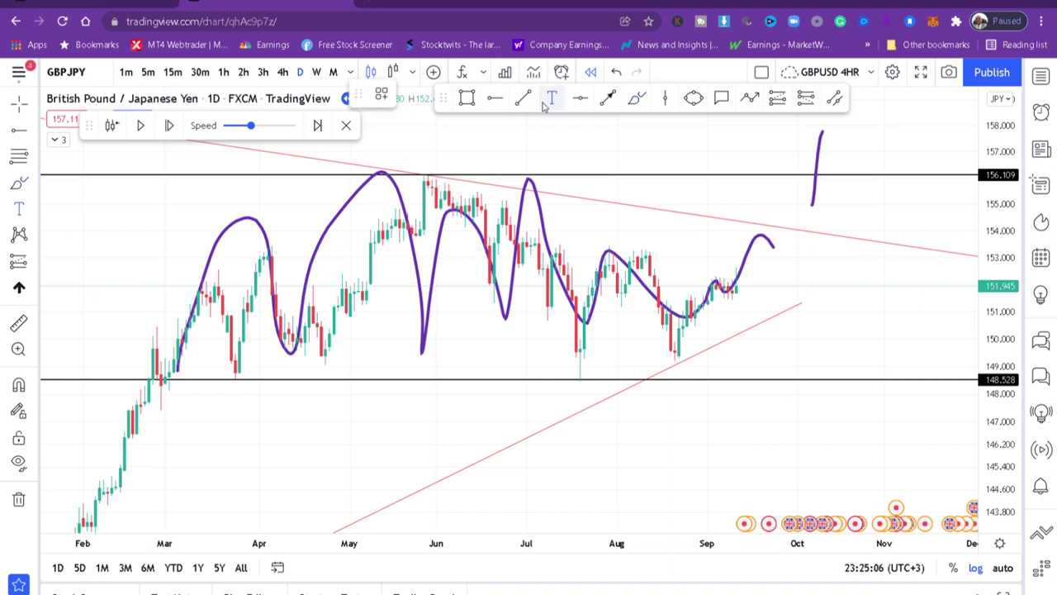
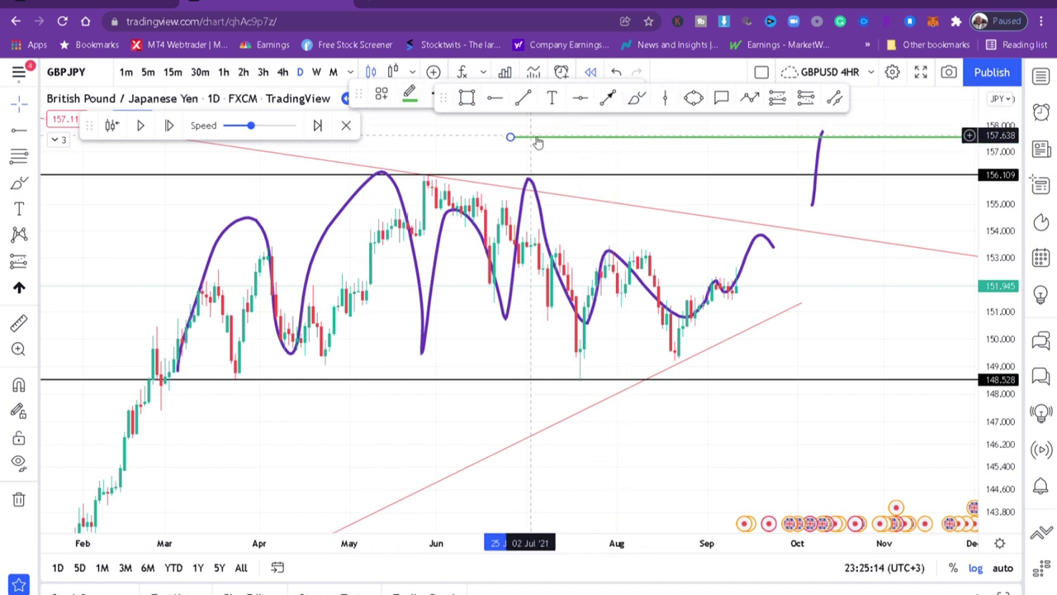
# - Delete the stray green horizontal ray above the upper level and undo the remaining freehand brush strokes
pyautogui.click(372, 97)
pyautogui.click(597, 98)
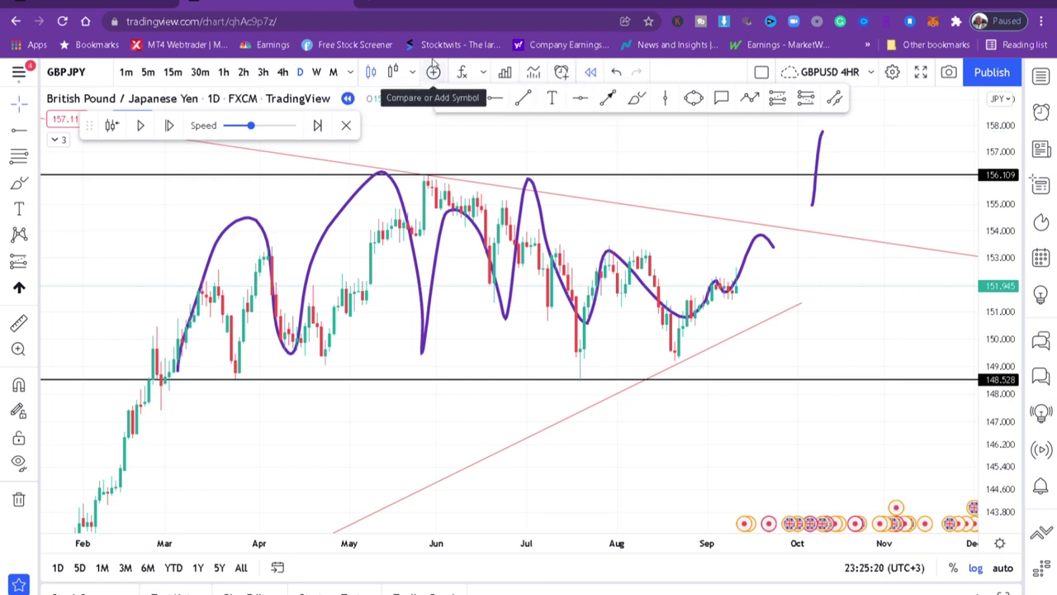
pyautogui.click(616, 72)
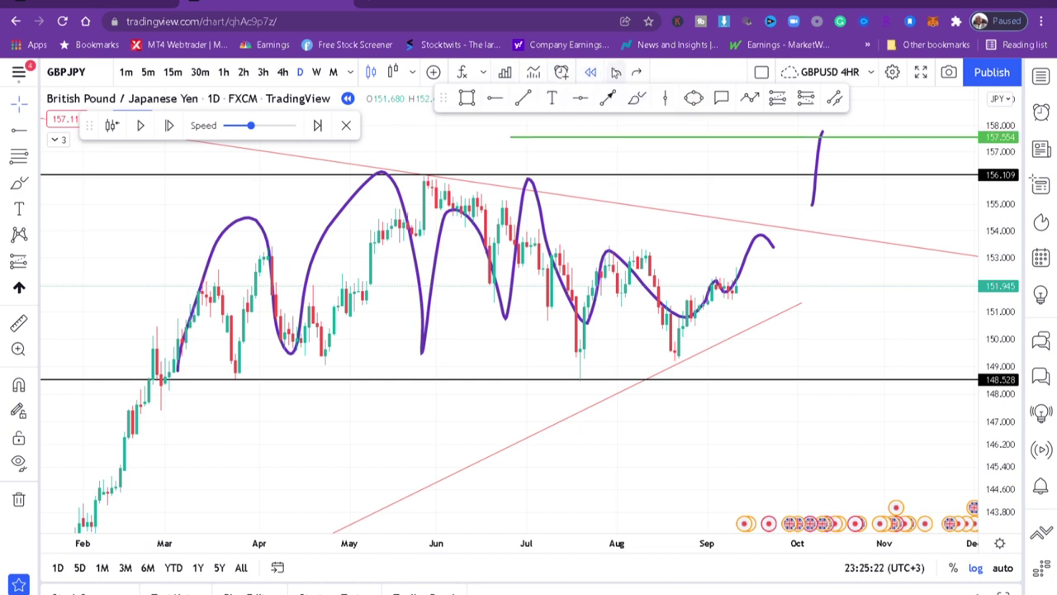
pyautogui.click(616, 73)
pyautogui.click(616, 73)
pyautogui.click(616, 73)
pyautogui.click(617, 73)
pyautogui.click(616, 73)
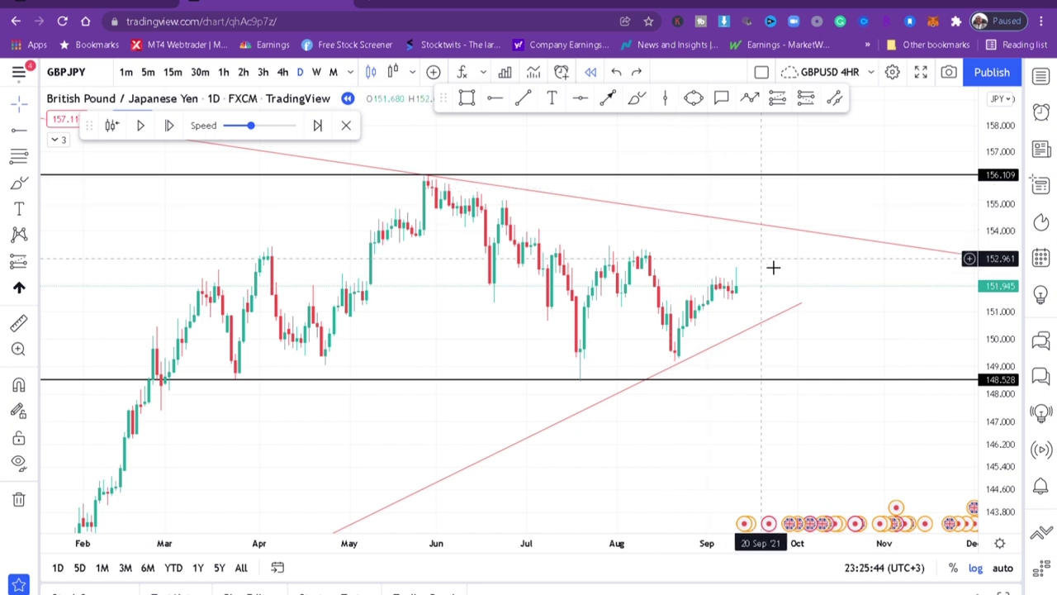
# - Draw a descending trend line from 155.991 on 28 May 2021 to 151.511 on 18 October 2021
pyautogui.hscroll(3, 743, 273)
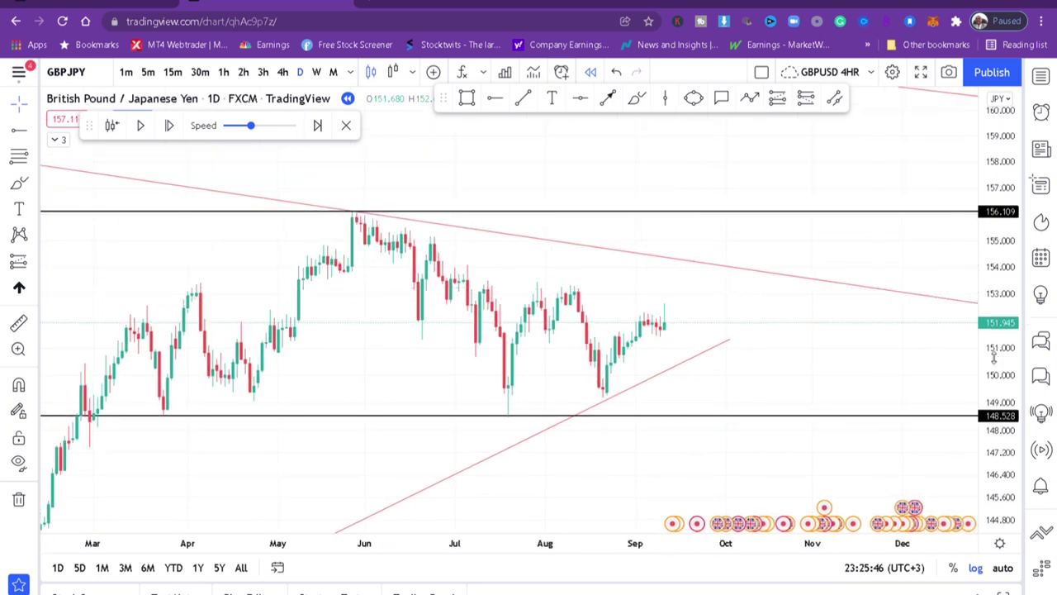
pyautogui.hotkey('alt', 't')
pyautogui.click(364, 199)
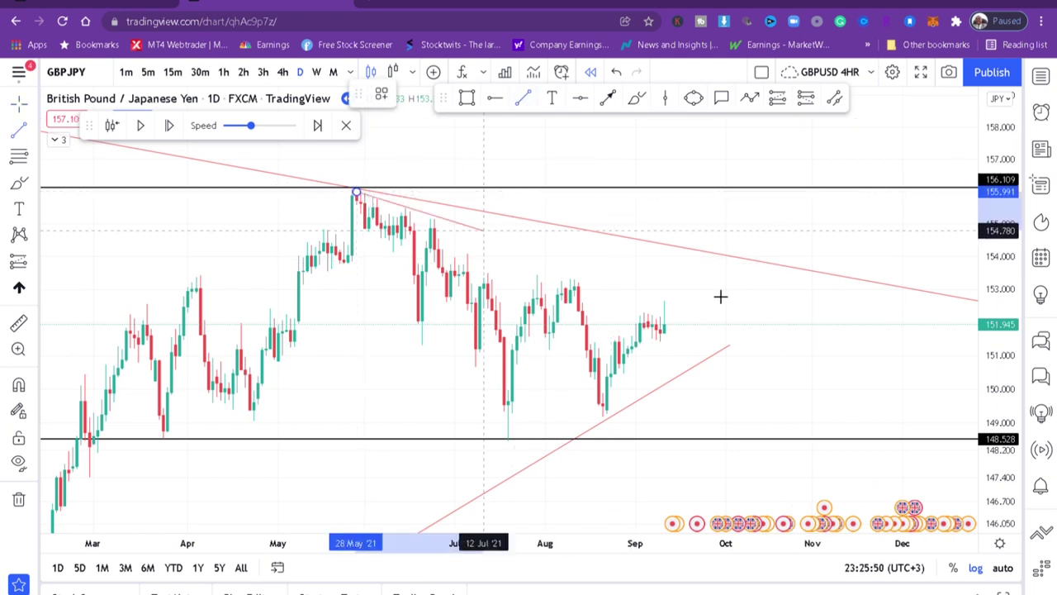
pyautogui.click(771, 339)
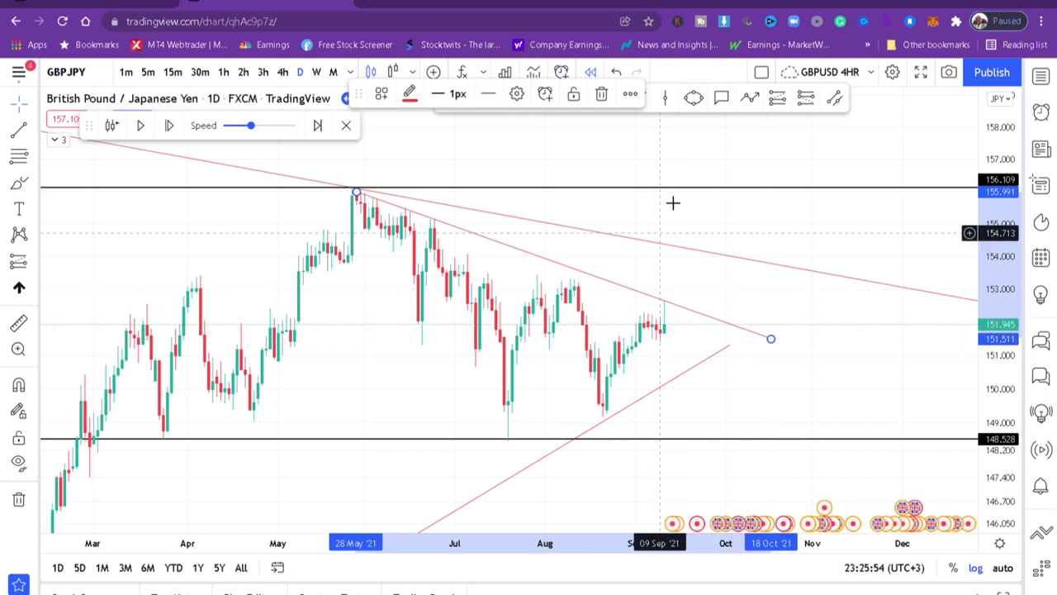
pyautogui.click(580, 168)
# - Brush circles at the latest price on the new trend line, at the outer descending line and at the upper black level
pyautogui.click(636, 99)
pyautogui.moveTo(694, 299)
pyautogui.mouseDown()
pyautogui.moveTo(656, 303)
pyautogui.moveTo(701, 307)
pyautogui.moveTo(681, 301)
pyautogui.mouseUp()
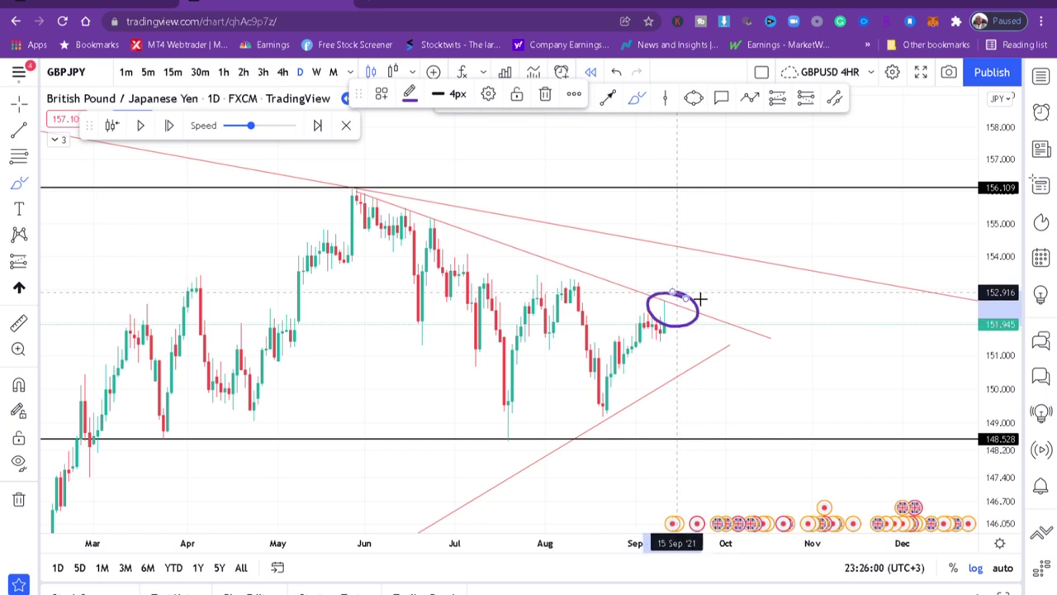
pyautogui.moveTo(669, 251)
pyautogui.mouseDown()
pyautogui.moveTo(701, 272)
pyautogui.moveTo(682, 248)
pyautogui.mouseUp()
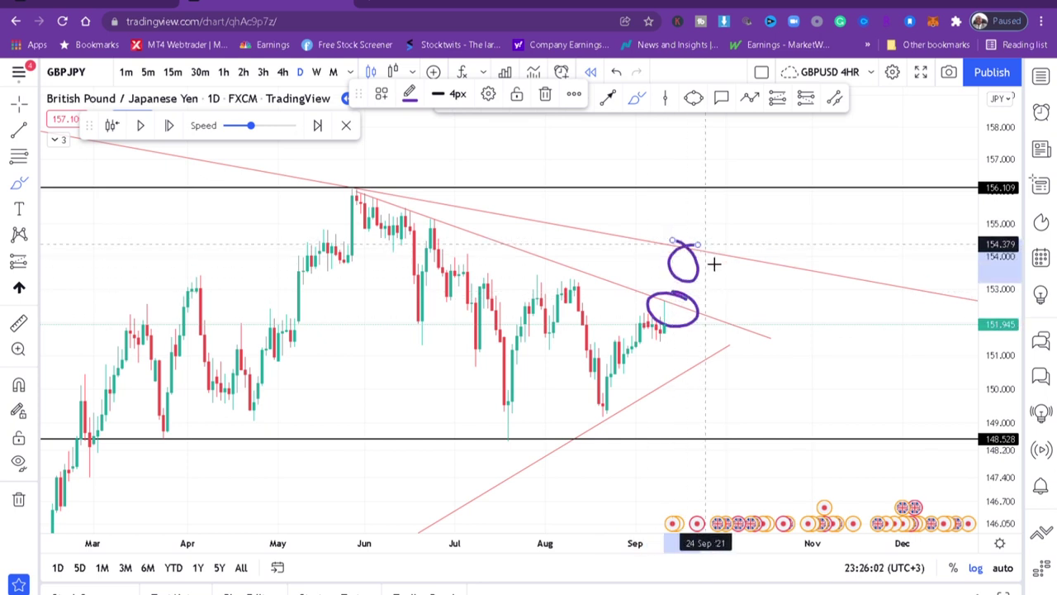
pyautogui.moveTo(688, 206)
pyautogui.mouseDown()
pyautogui.moveTo(723, 189)
pyautogui.moveTo(714, 187)
pyautogui.mouseUp()
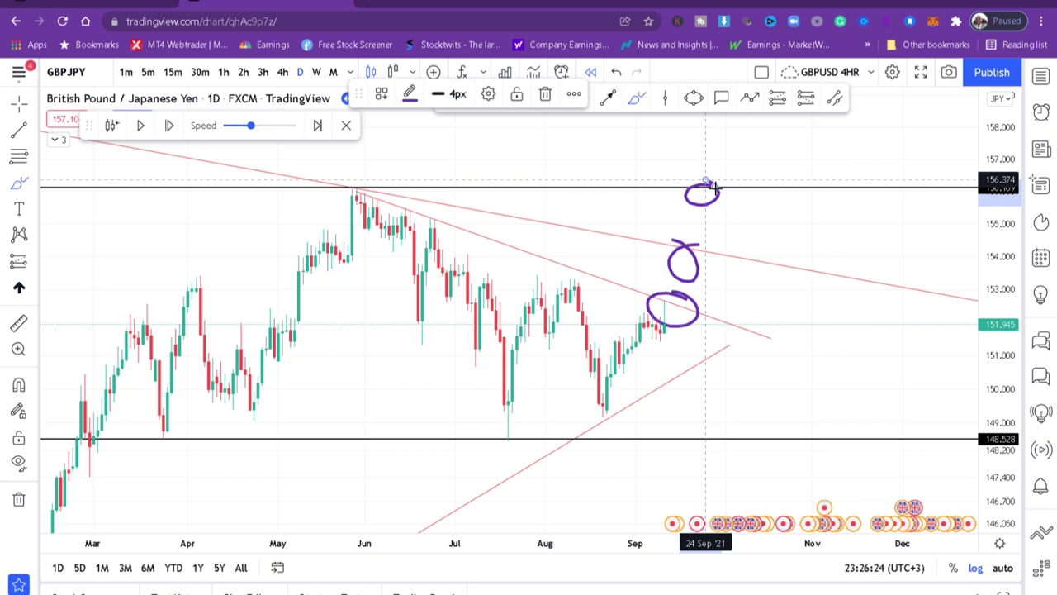
# - Undo the three freehand circles drawn at the two descending lines and the upper black level
pyautogui.click(617, 73)
pyautogui.click(618, 74)
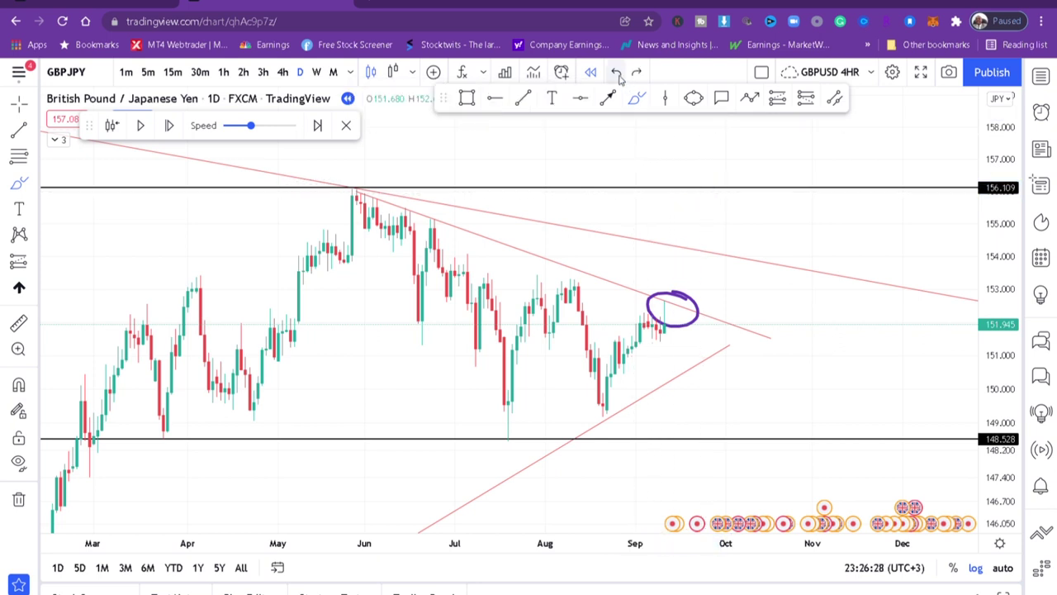
pyautogui.click(618, 73)
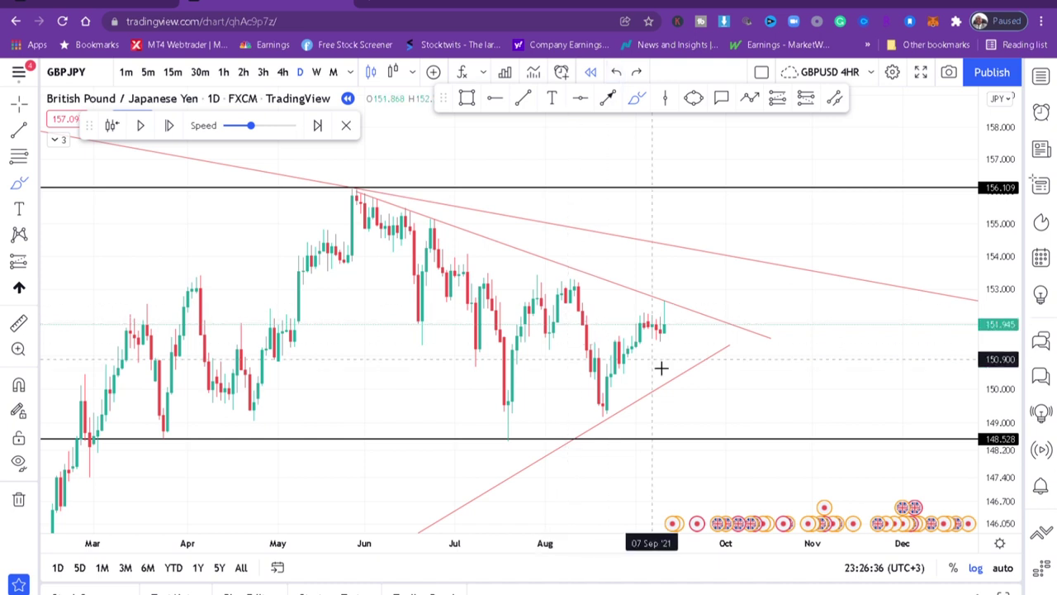
pyautogui.scroll(3, 717, 373)
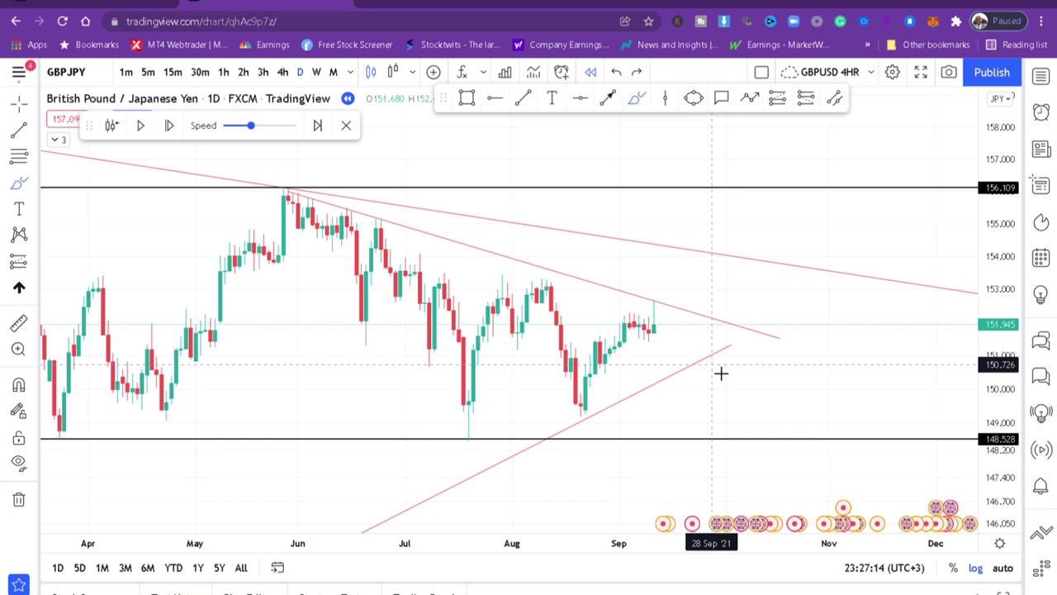
pyautogui.scroll(1, 774, 368)
pyautogui.scroll(1, 773, 368)
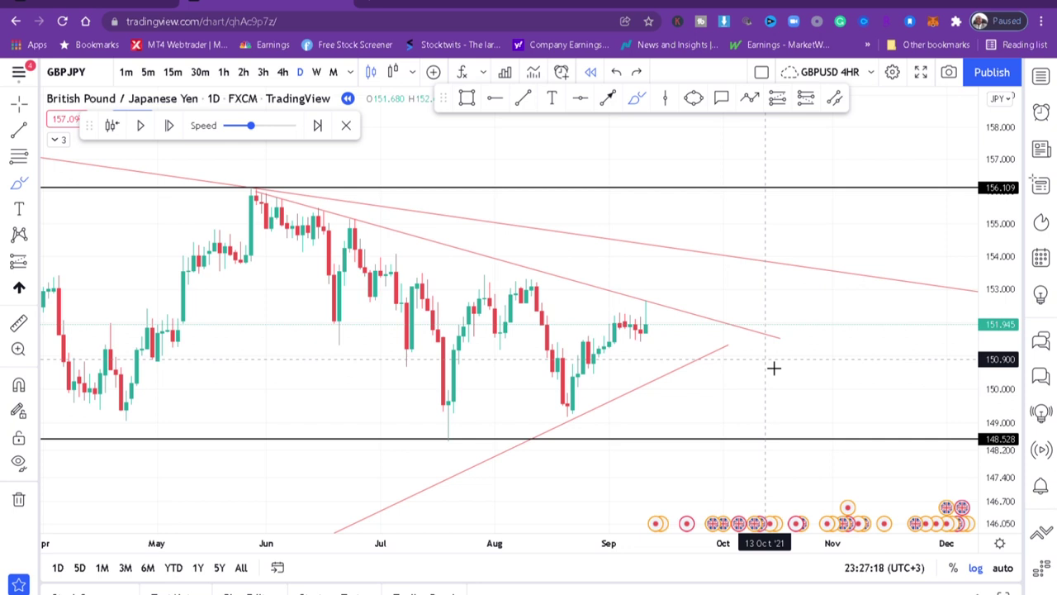
# - Expand the indicator list and brush a falling wave over the price swings since June, a curl at the latest candle and a stroke to the lower level
pyautogui.click(65, 146)
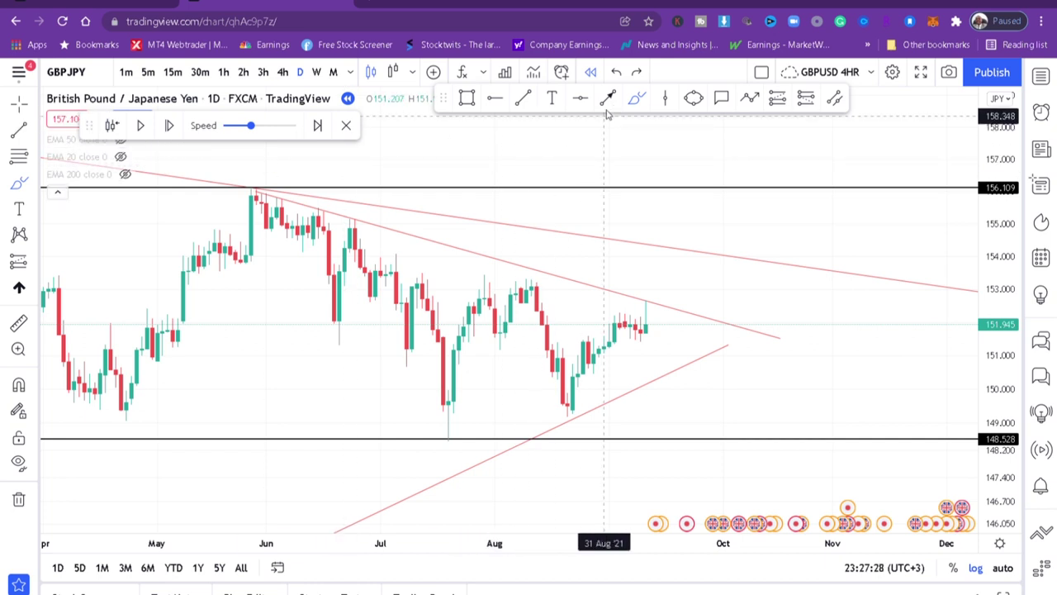
pyautogui.moveTo(260, 198)
pyautogui.mouseDown()
pyautogui.moveTo(286, 240)
pyautogui.moveTo(337, 273)
pyautogui.moveTo(403, 345)
pyautogui.mouseUp()
pyautogui.moveTo(438, 393)
pyautogui.mouseDown()
pyautogui.moveTo(451, 346)
pyautogui.moveTo(555, 303)
pyautogui.moveTo(644, 387)
pyautogui.moveTo(727, 340)
pyautogui.moveTo(656, 353)
pyautogui.moveTo(667, 329)
pyautogui.mouseUp()
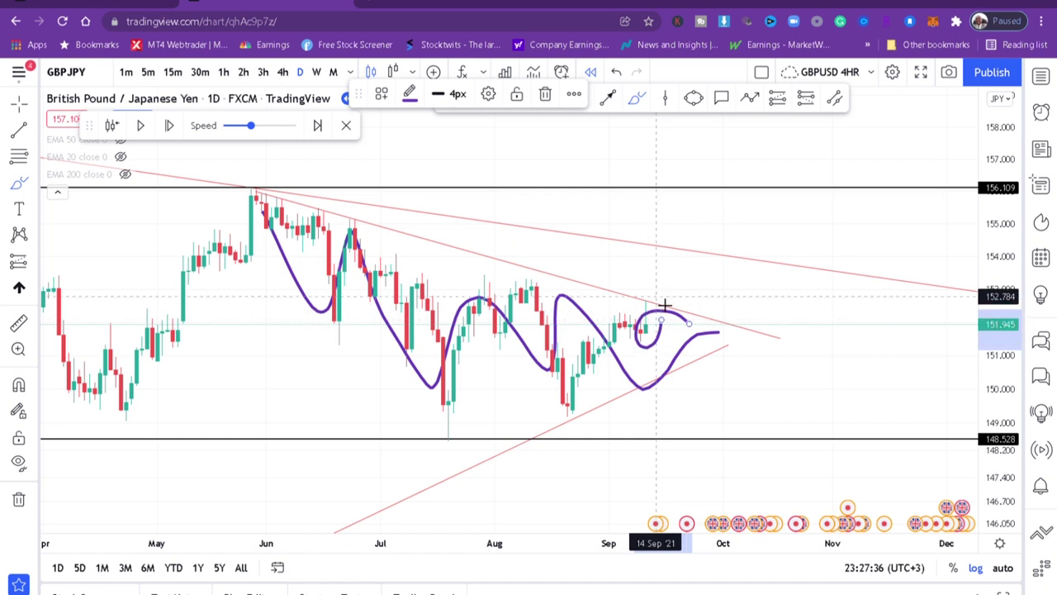
pyautogui.moveTo(665, 307); pyautogui.dragTo(665, 453)
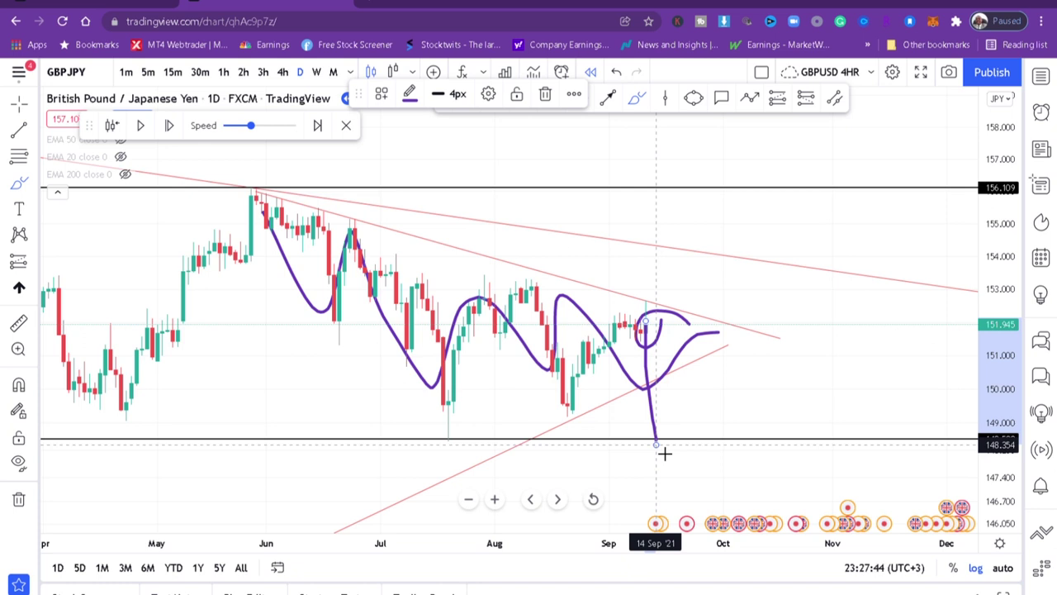
# - Undo the brushed wave, the curl and the downward stroke
pyautogui.click(616, 73)
pyautogui.click(616, 73)
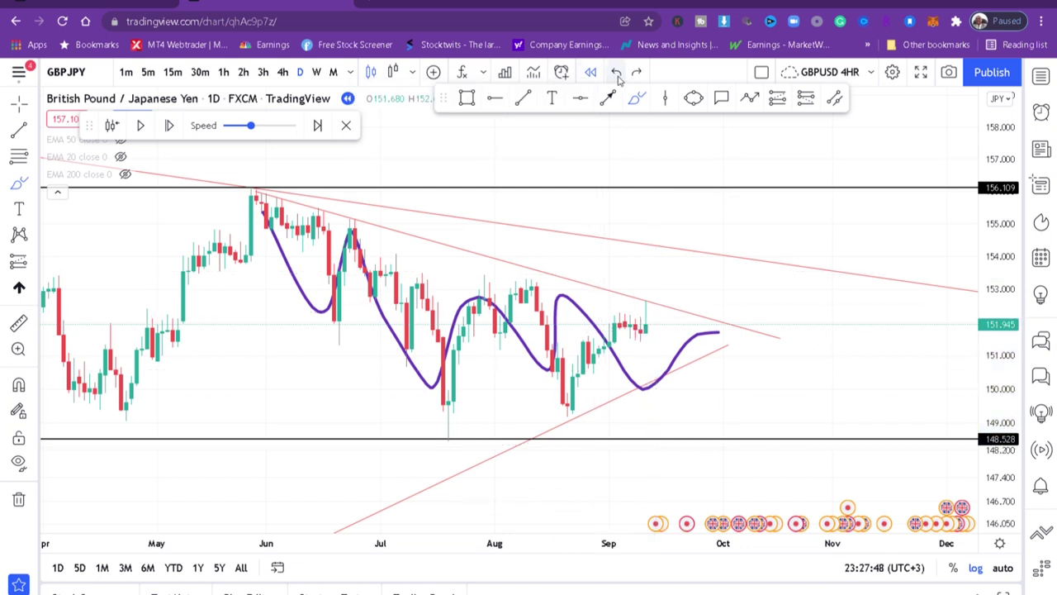
pyautogui.click(616, 73)
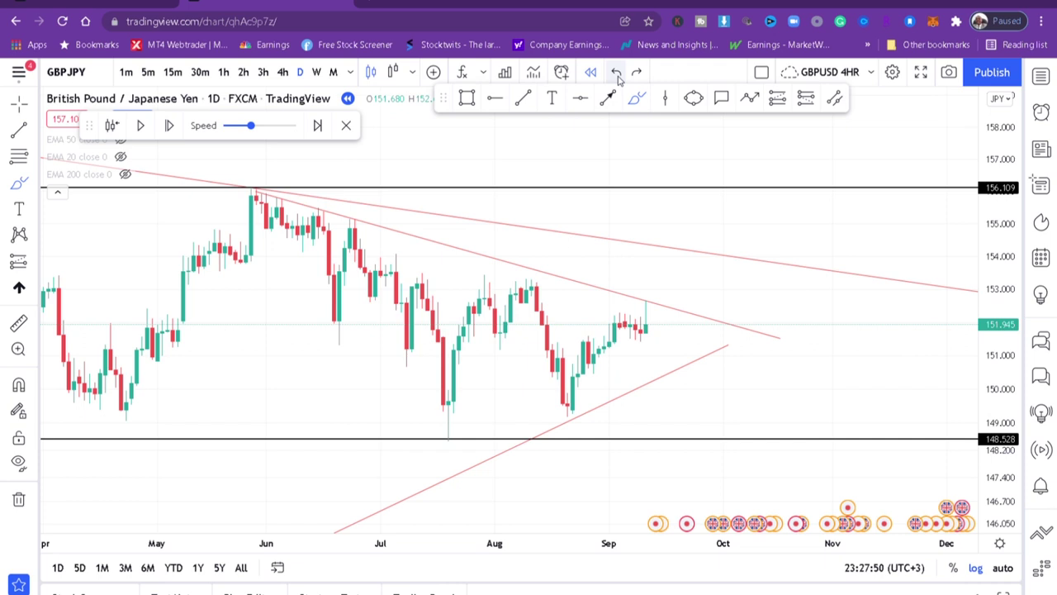
# - Show the hidden 200-period EMA on the daily GBPJPY chart
pyautogui.click(125, 177)
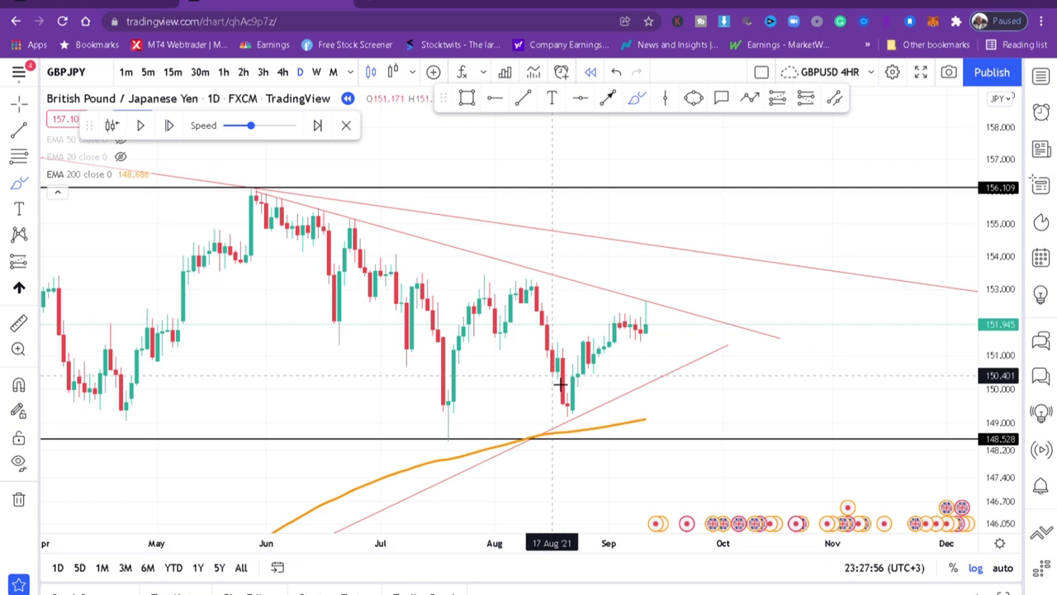
pyautogui.scroll(3, 561, 384)
# - Brush a rising stroke beyond the latest candles and another across the mid-2021 price action, removing each one after illustrating the uptrend
pyautogui.moveTo(736, 421)
pyautogui.mouseDown()
pyautogui.moveTo(950, 231)
pyautogui.moveTo(942, 227)
pyautogui.mouseUp()
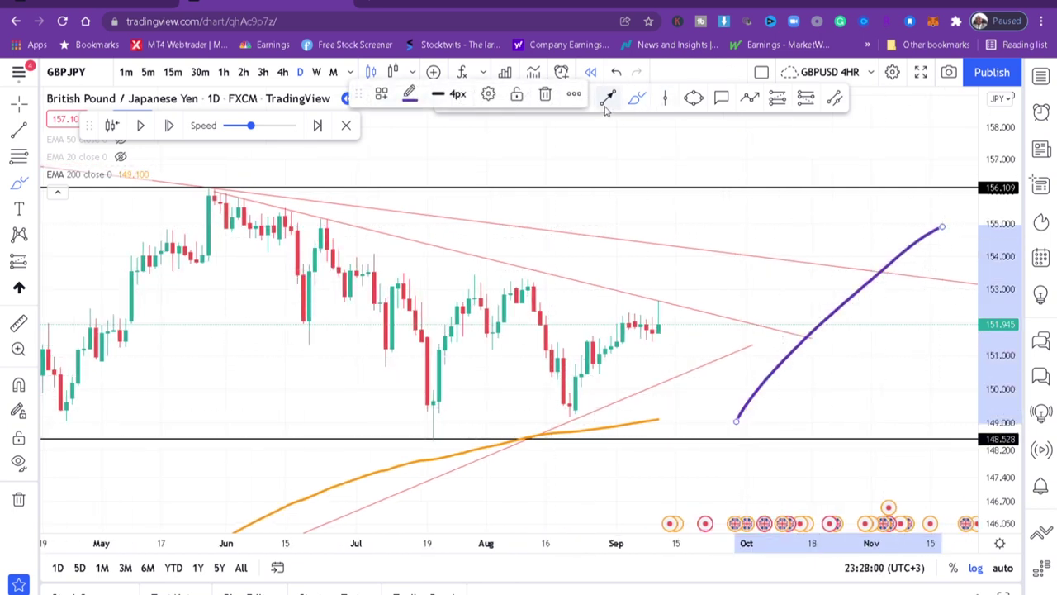
pyautogui.click(547, 95)
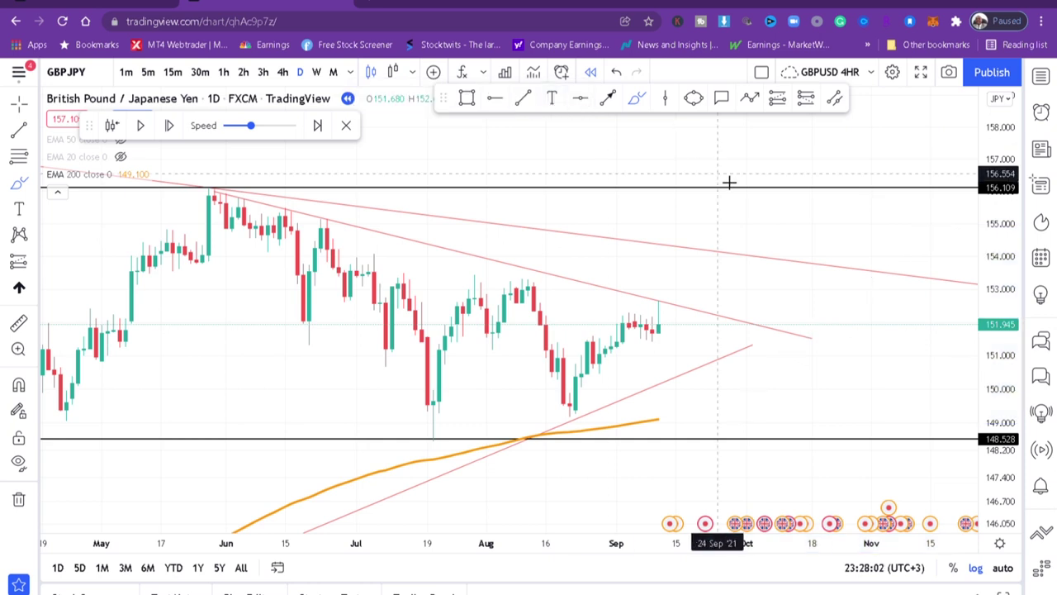
pyautogui.scroll(-5, 730, 181)
pyautogui.scroll(-5, 730, 182)
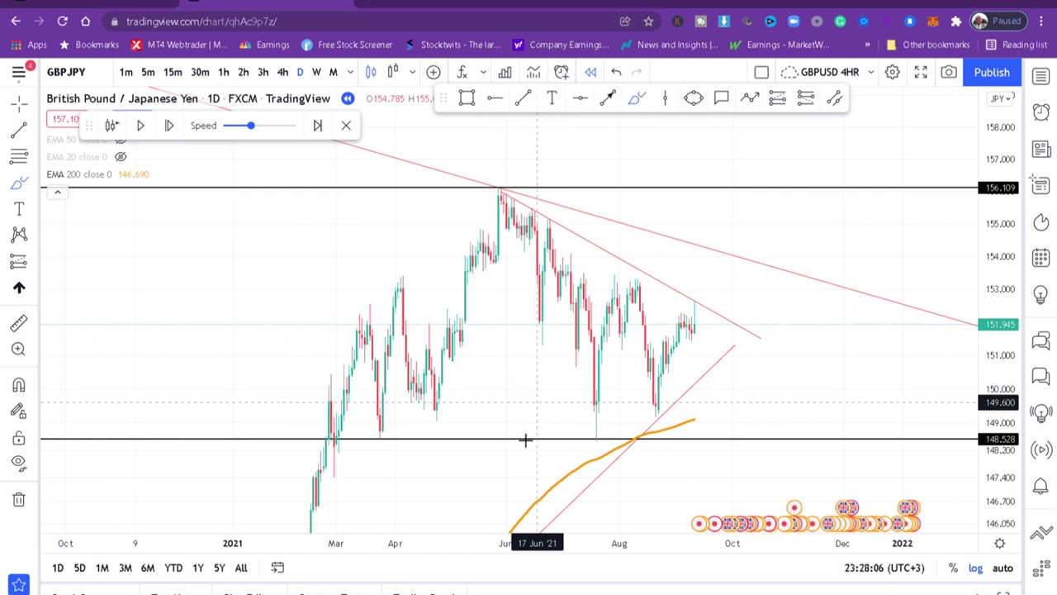
pyautogui.moveTo(479, 473); pyautogui.dragTo(584, 198)
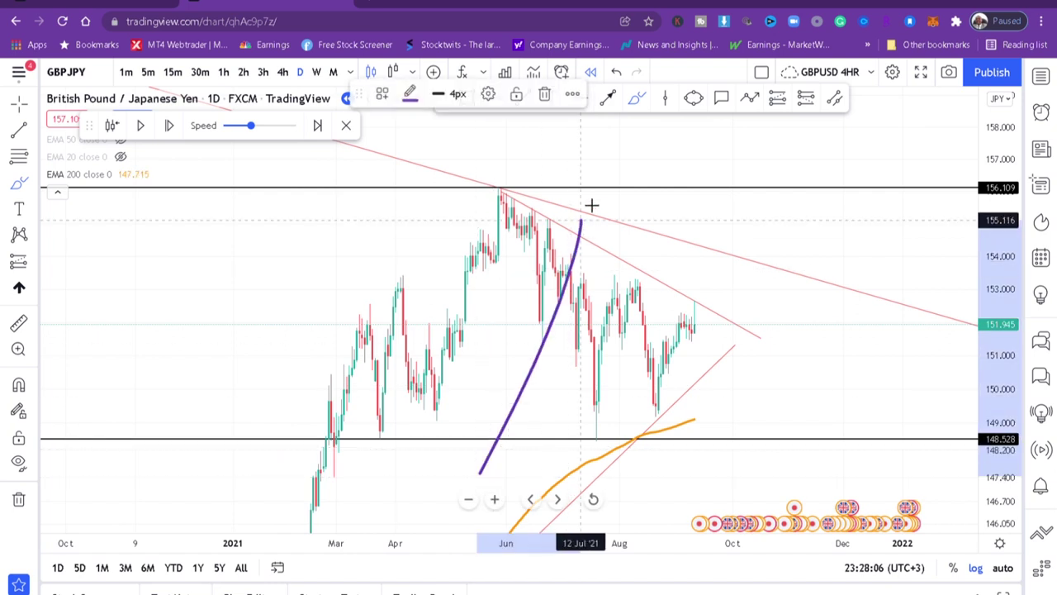
pyautogui.click(545, 95)
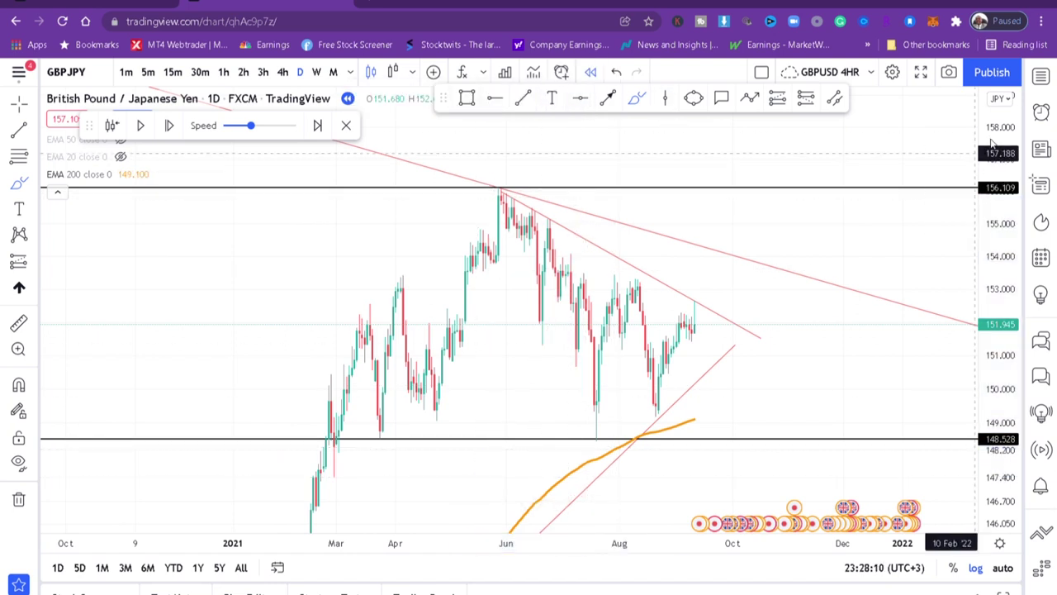
# - Draw a green horizontal ray at 160.000, above the upper black level, starting around July 2021
pyautogui.moveTo(991, 201); pyautogui.dragTo(757, 493)
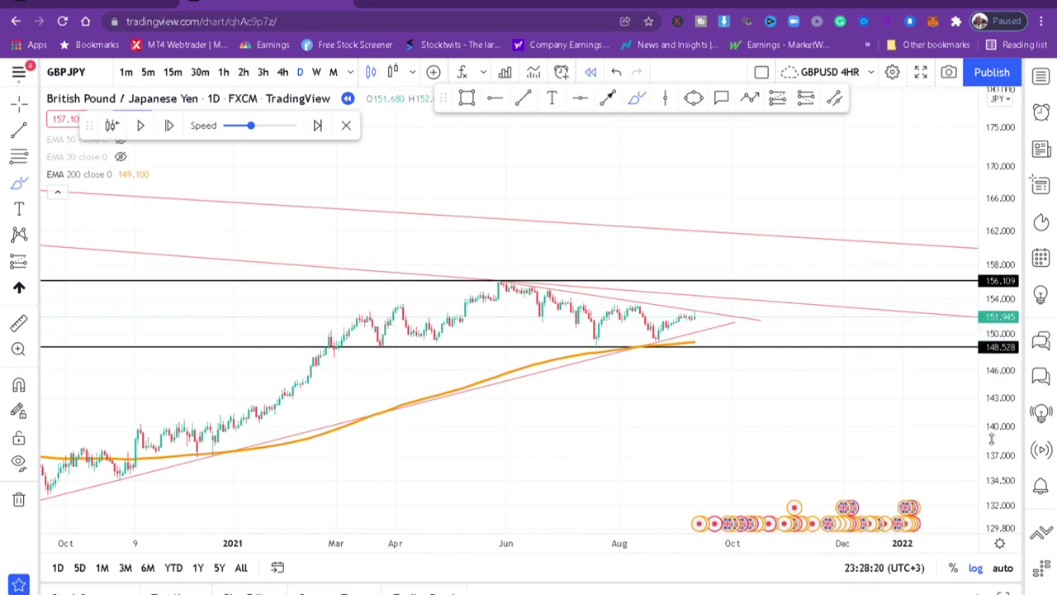
pyautogui.moveTo(1007, 443); pyautogui.dragTo(999, 231)
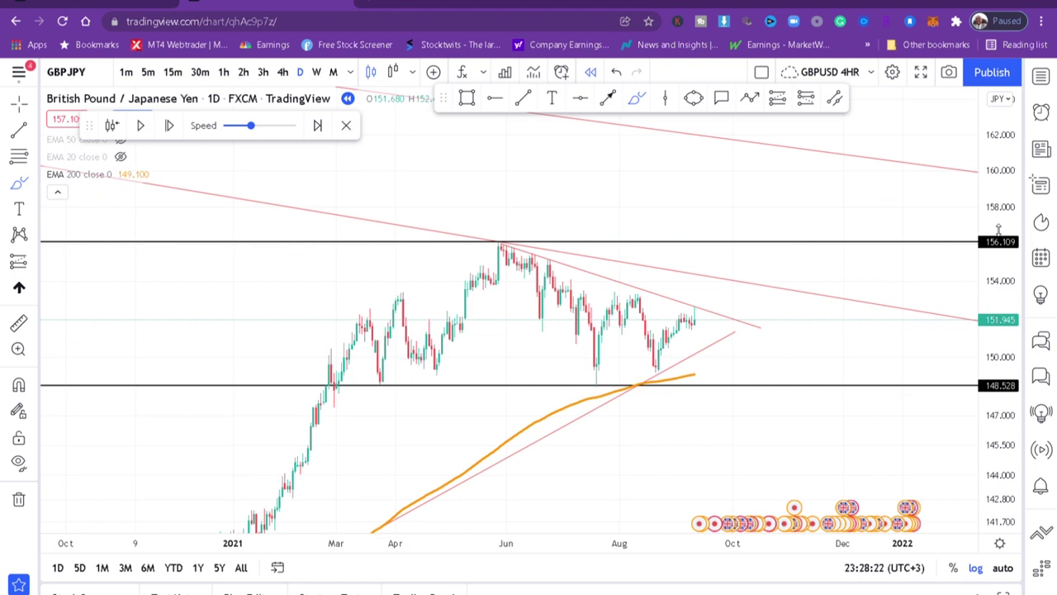
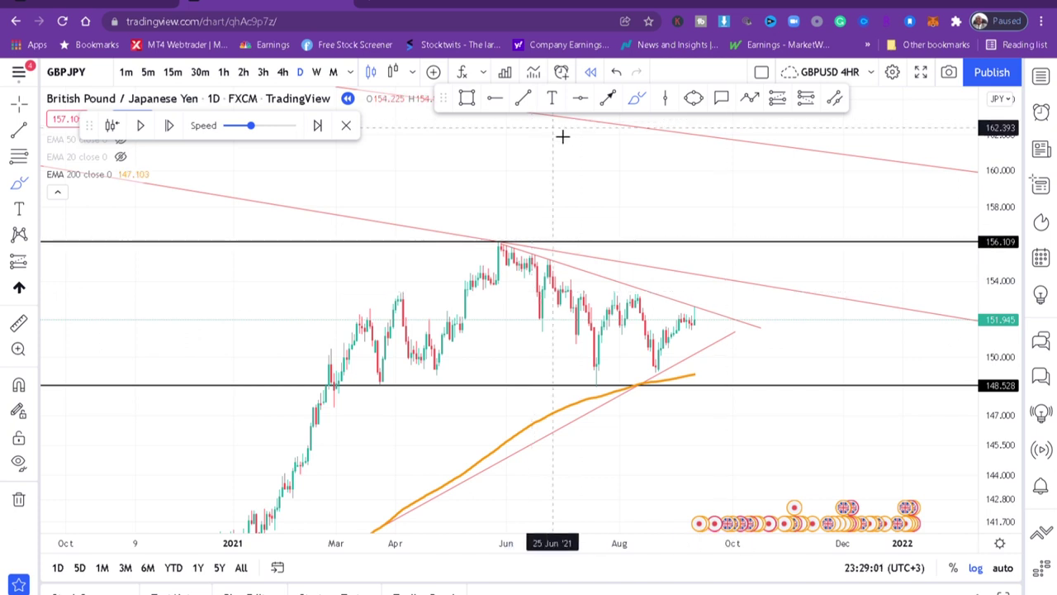
pyautogui.click(495, 98)
pyautogui.click(578, 170)
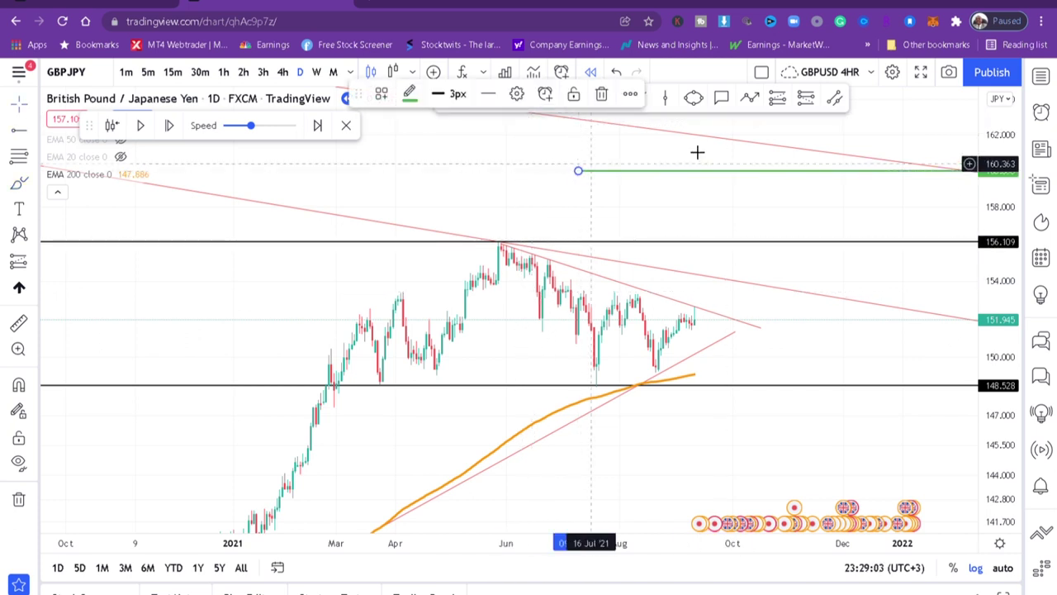
# - Restore the automatic price scale and draw a narrow black rectangle from about 153.144 to 151.805 just after the latest candle, crossing the inner descending line
pyautogui.moveTo(760, 278); pyautogui.dragTo(619, 271)
pyautogui.scroll(3, 621, 270)
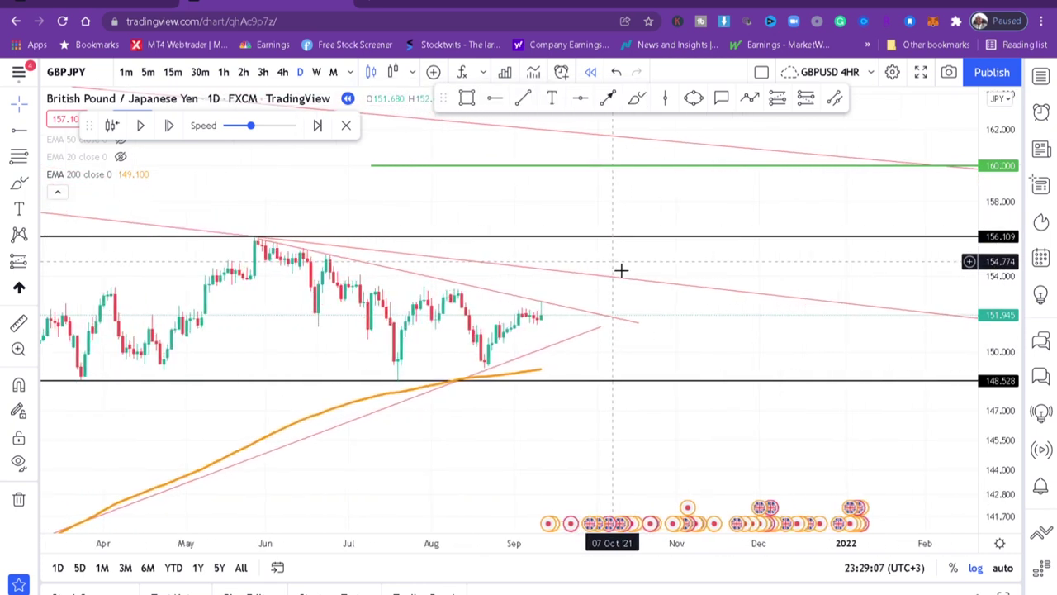
pyautogui.doubleClick(994, 422)
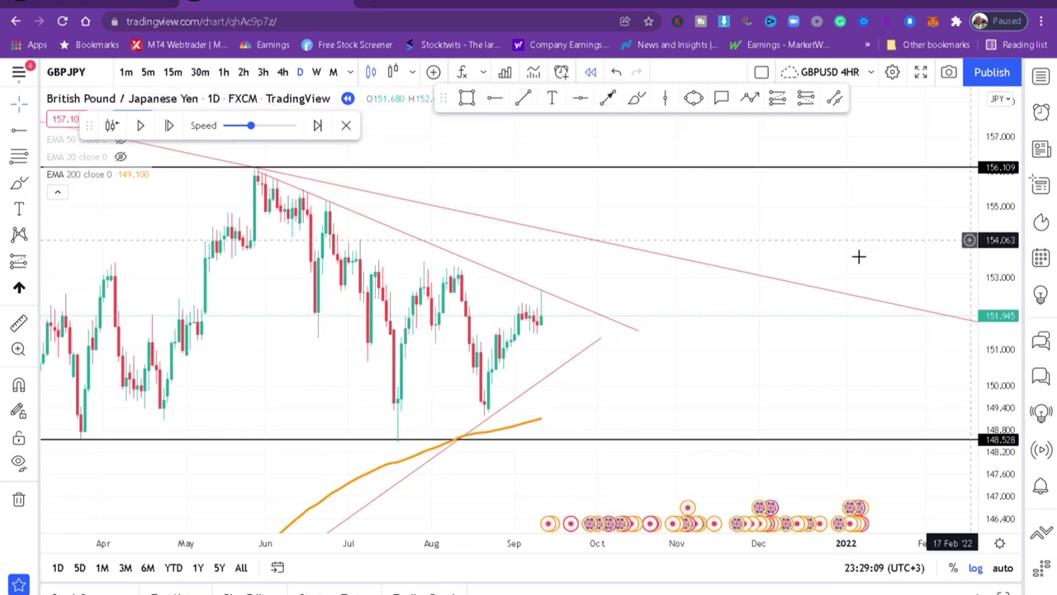
pyautogui.click(467, 99)
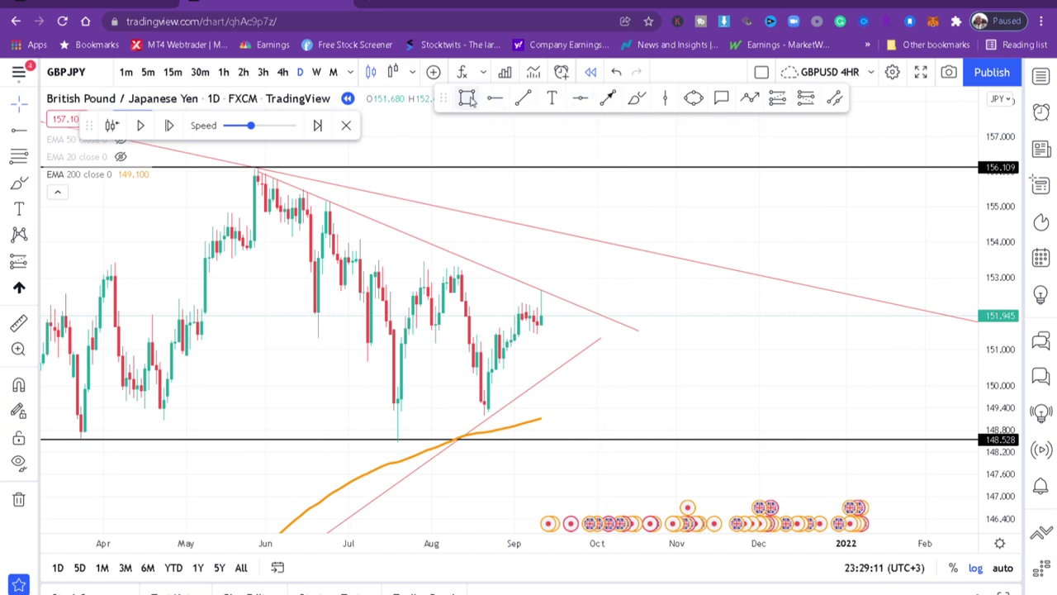
pyautogui.click(559, 275)
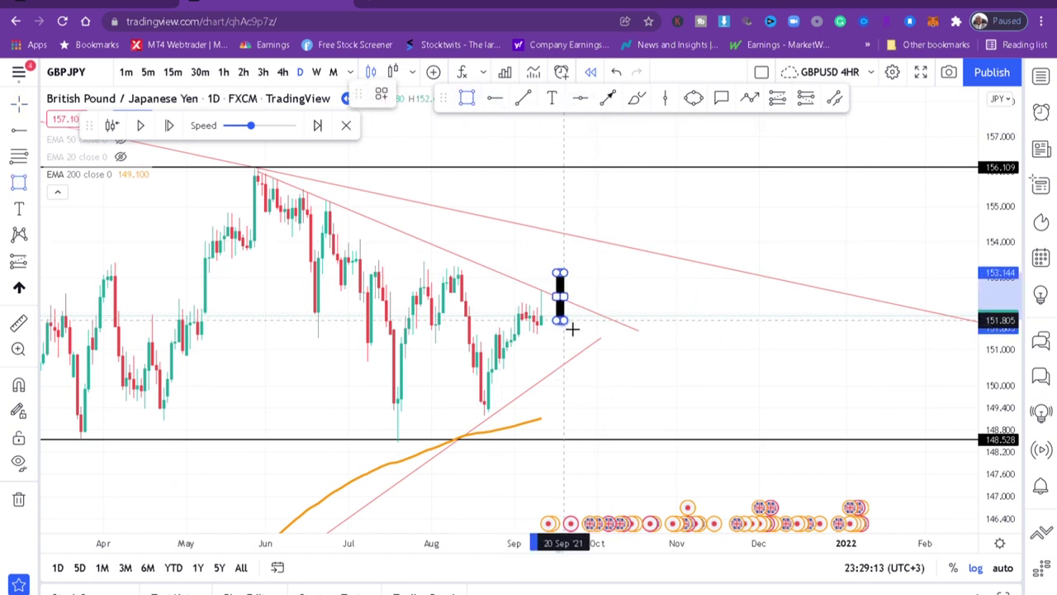
pyautogui.click(565, 320)
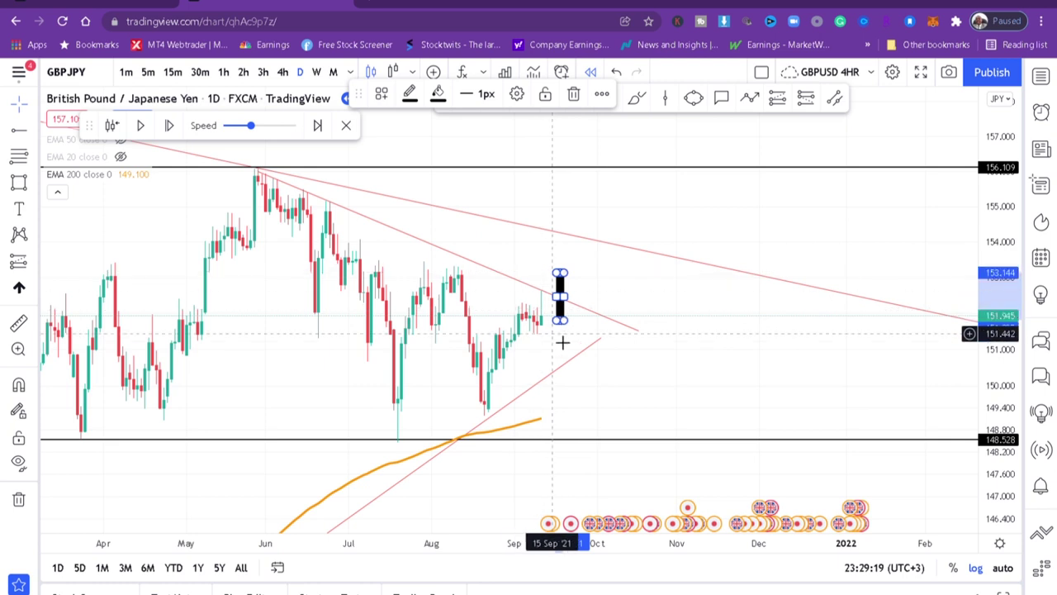
pyautogui.click(611, 318)
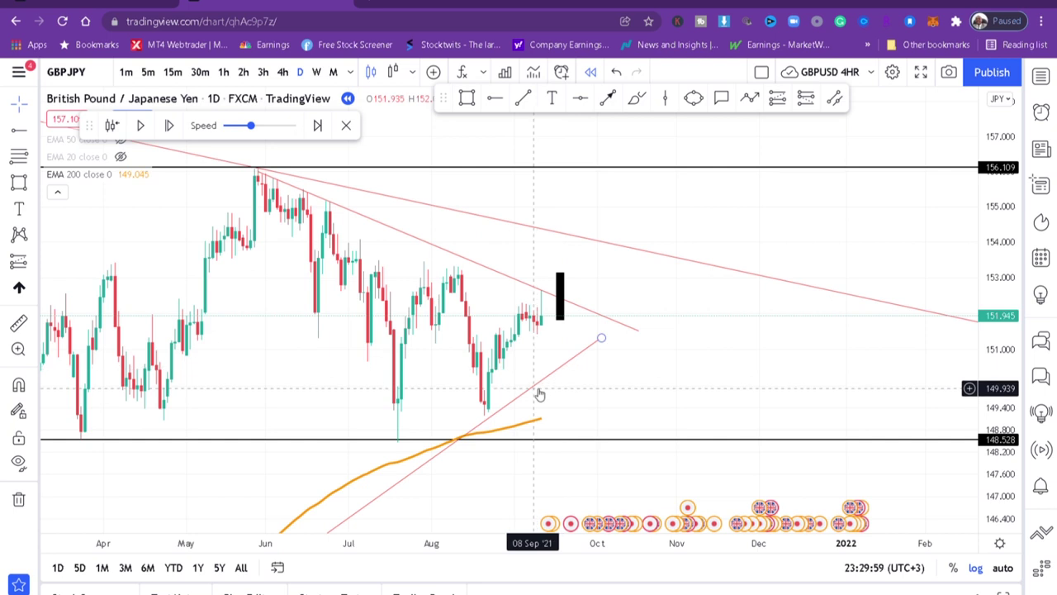
# - Draw a rectangle from about 149.223 to 147.330 across the lower black level, spanning 30 August to 6 September 2021, and fill it red
pyautogui.moveTo(632, 363); pyautogui.dragTo(672, 250)
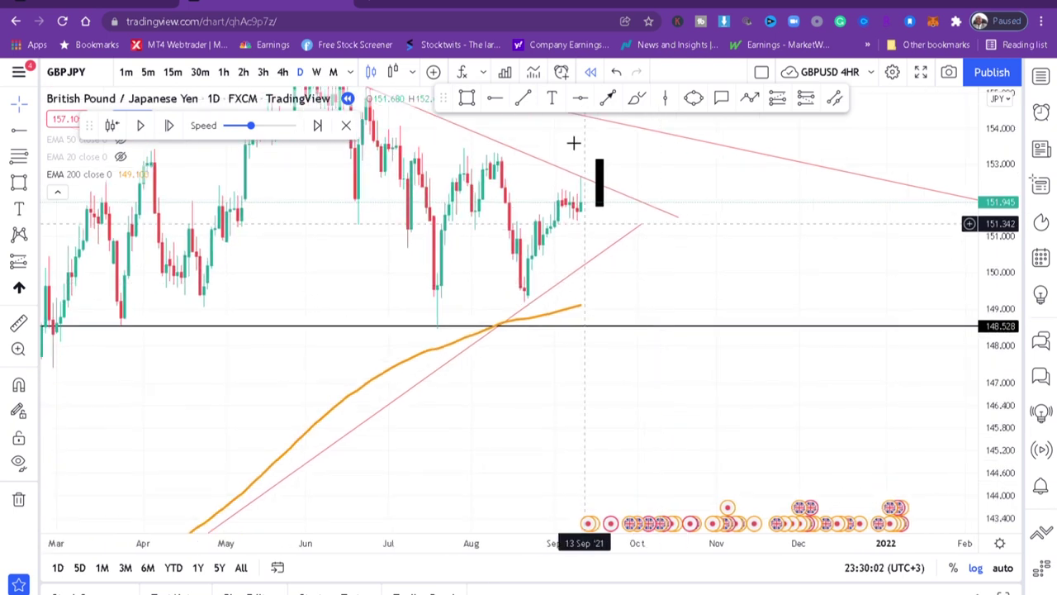
pyautogui.click(466, 98)
pyautogui.moveTo(545, 300)
pyautogui.mouseDown()
pyautogui.moveTo(571, 349)
pyautogui.moveTo(568, 370)
pyautogui.mouseUp()
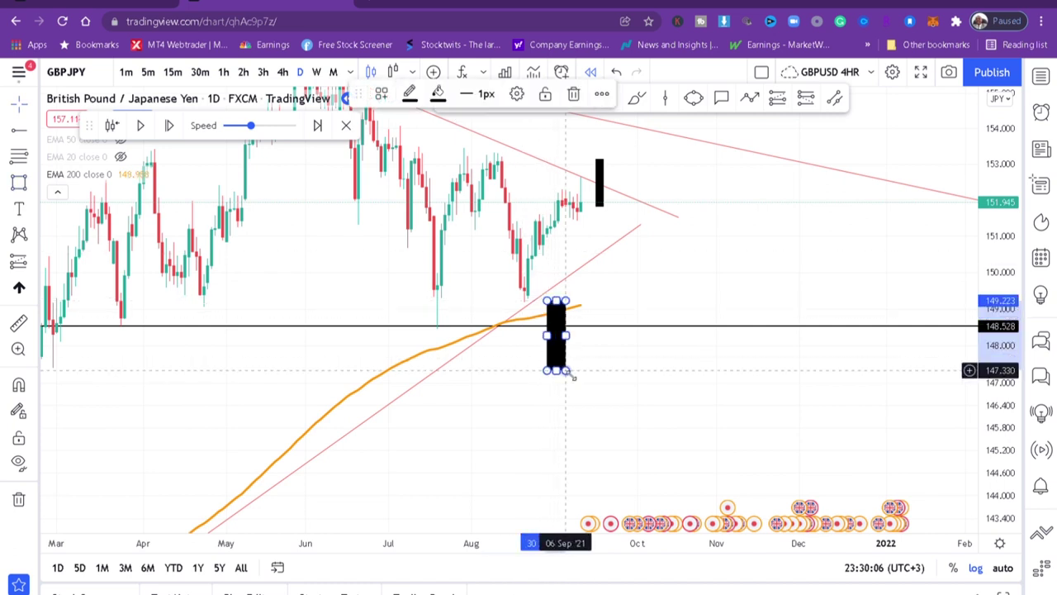
pyautogui.click(440, 94)
pyautogui.click(439, 142)
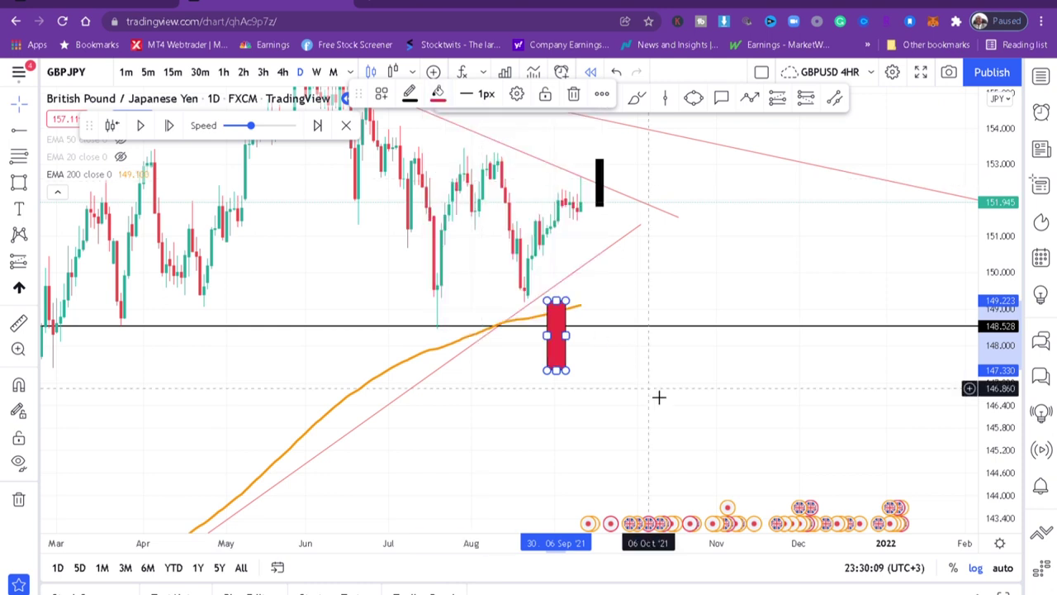
pyautogui.click(658, 397)
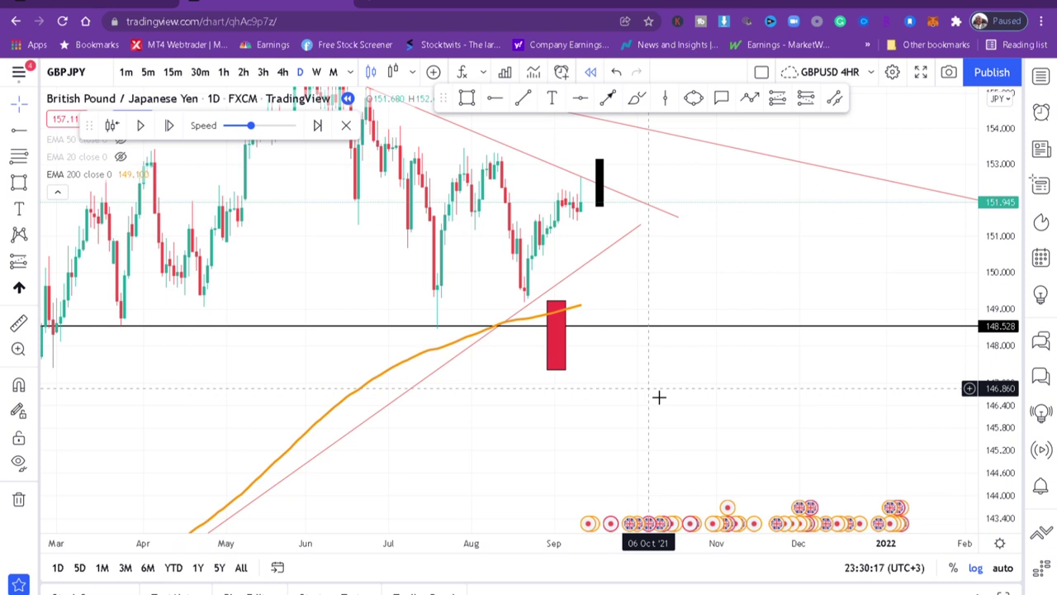
# - Delete the red rectangle at the lower level and the black rectangle at the inner descending line
pyautogui.click(563, 367)
pyautogui.press('Delete')
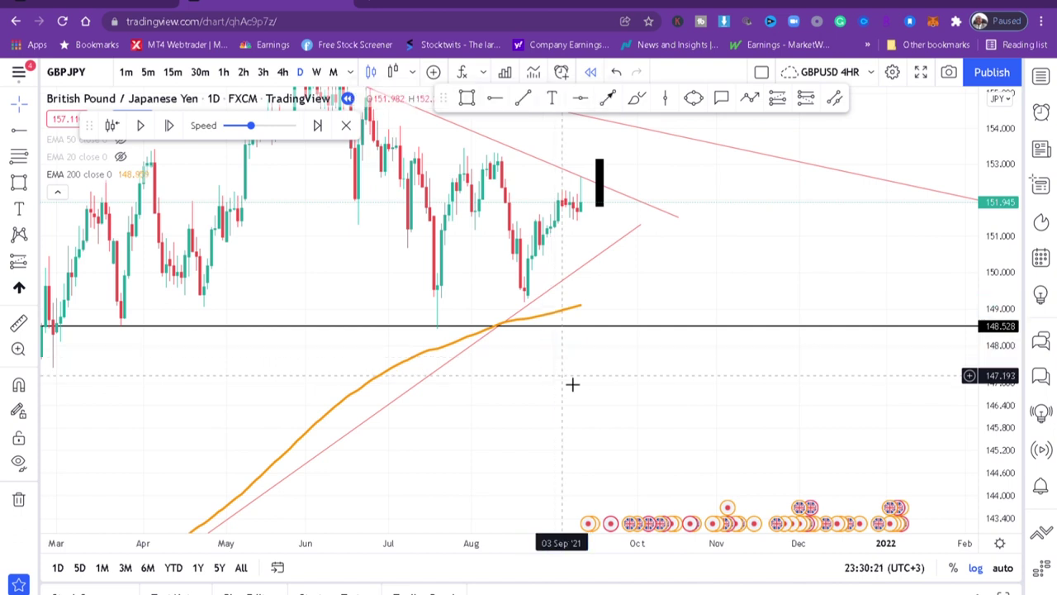
pyautogui.click(600, 202)
pyautogui.press('Delete')
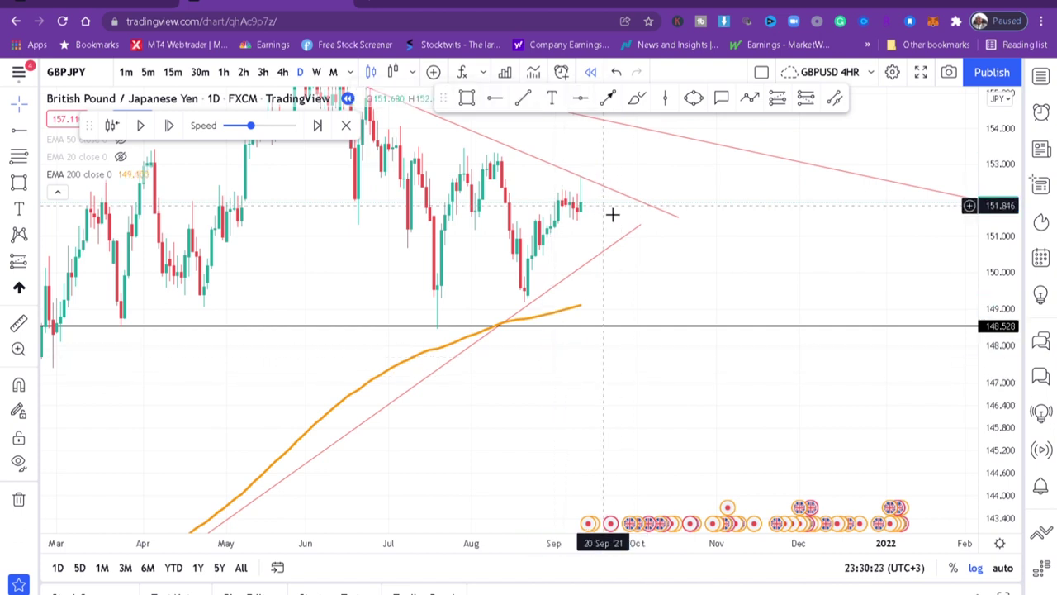
# - Play the bar replay forward from the latest September candle and pause it once price falls through the rising trend line to the 200 EMA
pyautogui.moveTo(675, 176); pyautogui.dragTo(765, 324)
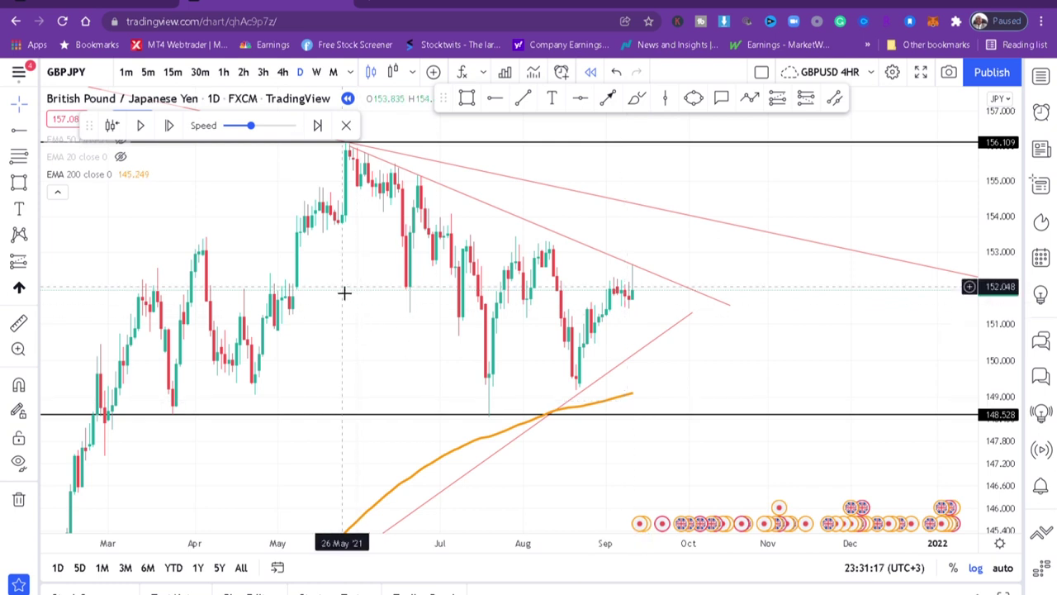
pyautogui.click(142, 126)
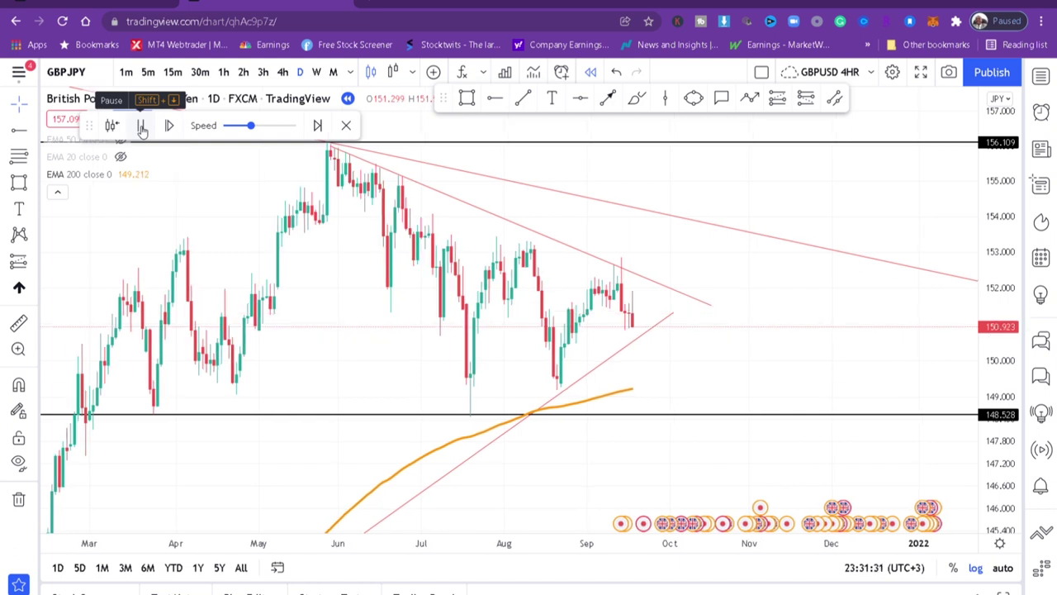
pyautogui.click(142, 126)
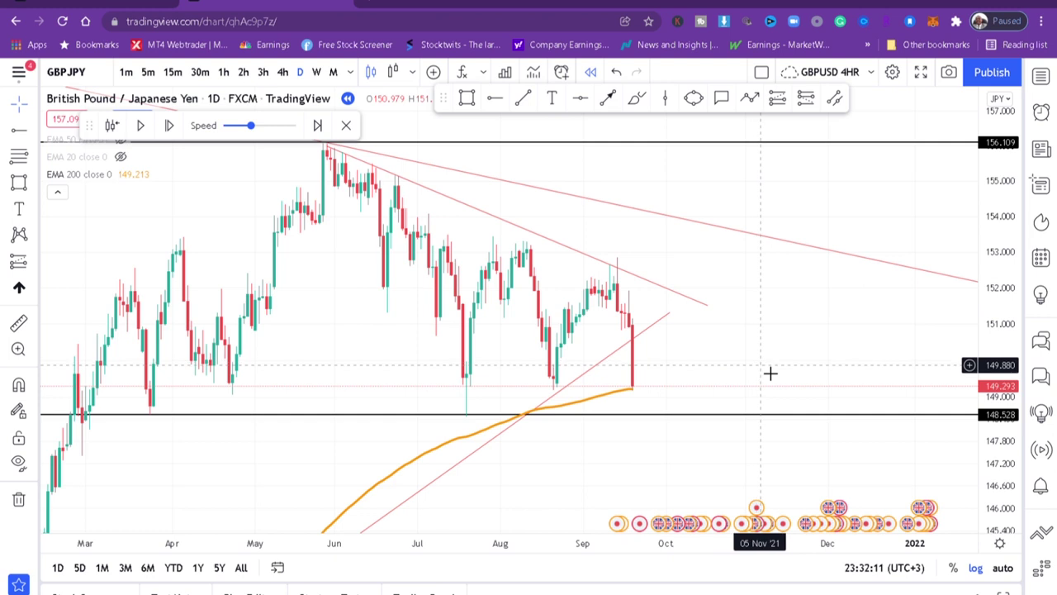
# - Resume the bar replay in short bursts past the 200 EMA test and pause it at the large bullish candle back above the rising trend line
pyautogui.scroll(2, 770, 374)
pyautogui.scroll(1, 769, 378)
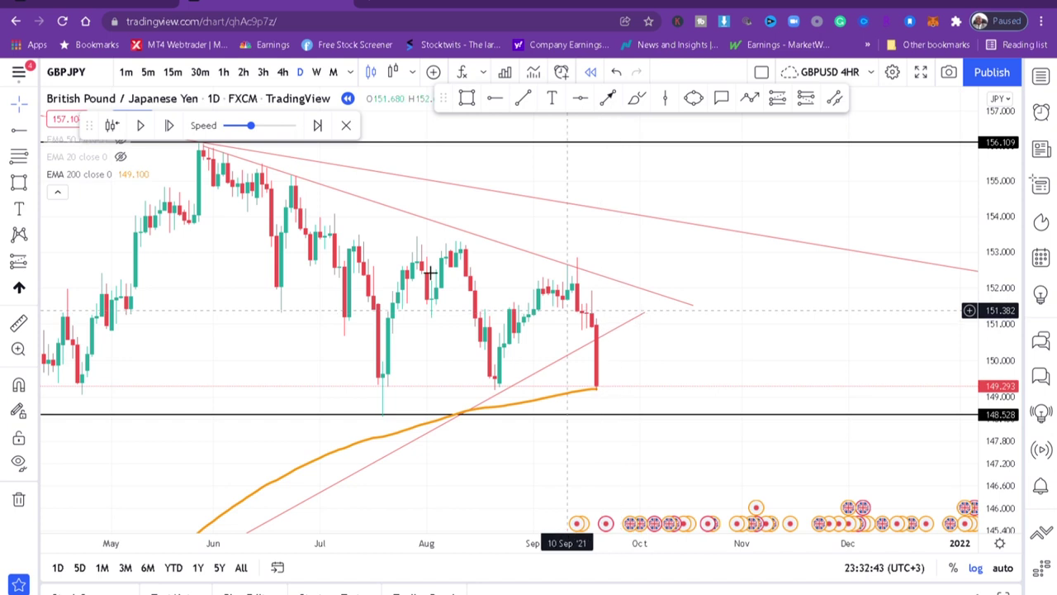
pyautogui.click(143, 126)
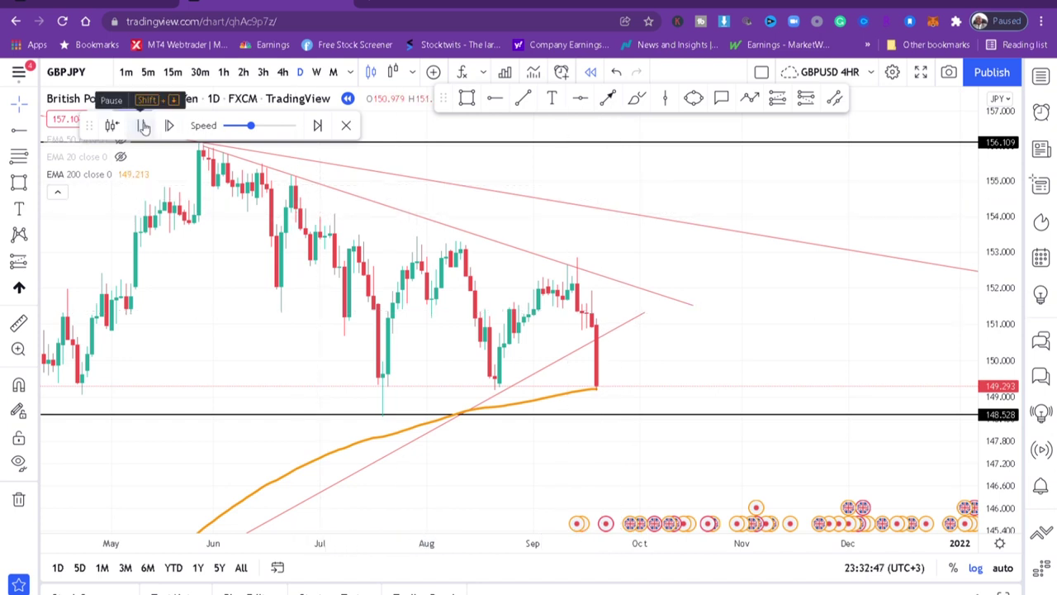
pyautogui.click(143, 125)
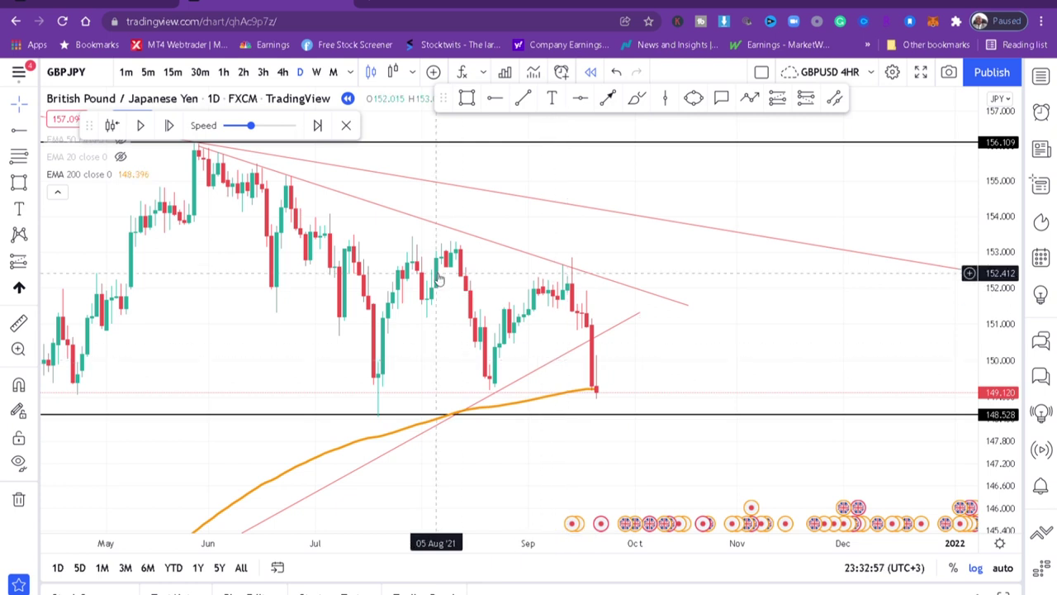
pyautogui.click(143, 127)
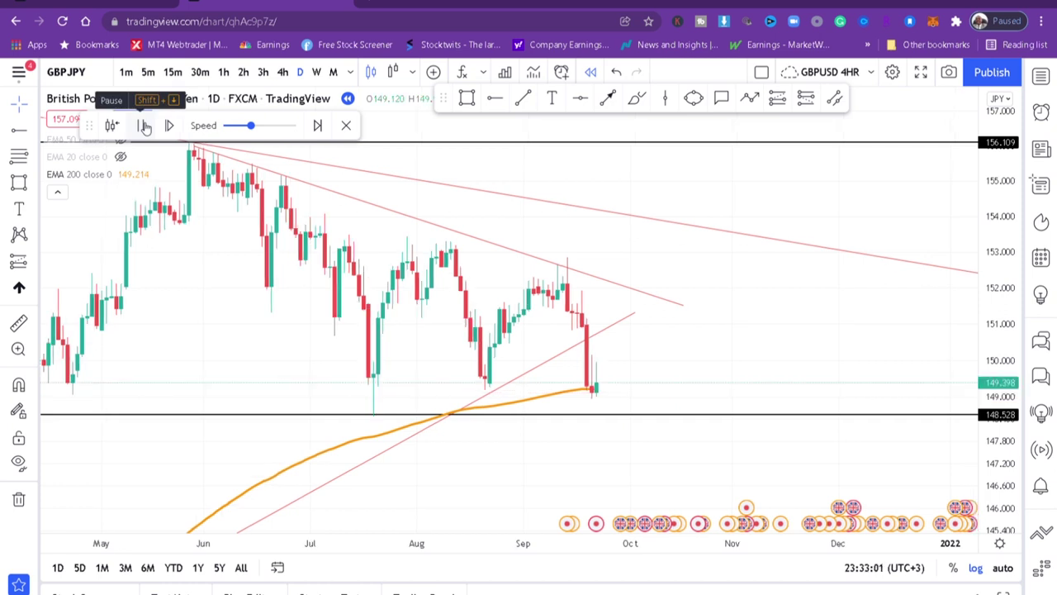
pyautogui.click(144, 126)
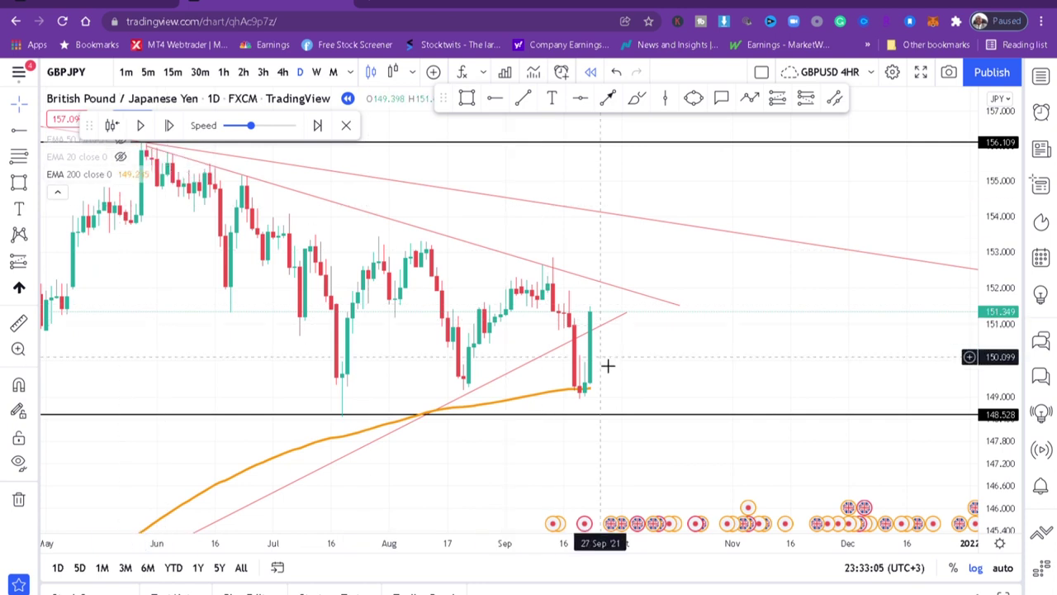
# - Place a long position at the 22 September 2021 candle with entry at 149.422, stop at 148.767 and target at 152.068
pyautogui.scroll(2, 606, 366)
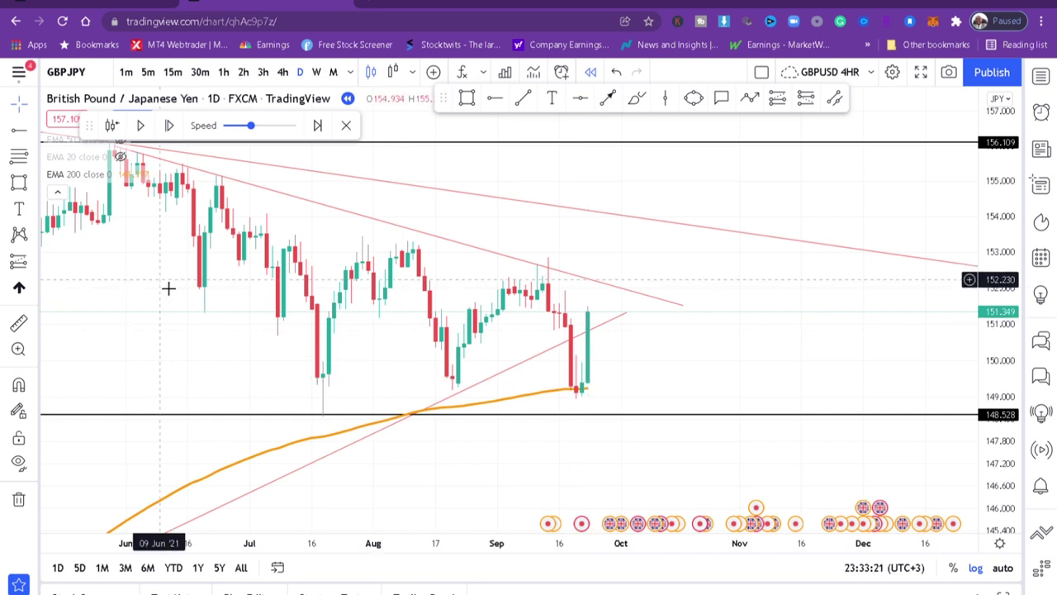
pyautogui.click(34, 263)
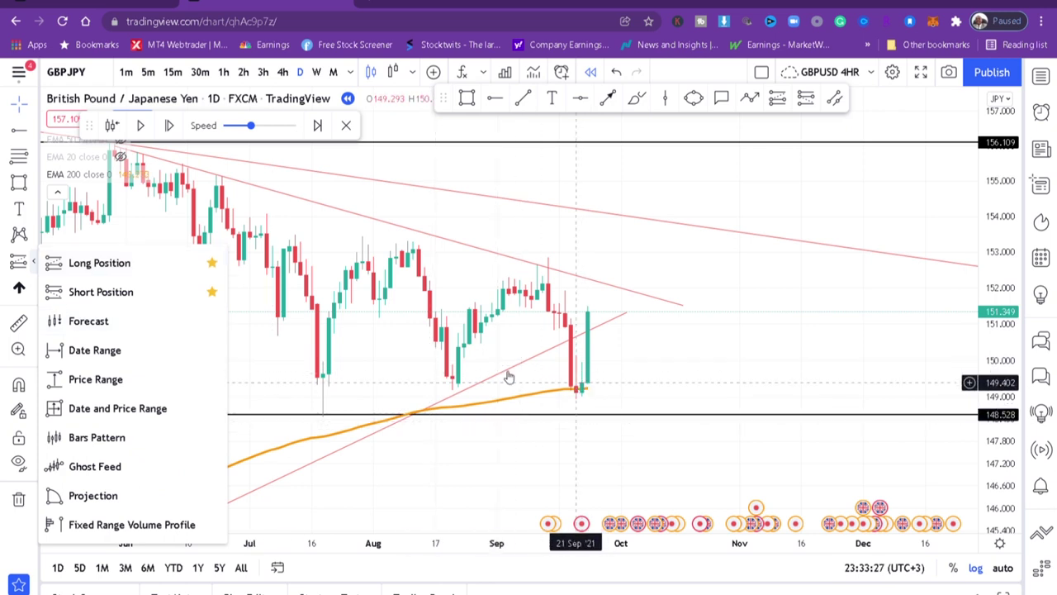
pyautogui.click(100, 281)
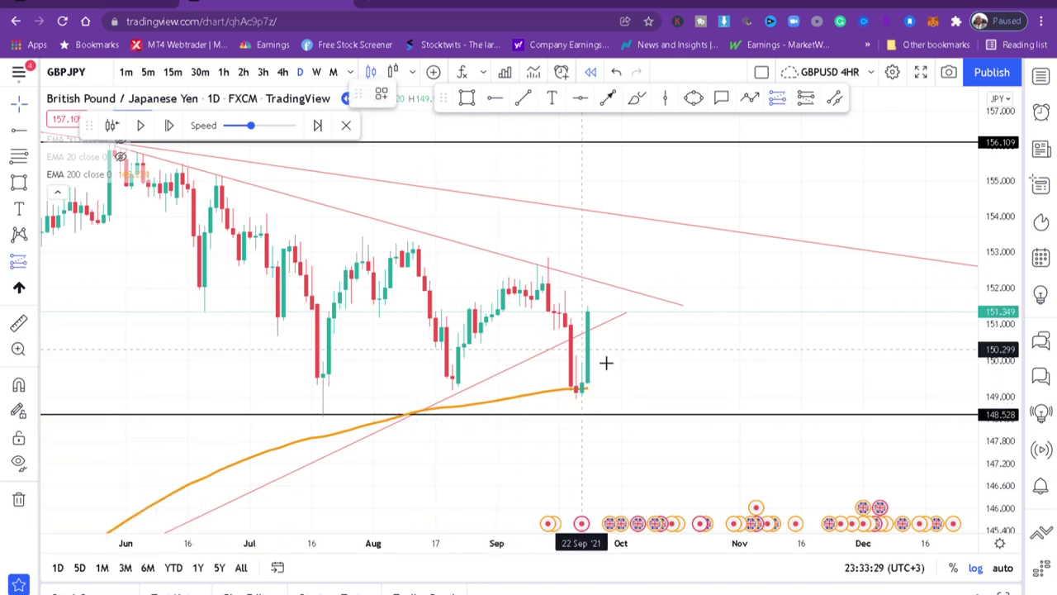
pyautogui.click(591, 390)
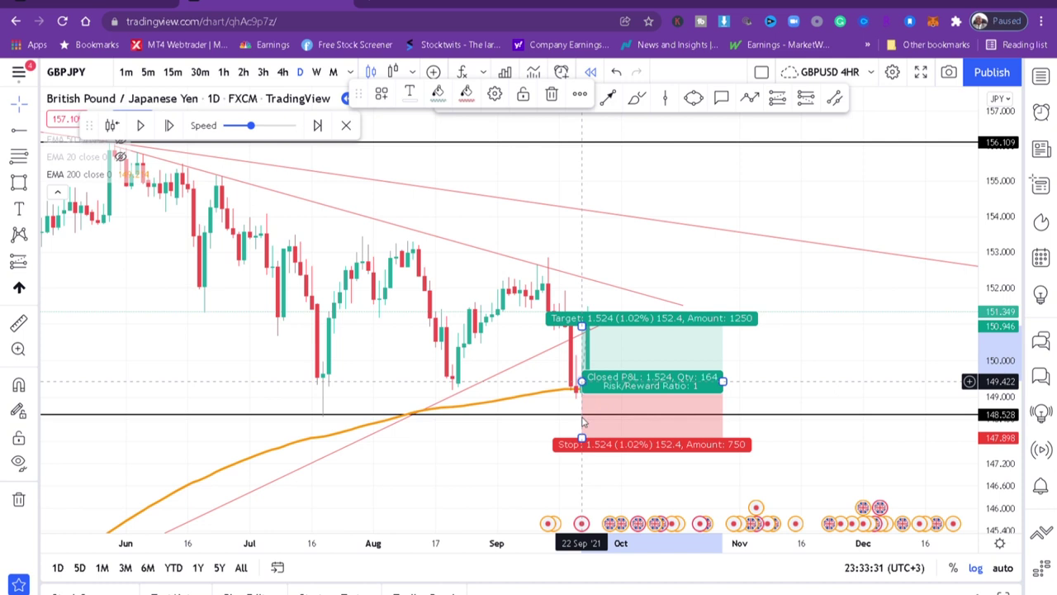
pyautogui.moveTo(582, 437)
pyautogui.mouseDown()
pyautogui.moveTo(570, 410)
pyautogui.moveTo(582, 407)
pyautogui.mouseUp()
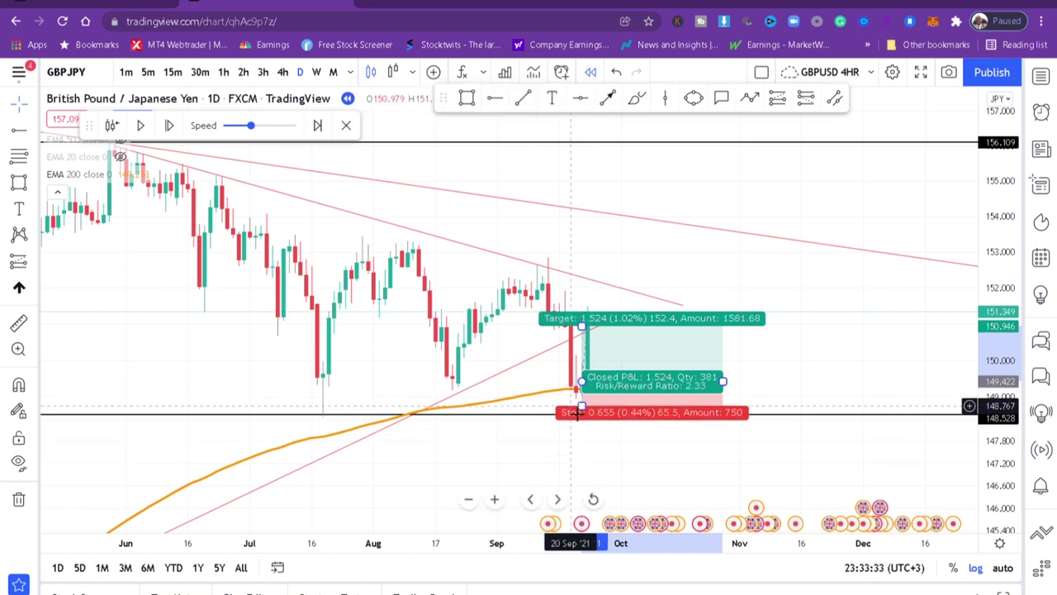
pyautogui.moveTo(582, 328); pyautogui.dragTo(591, 288)
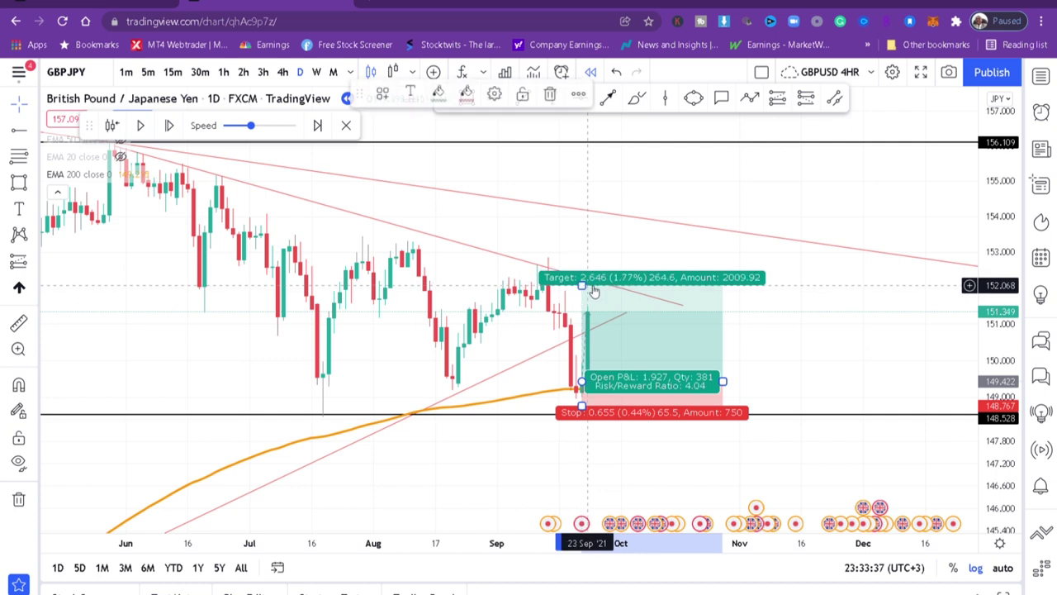
pyautogui.click(644, 244)
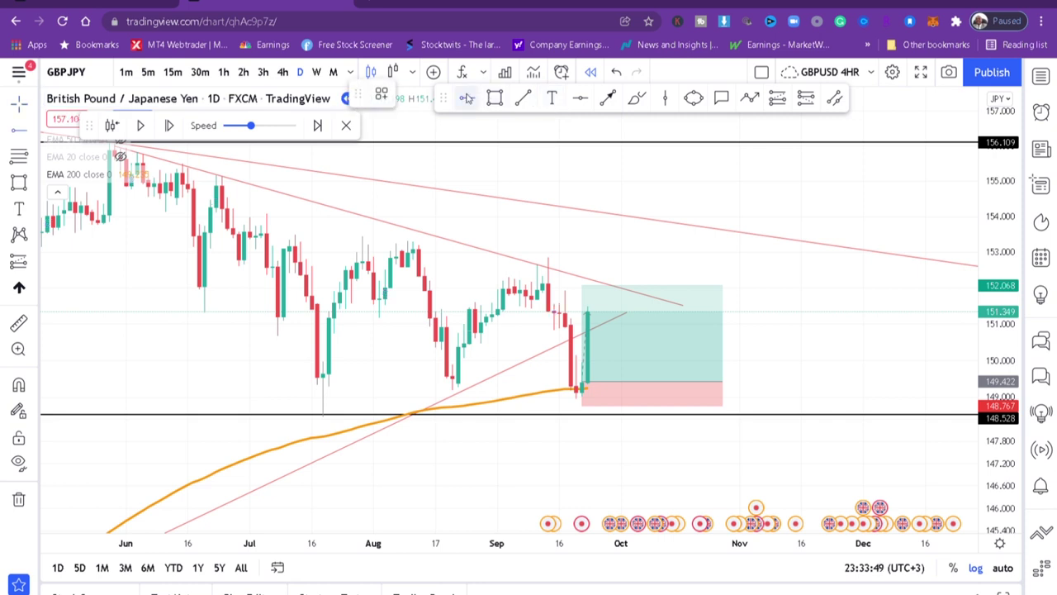
# - Draw a green horizontal ray at about 152.129 from 23 August 2021 and lower the long position's target to 151.947, just beneath it
pyautogui.click(458, 284)
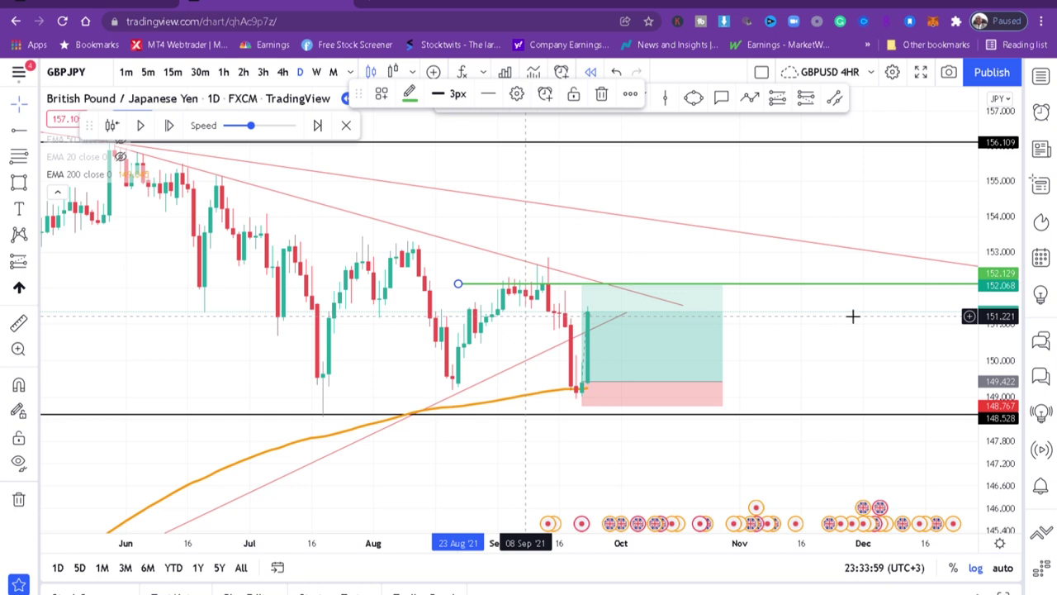
pyautogui.click(727, 289)
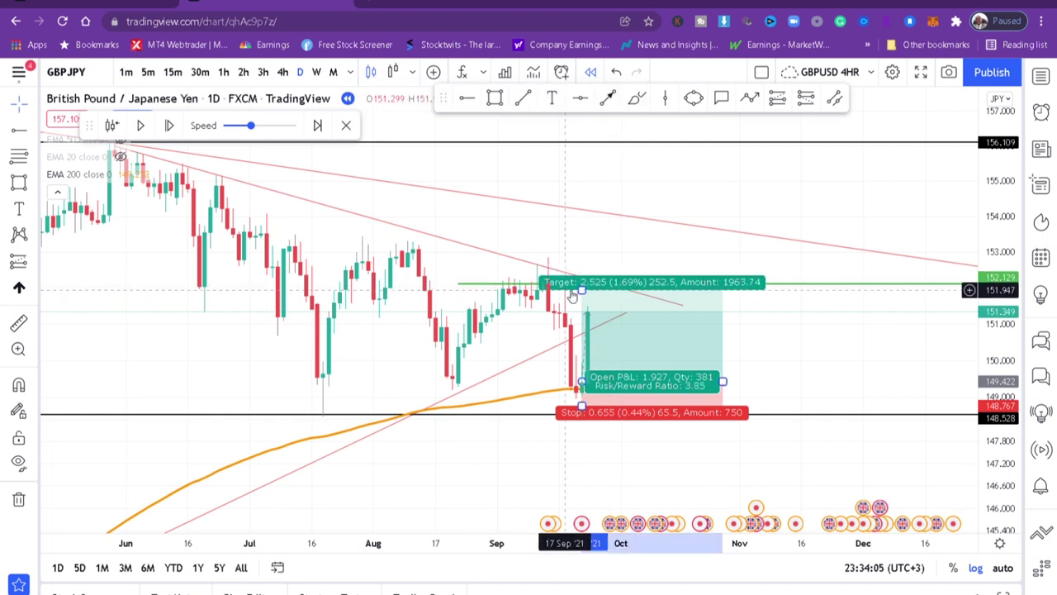
pyautogui.click(650, 259)
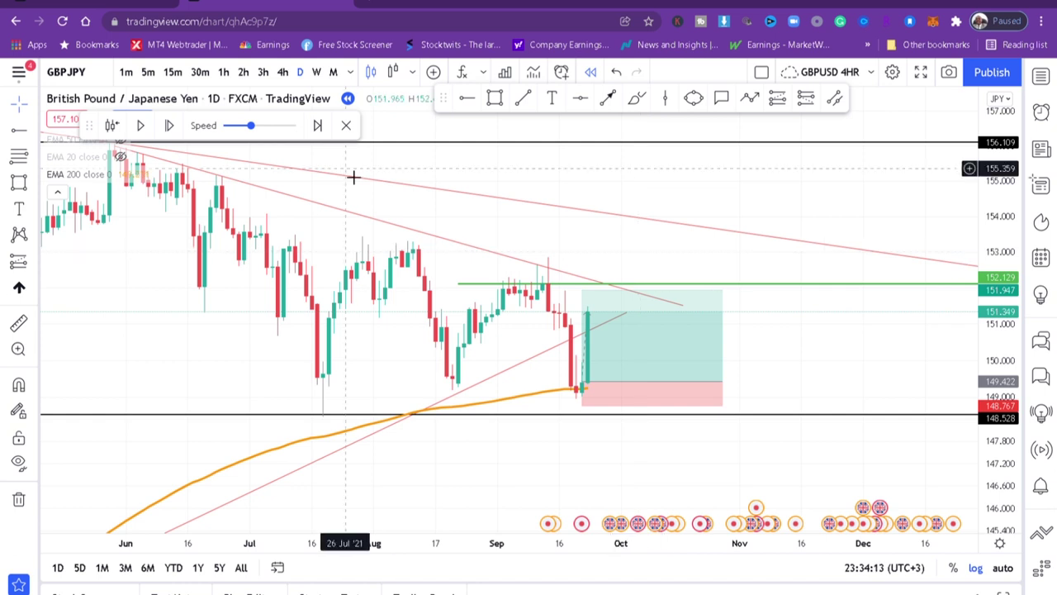
pyautogui.click(586, 402)
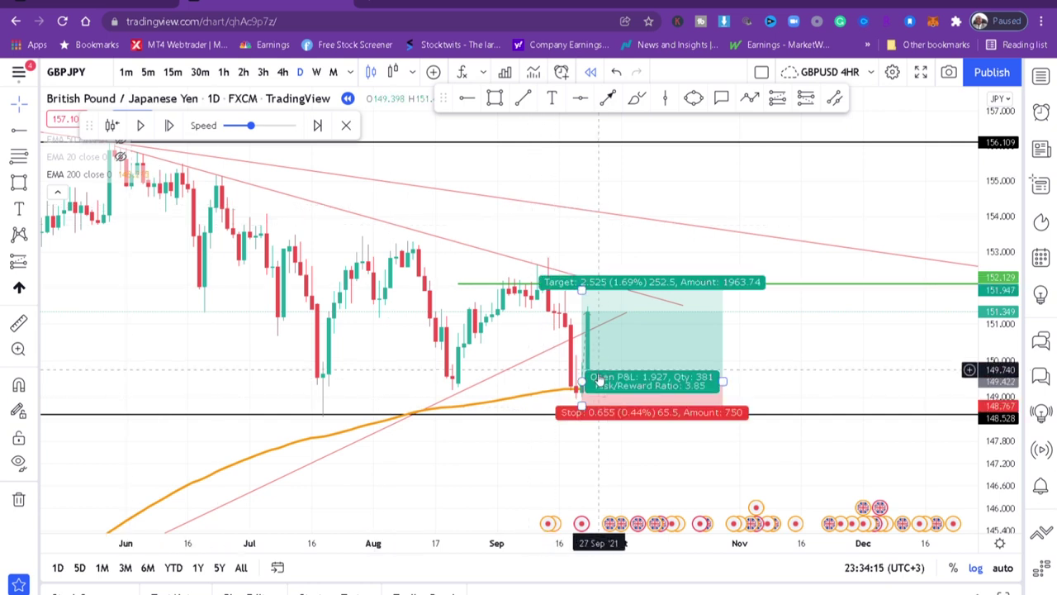
pyautogui.click(590, 324)
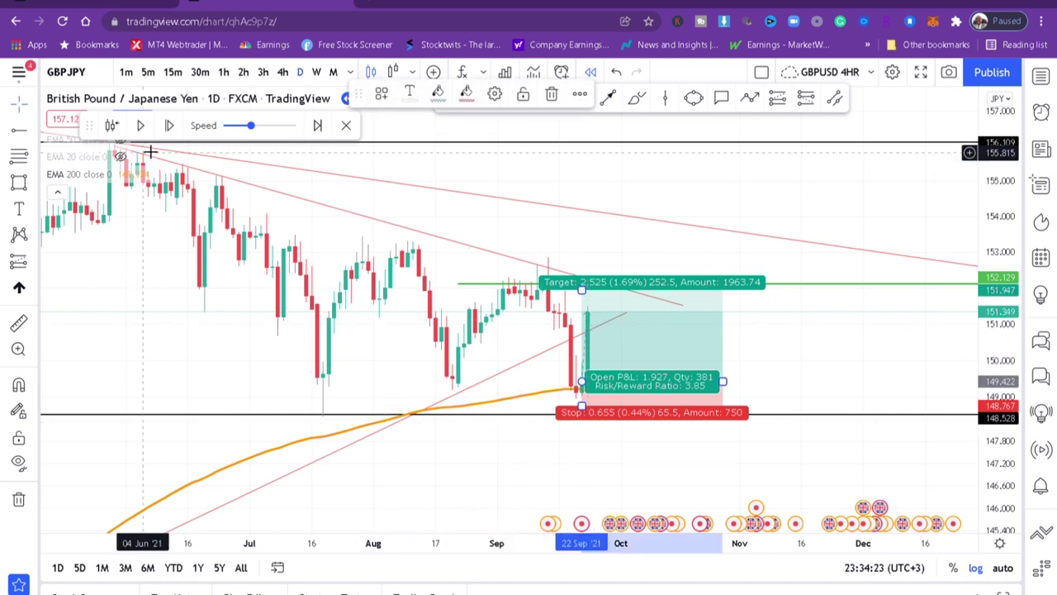
# - Replay the daily candles until price reaches the long position's target, pause the replay and delete the position
pyautogui.click(141, 126)
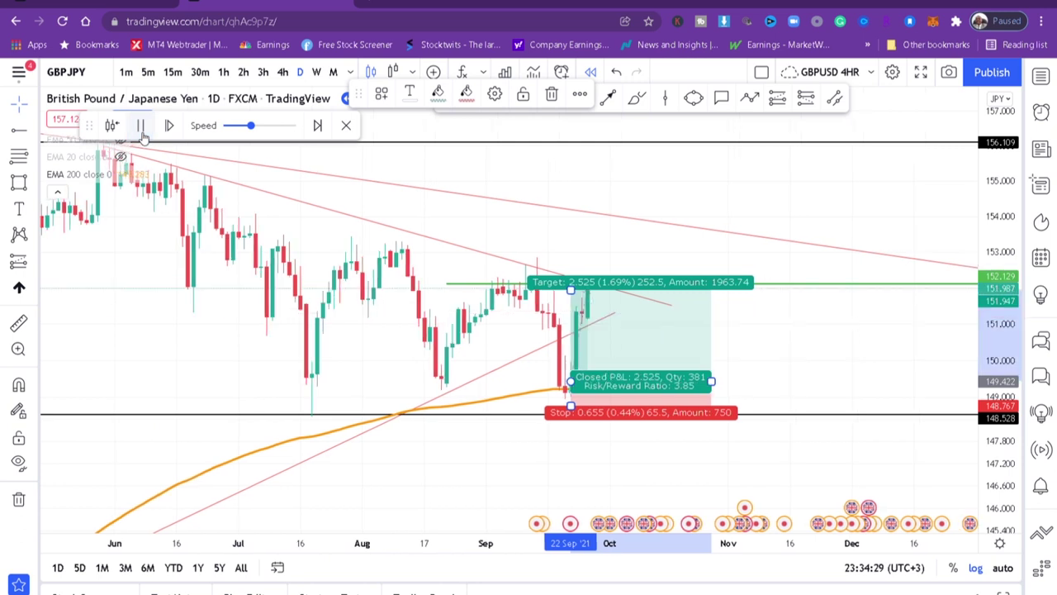
pyautogui.click(140, 126)
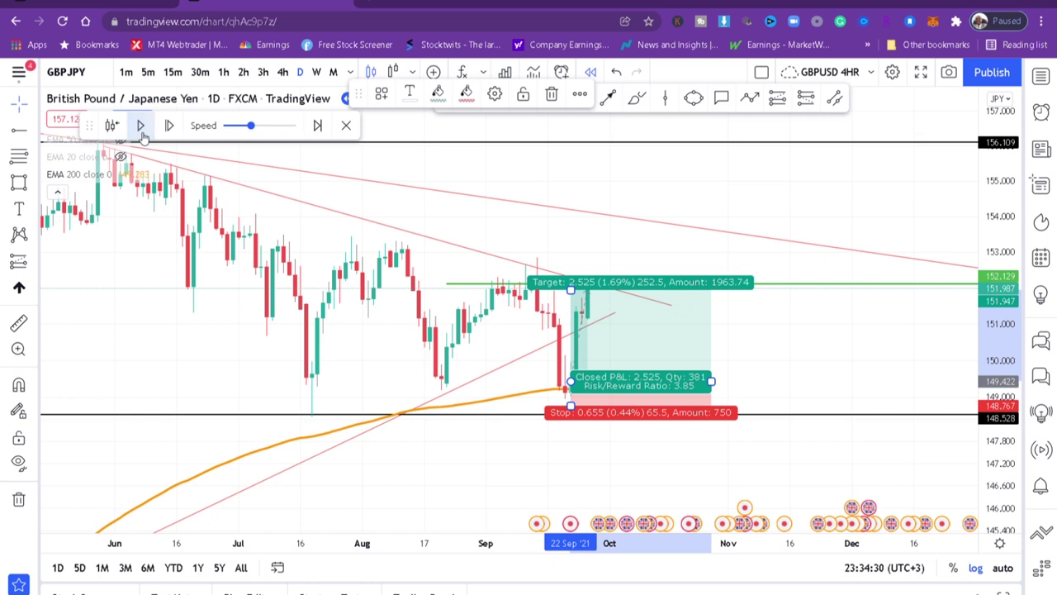
pyautogui.click(614, 245)
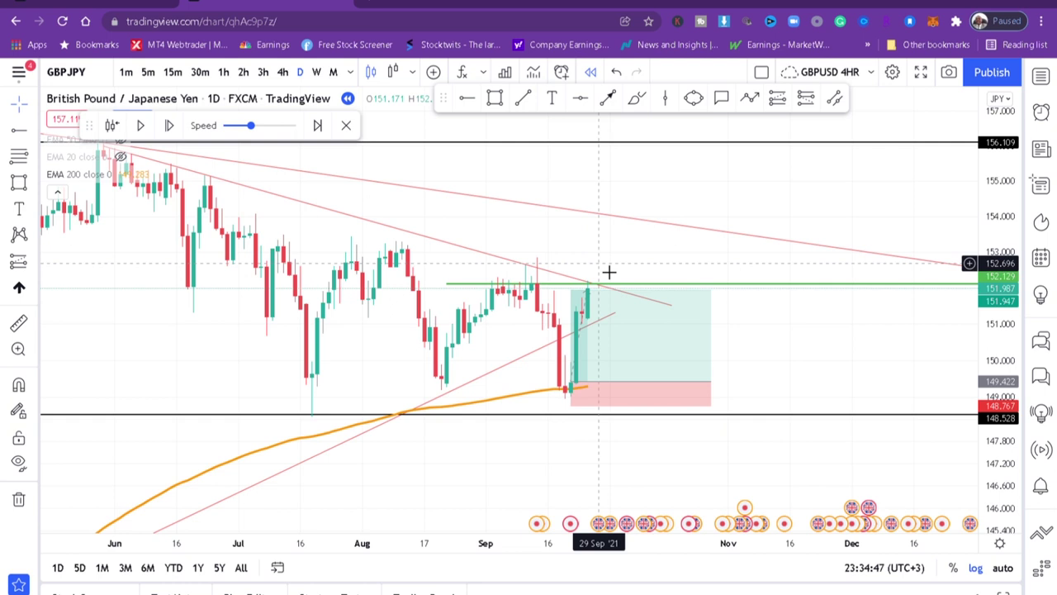
pyautogui.click(715, 371)
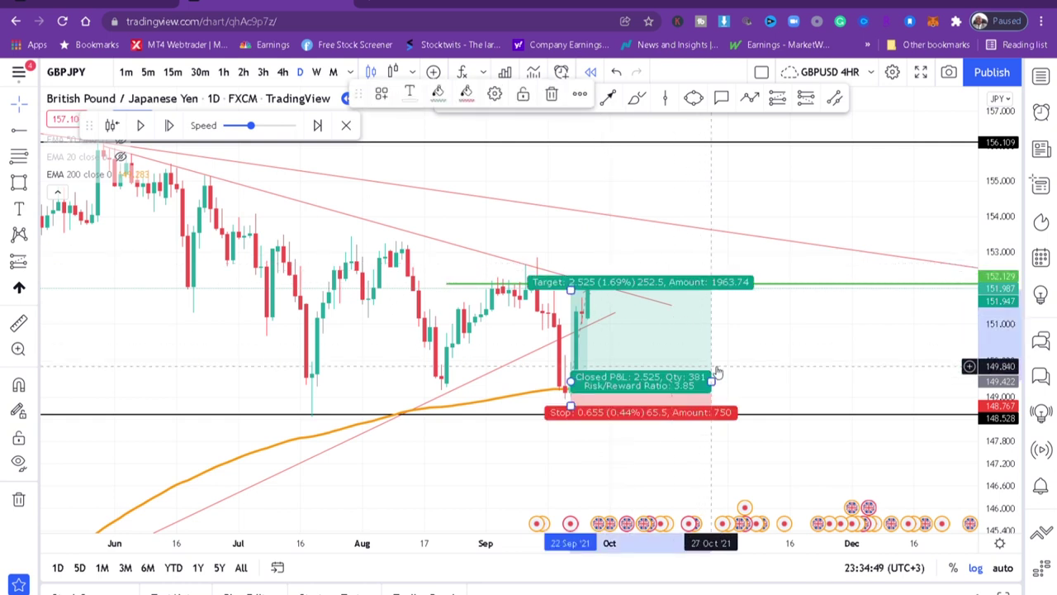
pyautogui.press('Delete')
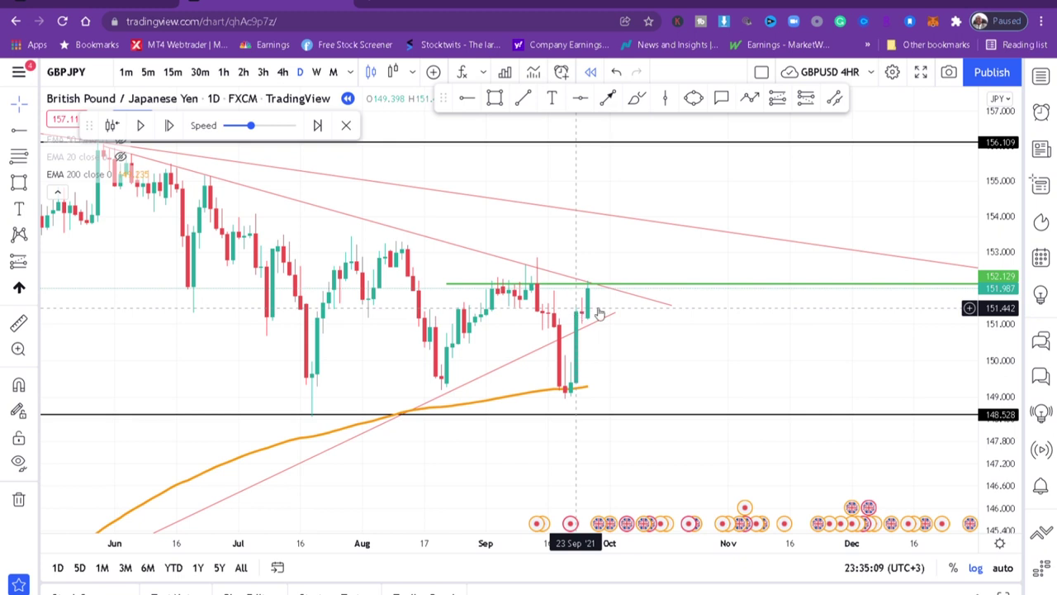
# - Adjust the inner descending trend line's end to about 152.007 and replay forward, pausing at the candle that retests the 200 EMA
pyautogui.click(670, 306)
pyautogui.moveTo(671, 306); pyautogui.dragTo(661, 289)
pyautogui.scroll(2, 619, 273)
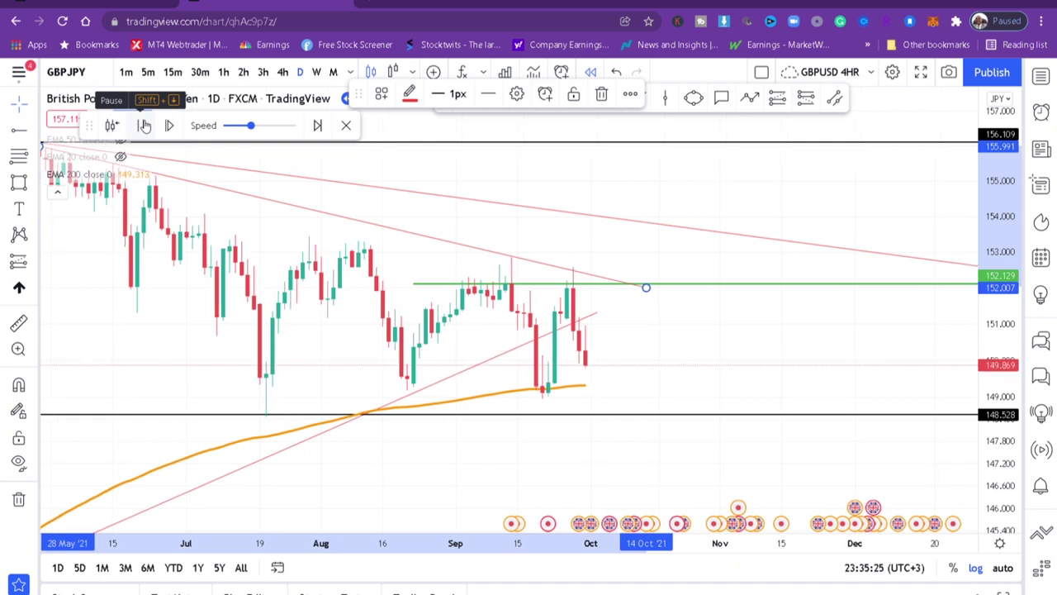
pyautogui.click(144, 125)
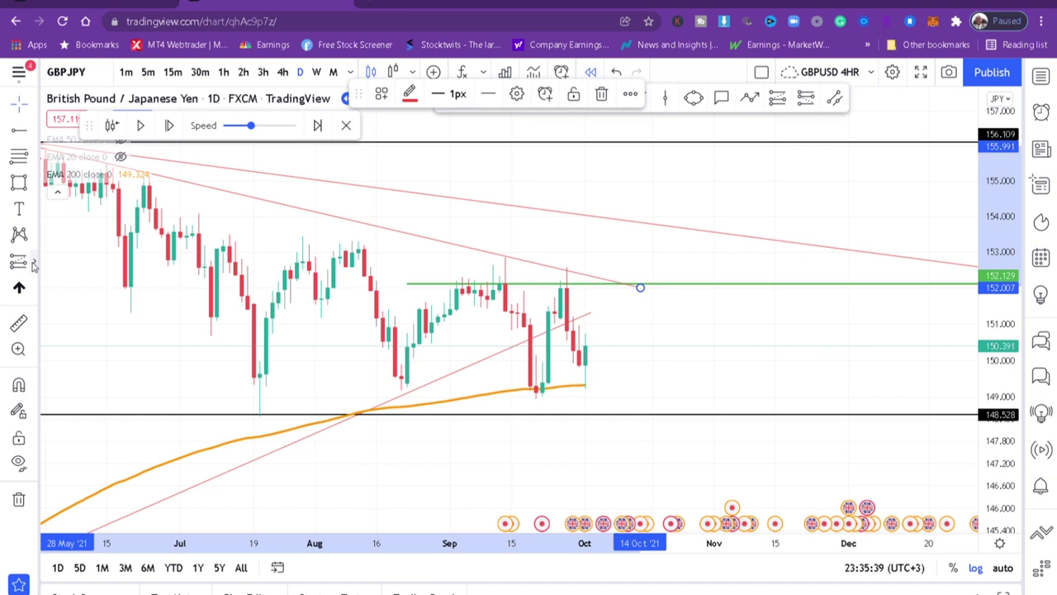
# - Place a long position at 4 October 2021 with entry at 150.339, stop at 148.847 and target at 152.048 below the green level
pyautogui.click(33, 263)
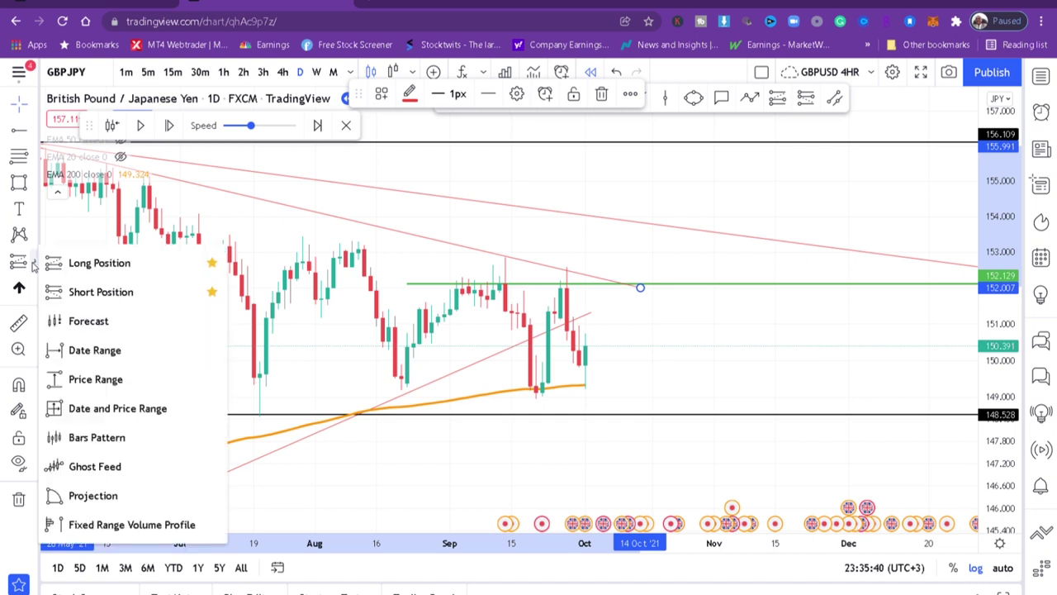
pyautogui.click(107, 285)
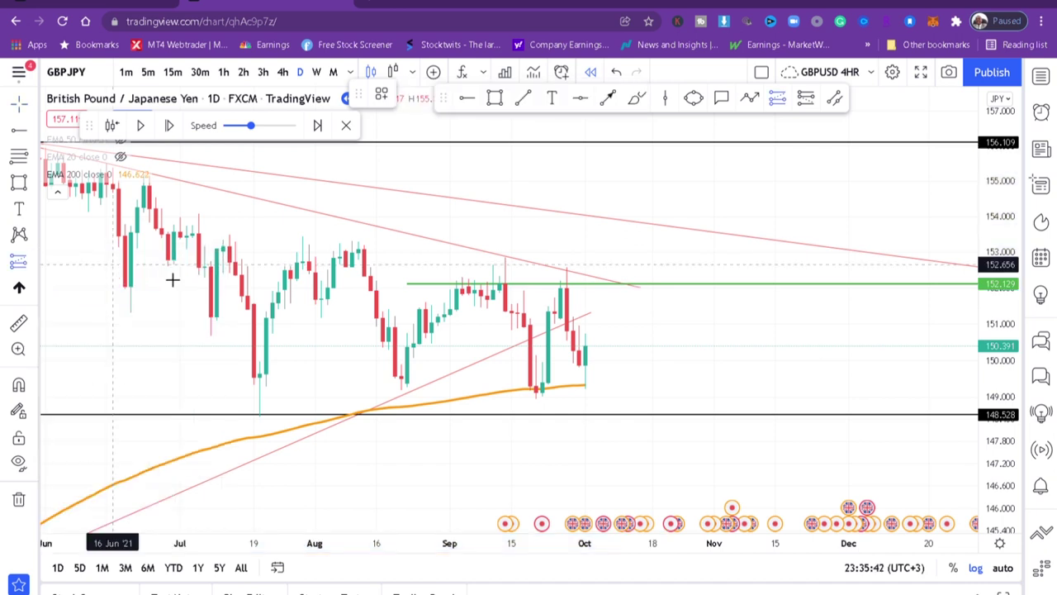
pyautogui.click(597, 357)
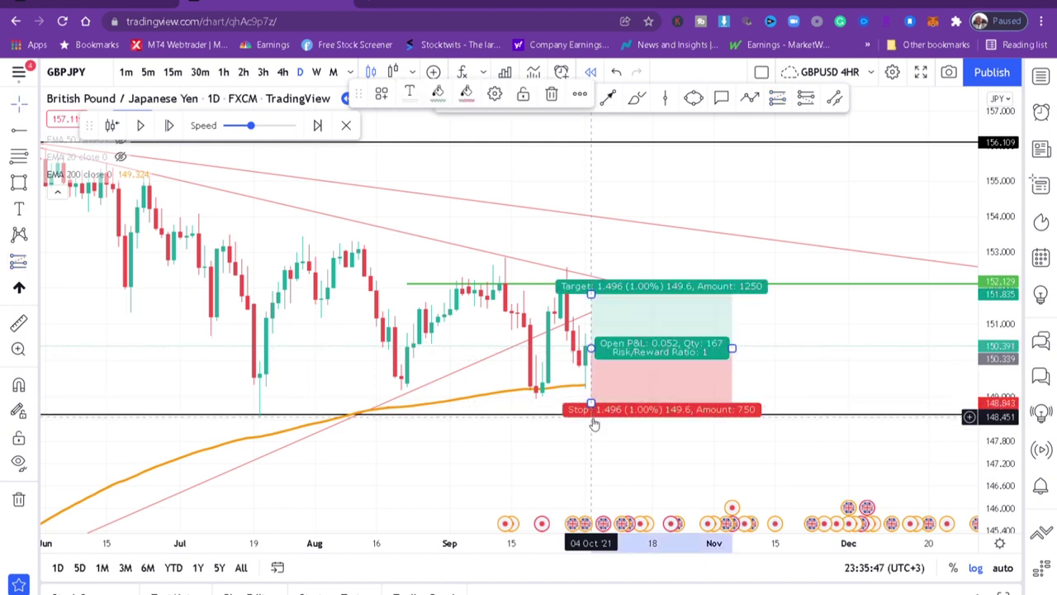
pyautogui.moveTo(591, 404); pyautogui.dragTo(591, 403)
pyautogui.moveTo(591, 293); pyautogui.dragTo(591, 284)
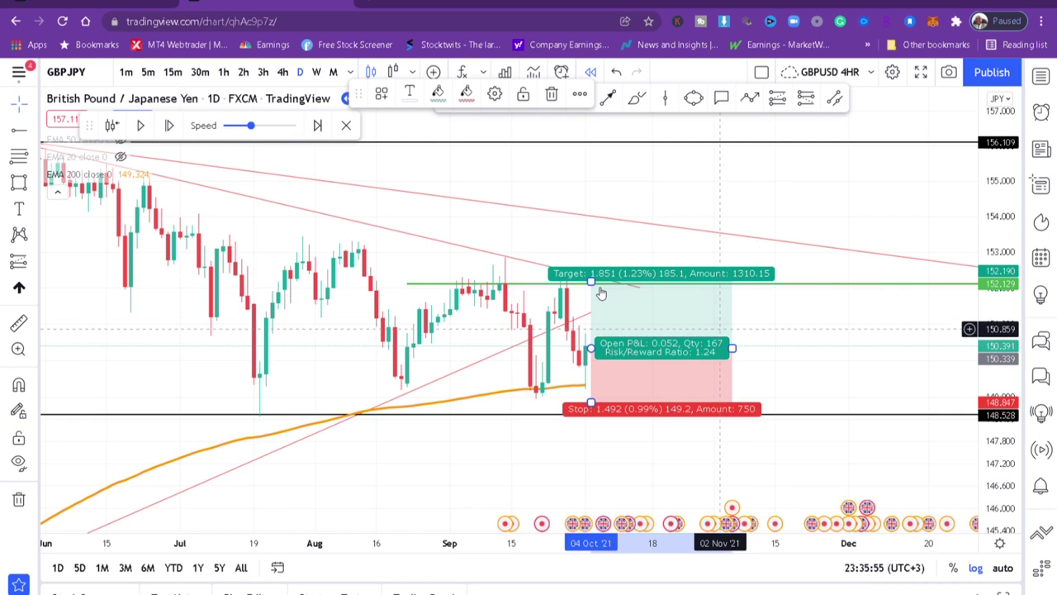
pyautogui.moveTo(592, 284); pyautogui.dragTo(591, 287)
pyautogui.click(824, 334)
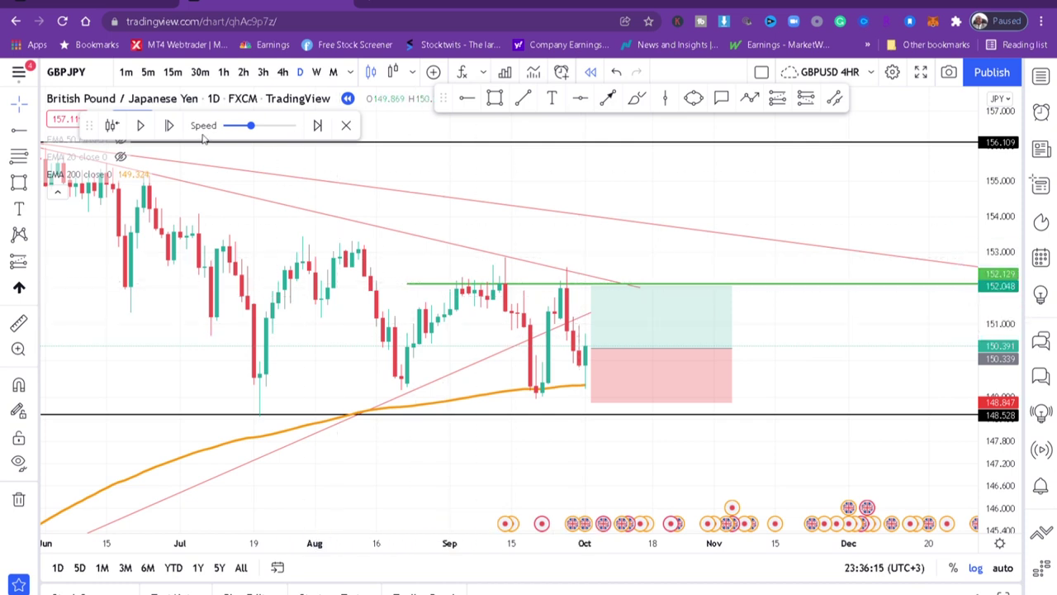
# - Resume the bar replay and pause it once a candle closes above the green level and the inner descending trend line
pyautogui.click(143, 124)
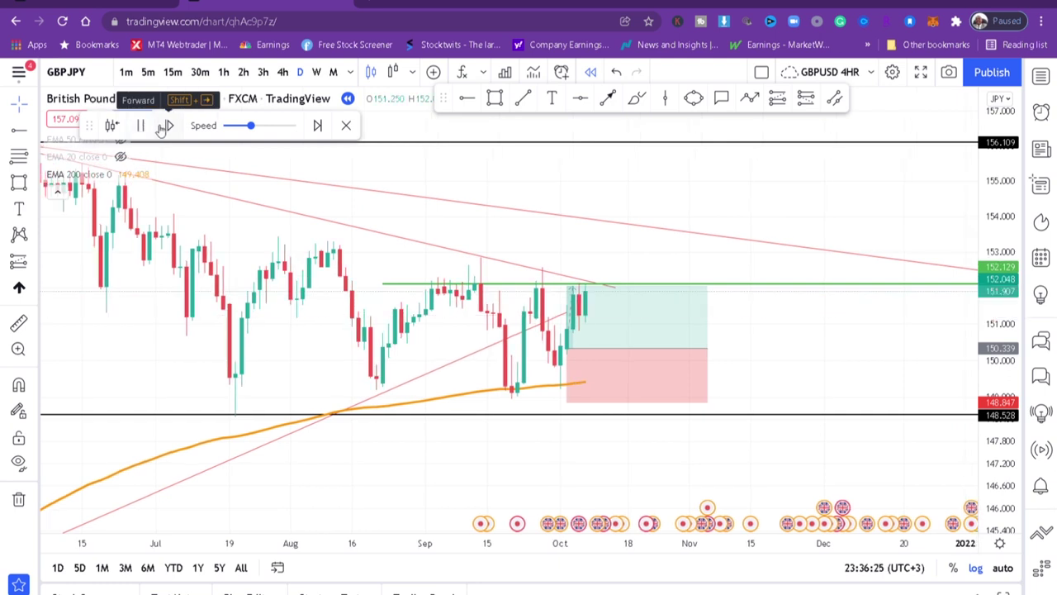
pyautogui.click(145, 131)
pyautogui.scroll(2, 649, 291)
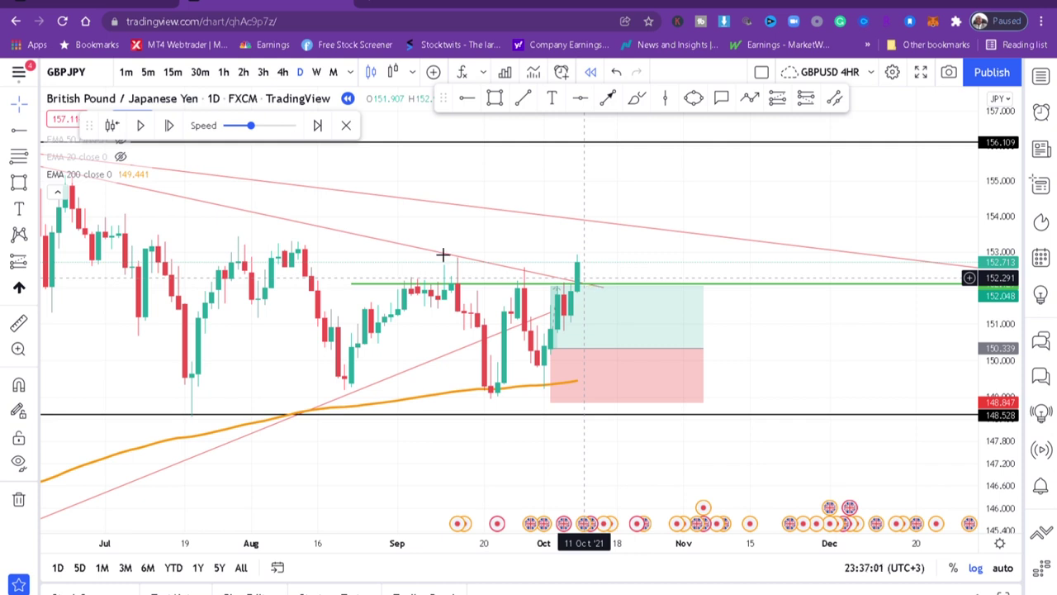
# - Add a second long position at 11 October 2021 with entry at 152.656, stop at 151.725 and target at 153.961
pyautogui.click(33, 261)
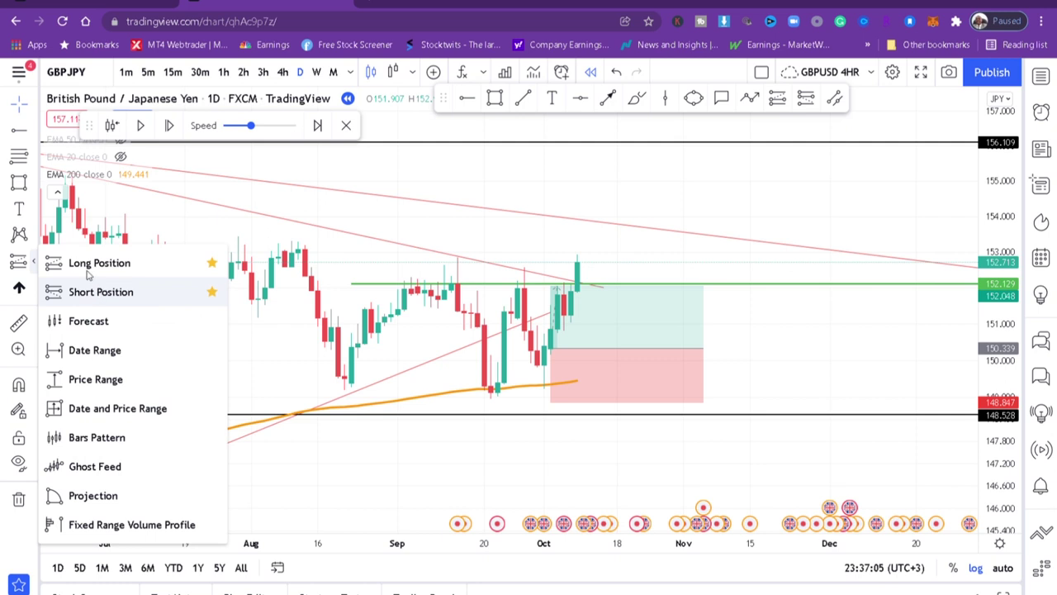
pyautogui.click(91, 262)
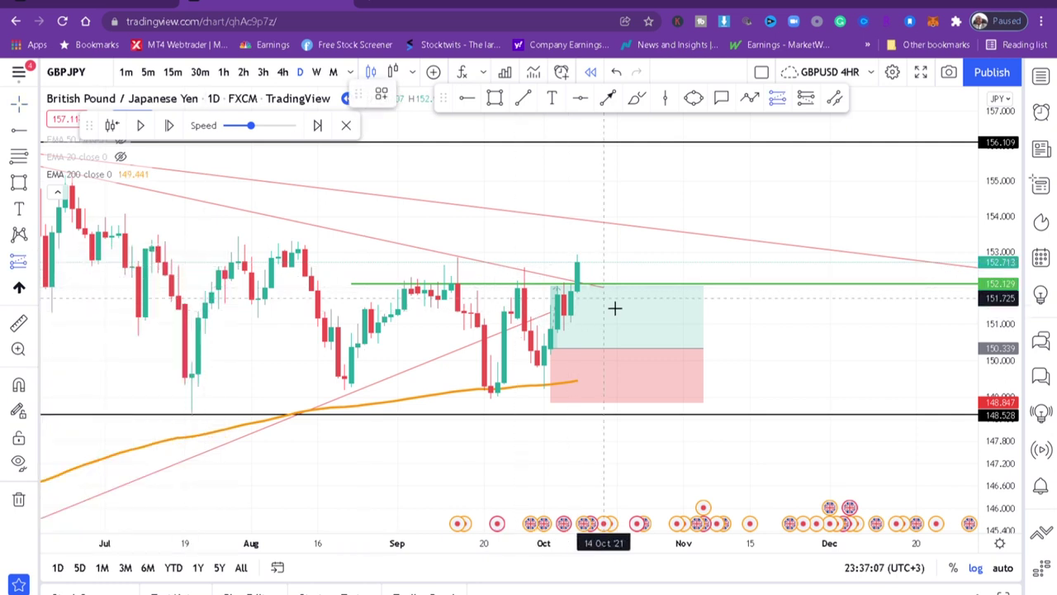
pyautogui.click(585, 264)
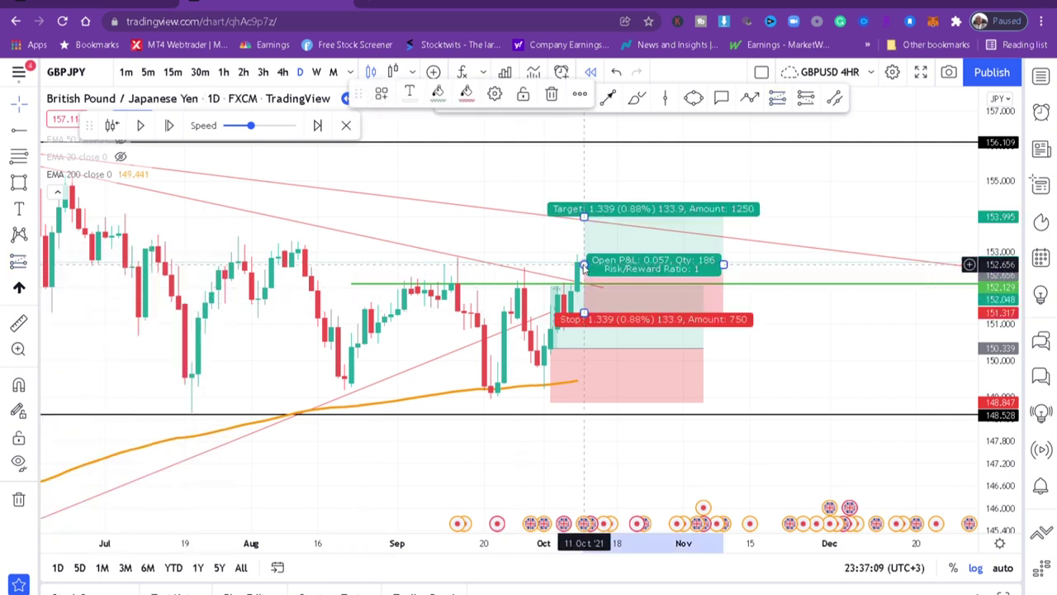
pyautogui.moveTo(585, 220); pyautogui.dragTo(584, 221)
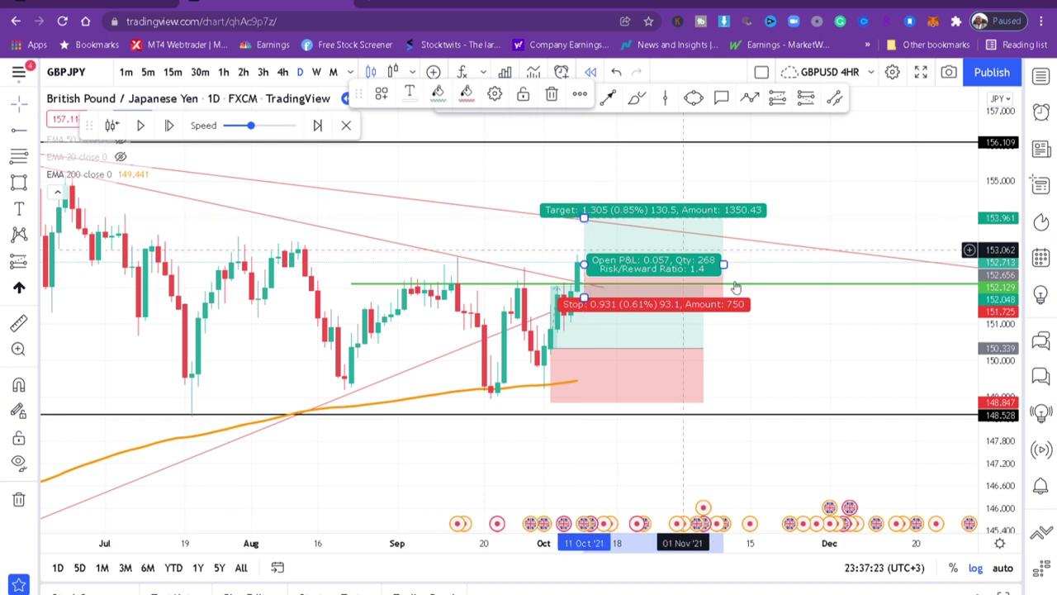
pyautogui.click(779, 281)
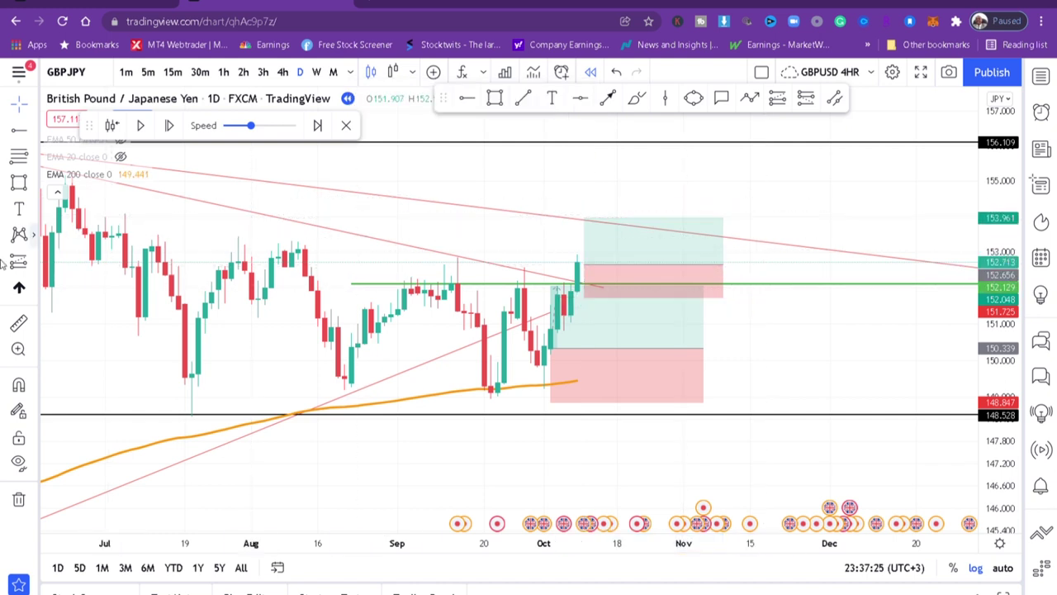
# - Measure the price distance from the second position's entry level up to its target near the outer descending trend line
pyautogui.click(524, 263)
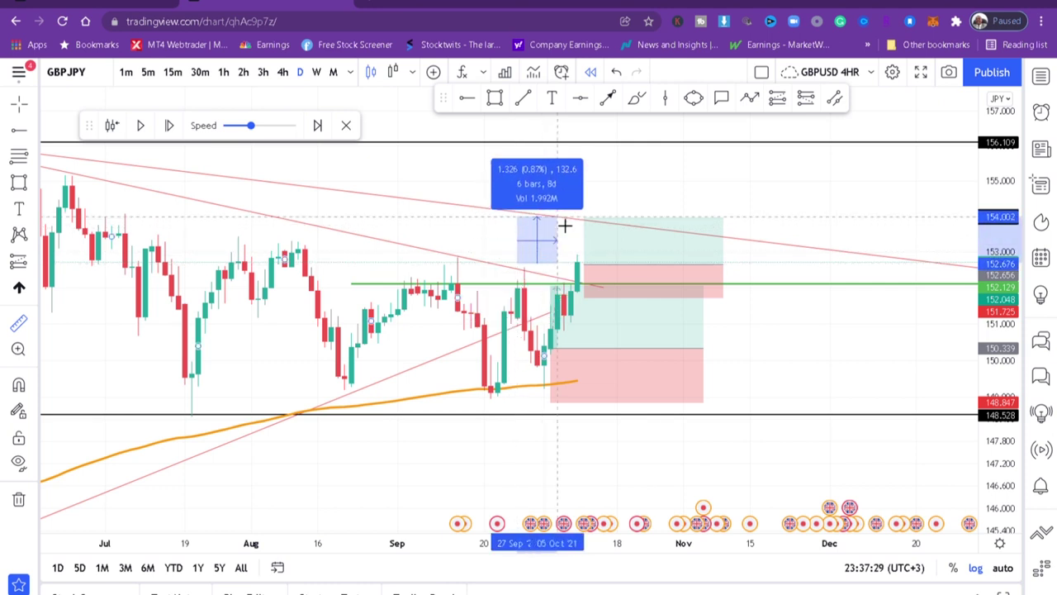
pyautogui.click(557, 217)
pyautogui.click(792, 207)
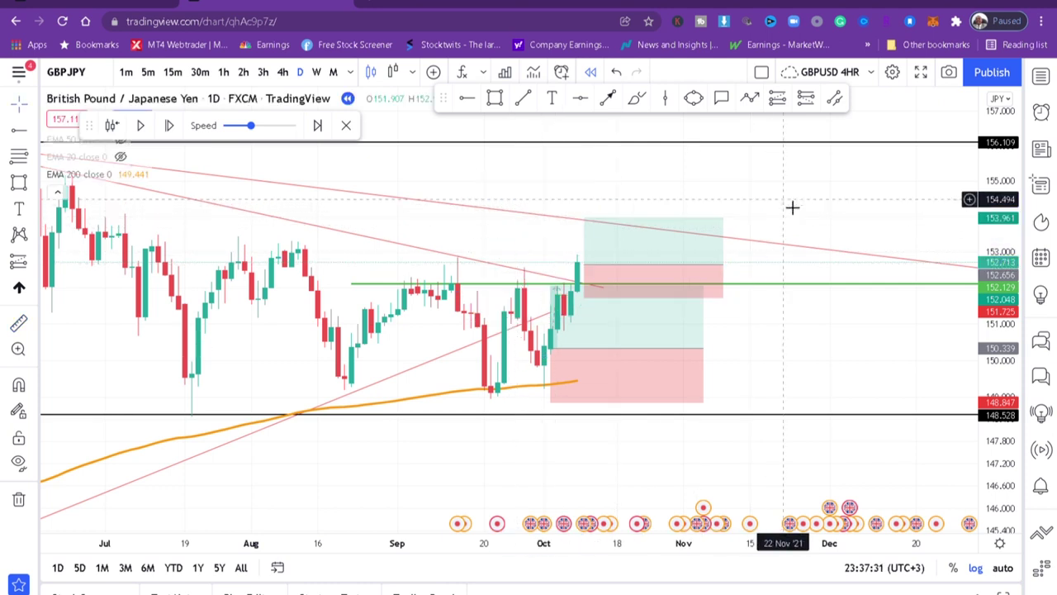
# - Resume the bar replay and pause it once price reaches the second position's target at the outer descending trend line
pyautogui.click(141, 128)
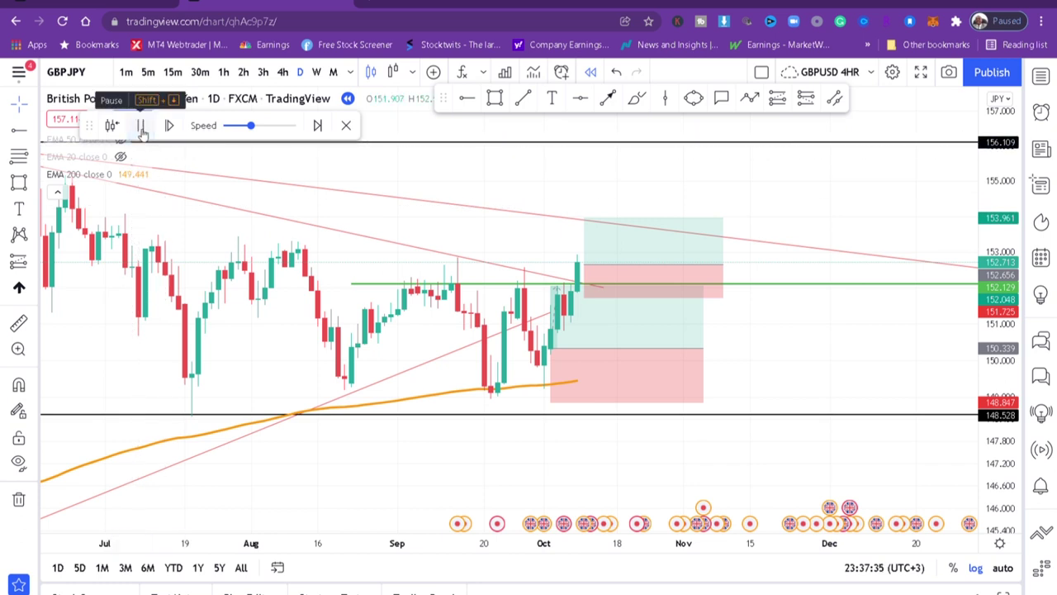
pyautogui.click(141, 126)
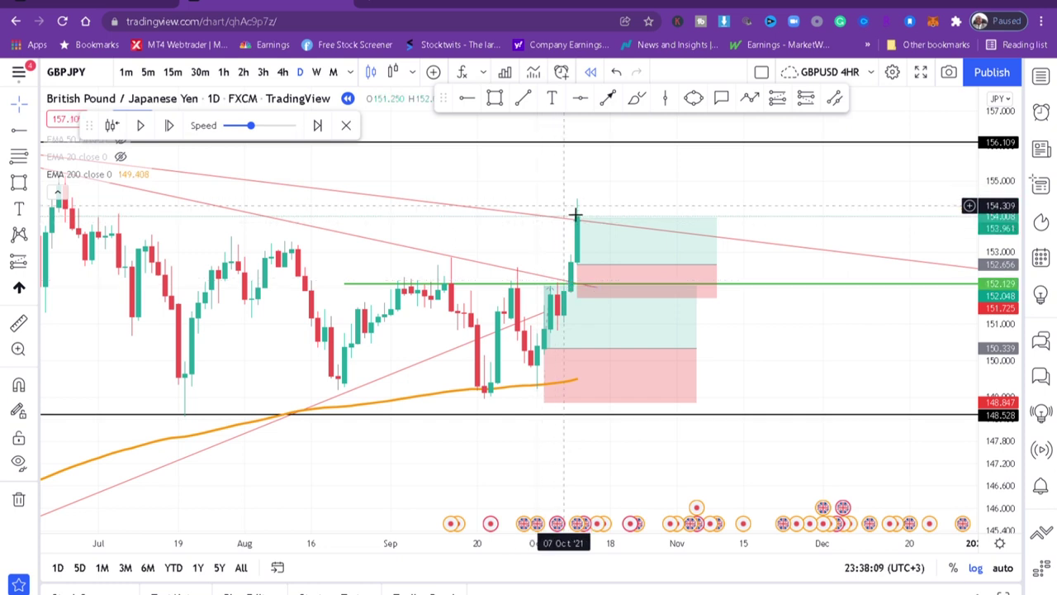
# - Move the second long position above the outer descending trend line, with entry at 154.073, stop at 153.142 and target at 156.089 near the black level
pyautogui.moveTo(616, 196); pyautogui.dragTo(615, 245)
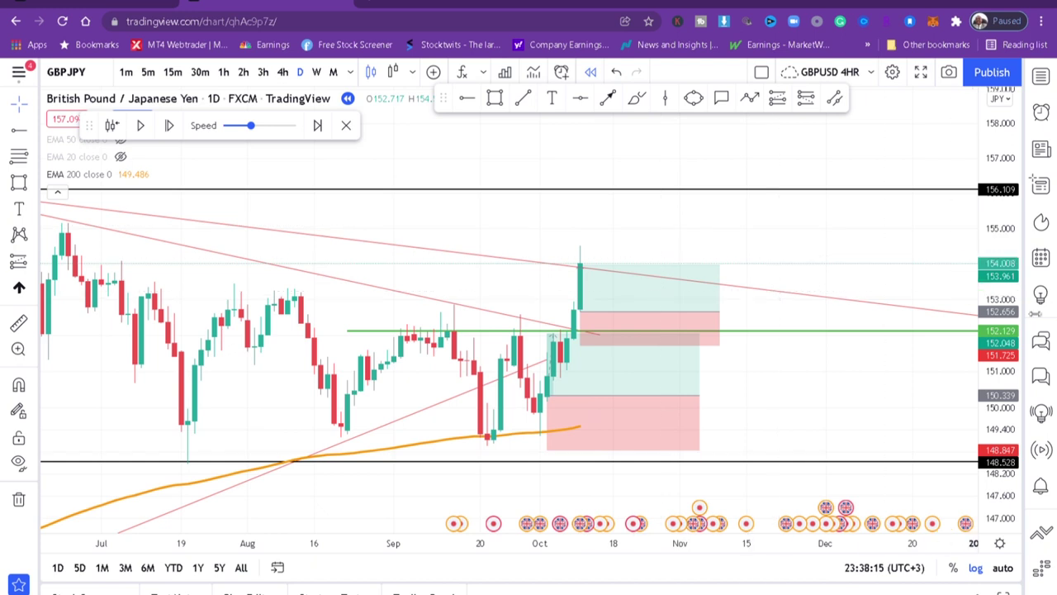
pyautogui.moveTo(1005, 374); pyautogui.dragTo(983, 196)
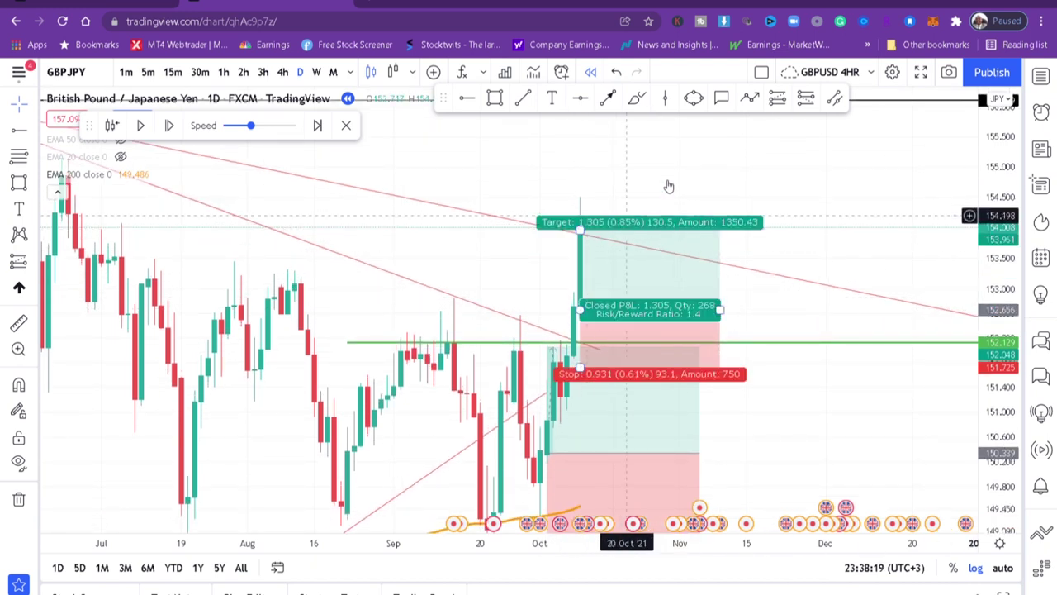
pyautogui.moveTo(677, 181); pyautogui.dragTo(677, 229)
pyautogui.moveTo(668, 274)
pyautogui.mouseDown()
pyautogui.moveTo(667, 163)
pyautogui.moveTo(667, 189)
pyautogui.mouseUp()
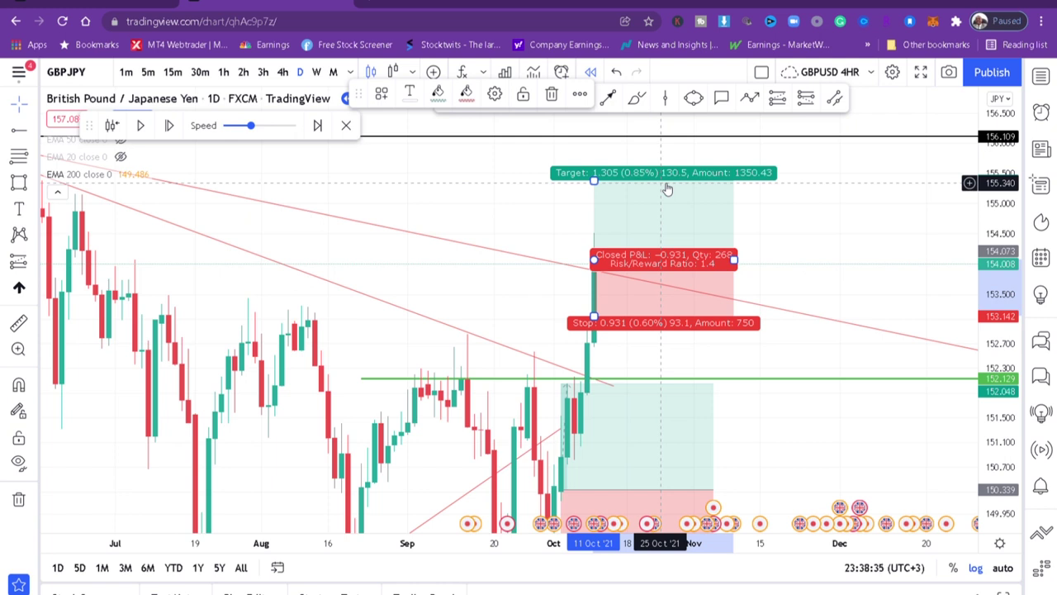
pyautogui.scroll(-2, 859, 217)
pyautogui.scroll(-2, 859, 217)
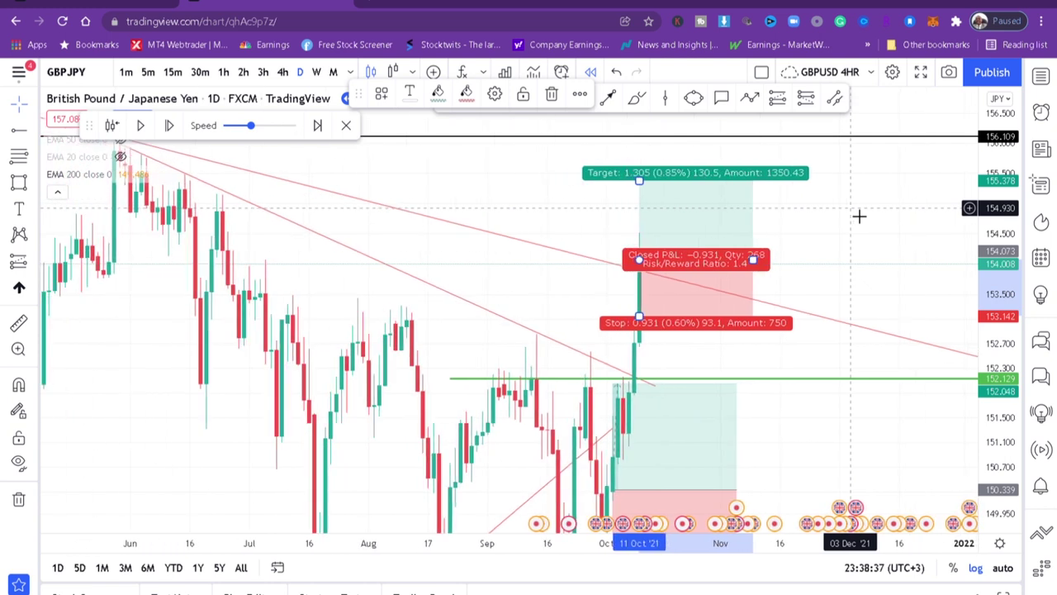
pyautogui.moveTo(652, 182); pyautogui.dragTo(651, 135)
pyautogui.click(803, 171)
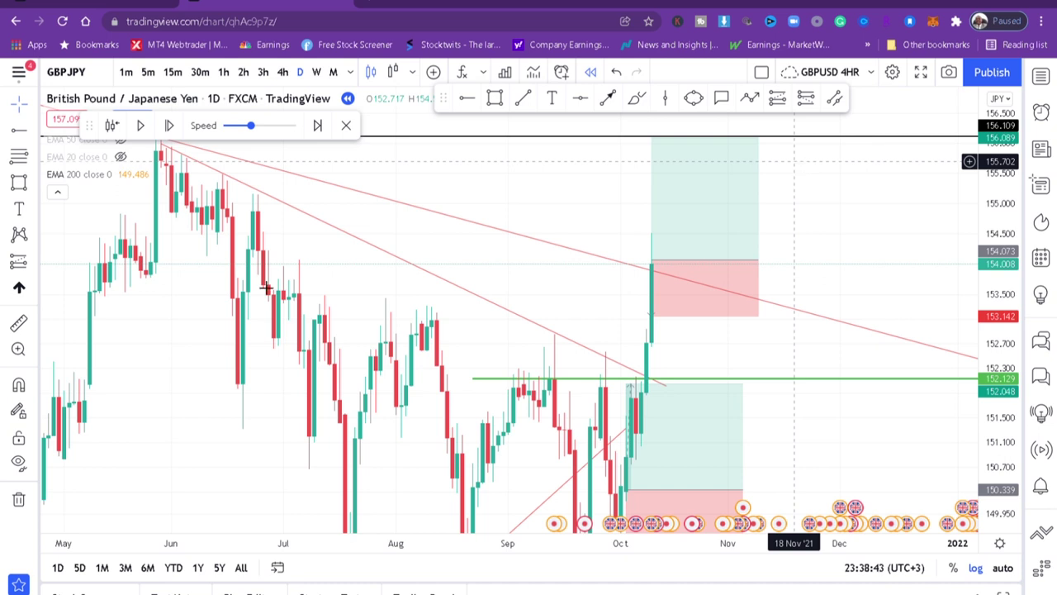
# - Resume the bar replay, pause it once price breaks above the black 156.109 level, and inspect the moved long position
pyautogui.click(142, 126)
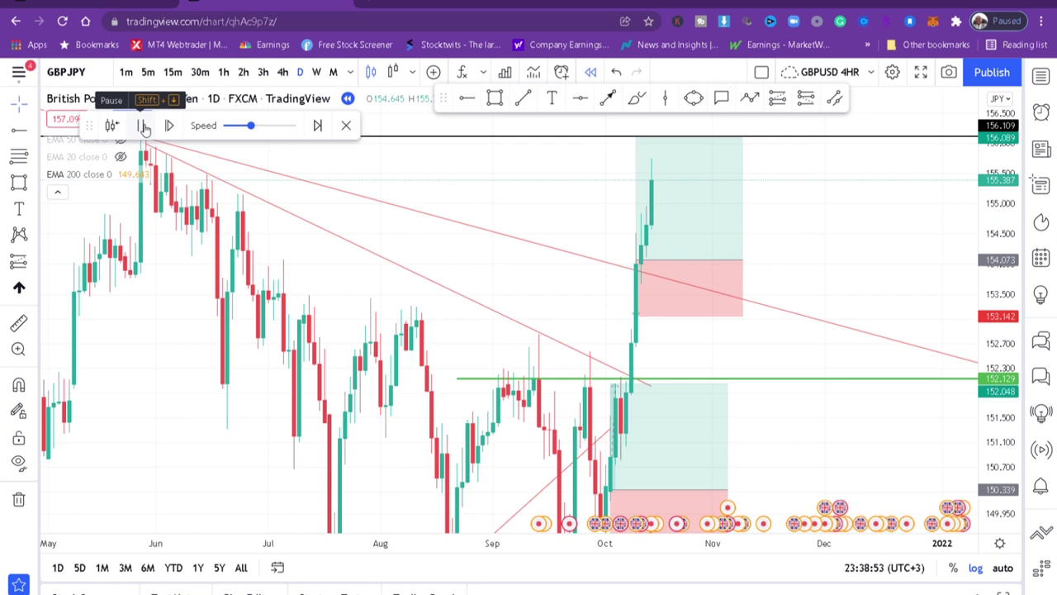
pyautogui.click(143, 128)
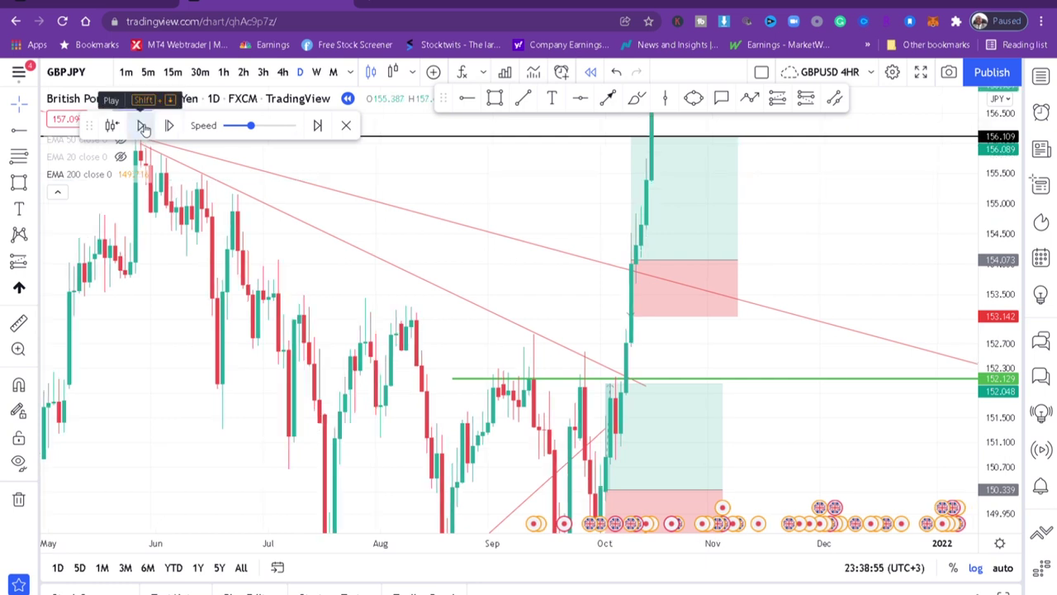
pyautogui.moveTo(722, 268)
pyautogui.mouseDown()
pyautogui.moveTo(677, 335)
pyautogui.moveTo(715, 274)
pyautogui.mouseUp()
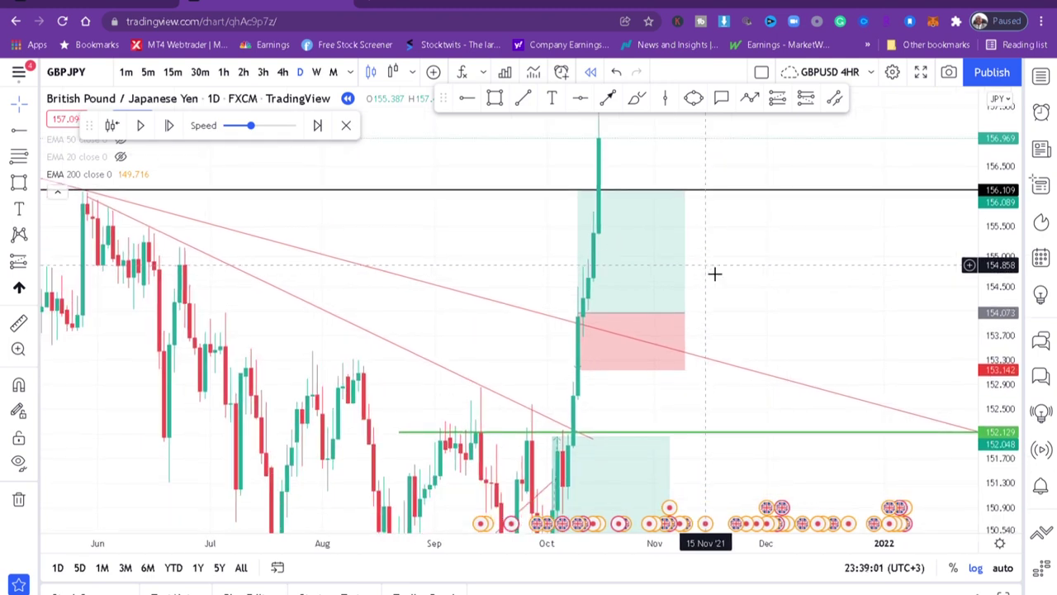
pyautogui.click(578, 321)
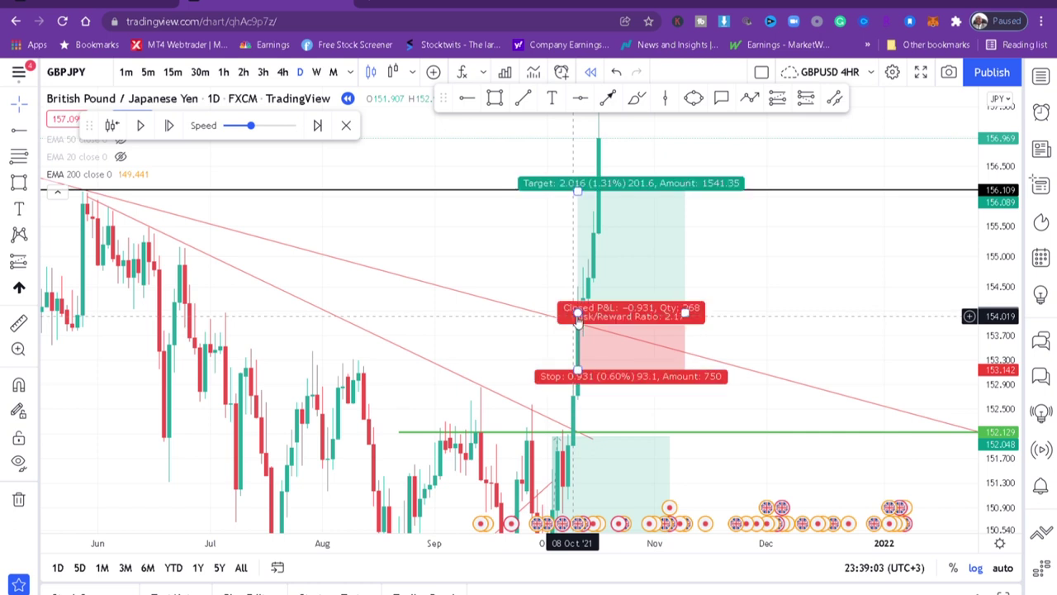